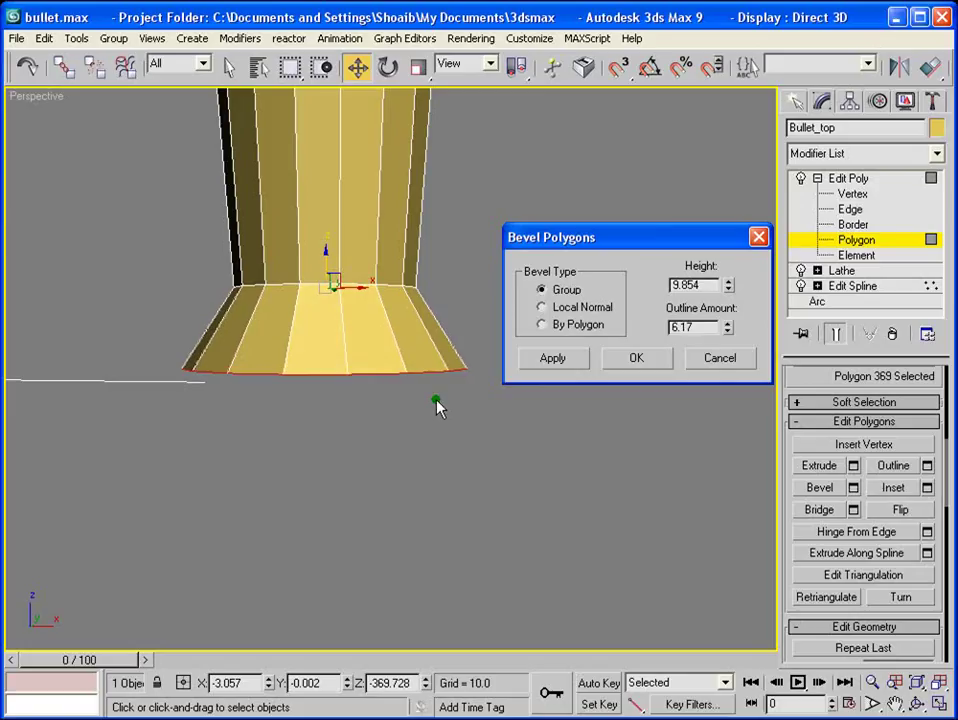
# Bevel the end polygon again at height 9.854 and outline 6.17, and add another bevel with the outline amount at 0
pyautogui.click(554, 364)
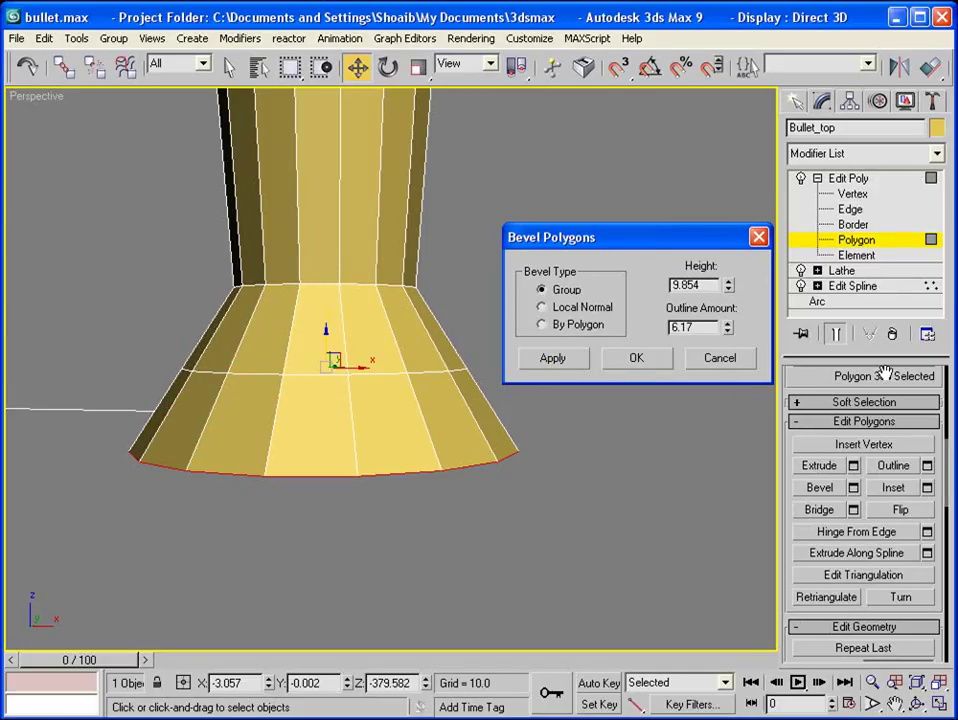
pyautogui.moveTo(687, 330); pyautogui.dragTo(454, 301)
pyautogui.write('0')
pyautogui.press('Return')
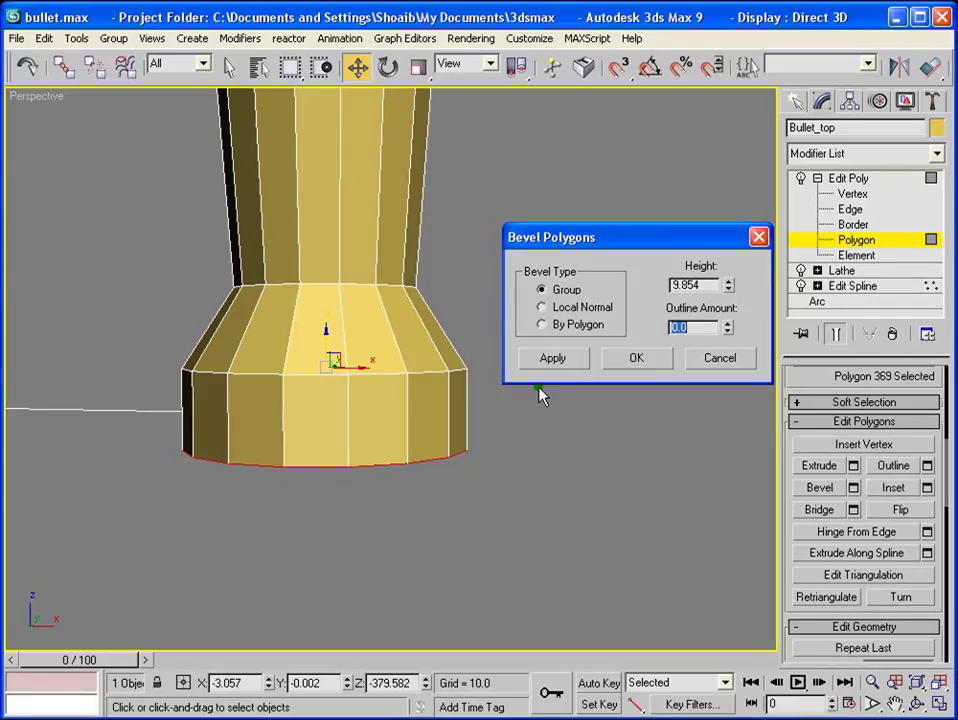
pyautogui.click(570, 366)
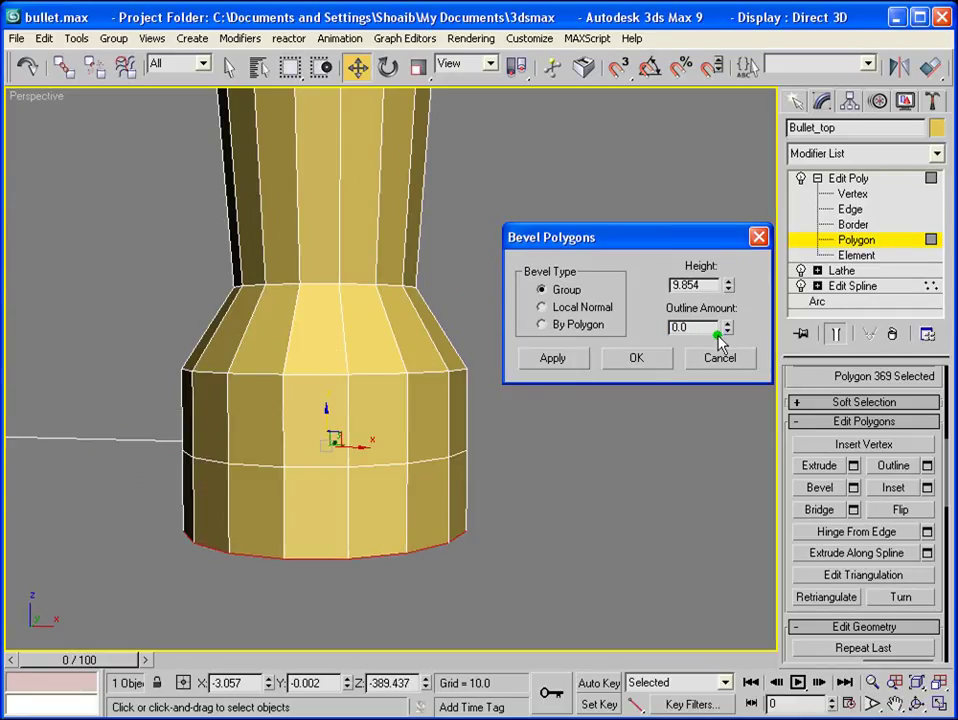
# Taper the final bevel inward with an outline amount of -9.731 at height 9.854, confirm it and clear the selection
pyautogui.moveTo(727, 332); pyautogui.dragTo(727, 389)
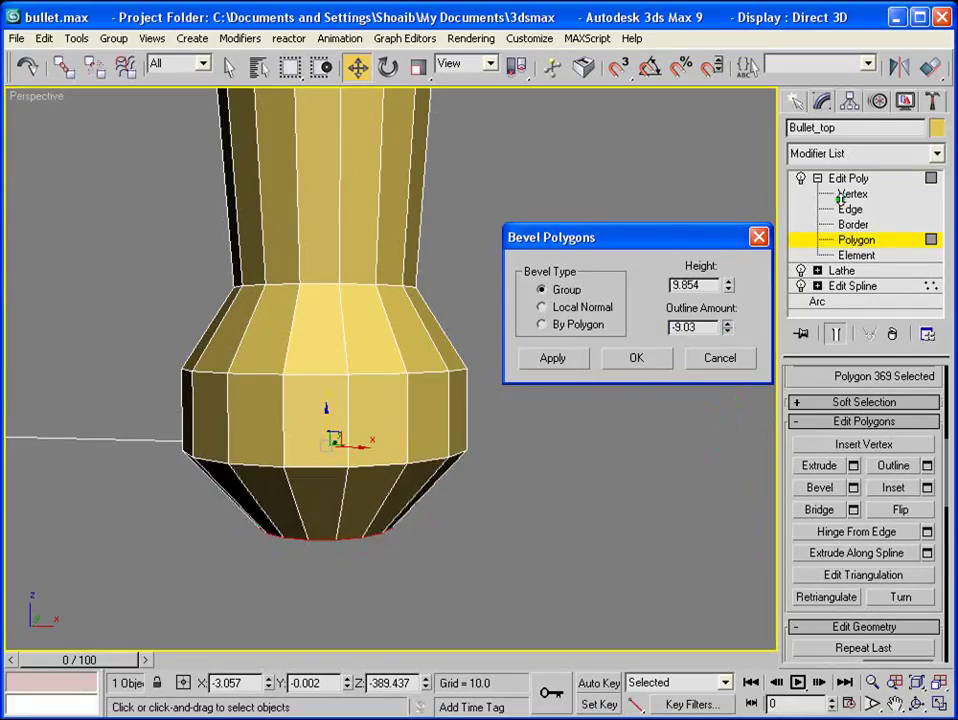
pyautogui.moveTo(840, 199); pyautogui.dragTo(840, 192)
pyautogui.moveTo(728, 331); pyautogui.dragTo(730, 336)
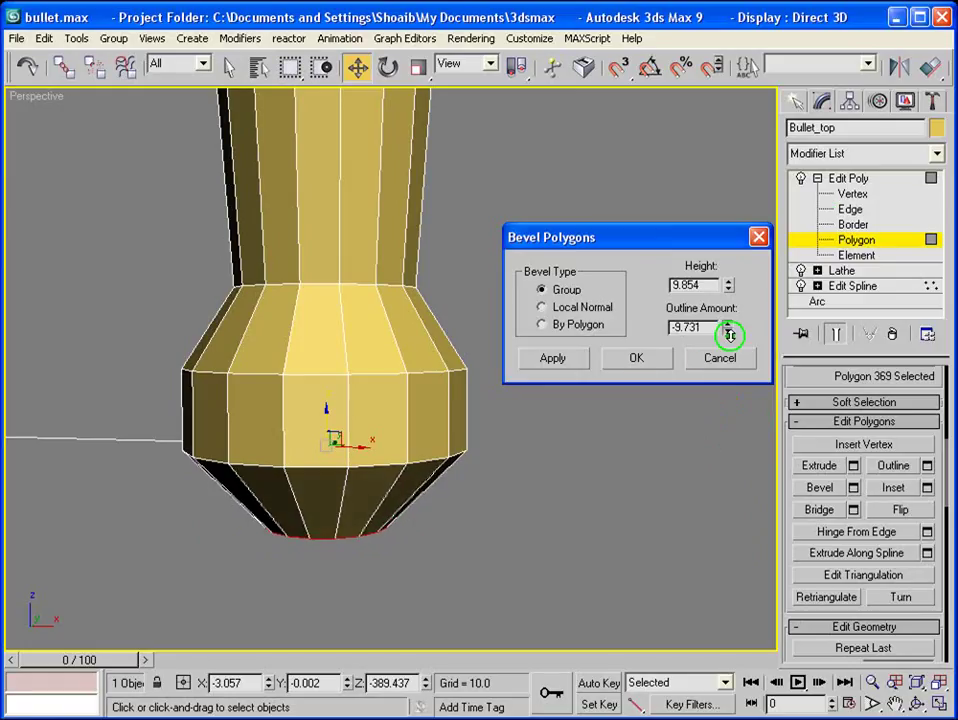
pyautogui.click(639, 358)
pyautogui.keyDown('alt'); pyautogui.moveTo(406, 470); pyautogui.dragTo(437, 379, button='middle'); pyautogui.keyUp('alt')
pyautogui.click(605, 349)
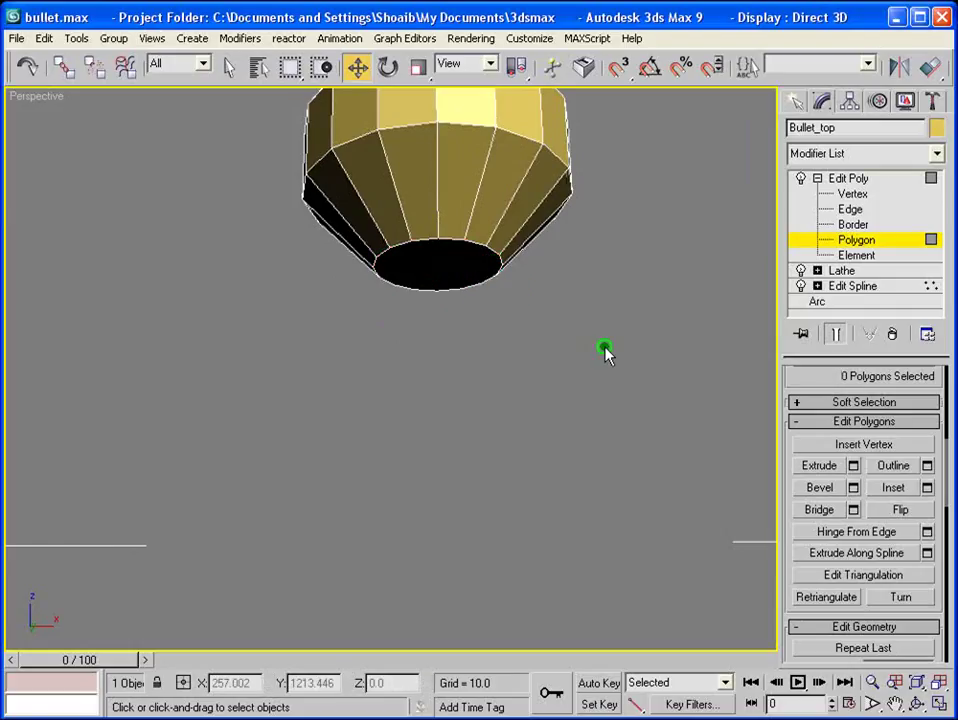
pyautogui.click(477, 400)
# Select all vertices of the small knob at the lower end of Bullet_top's shaft in Vertex mode
pyautogui.scroll(-3, 500, 308)
pyautogui.scroll(4, 496, 312)
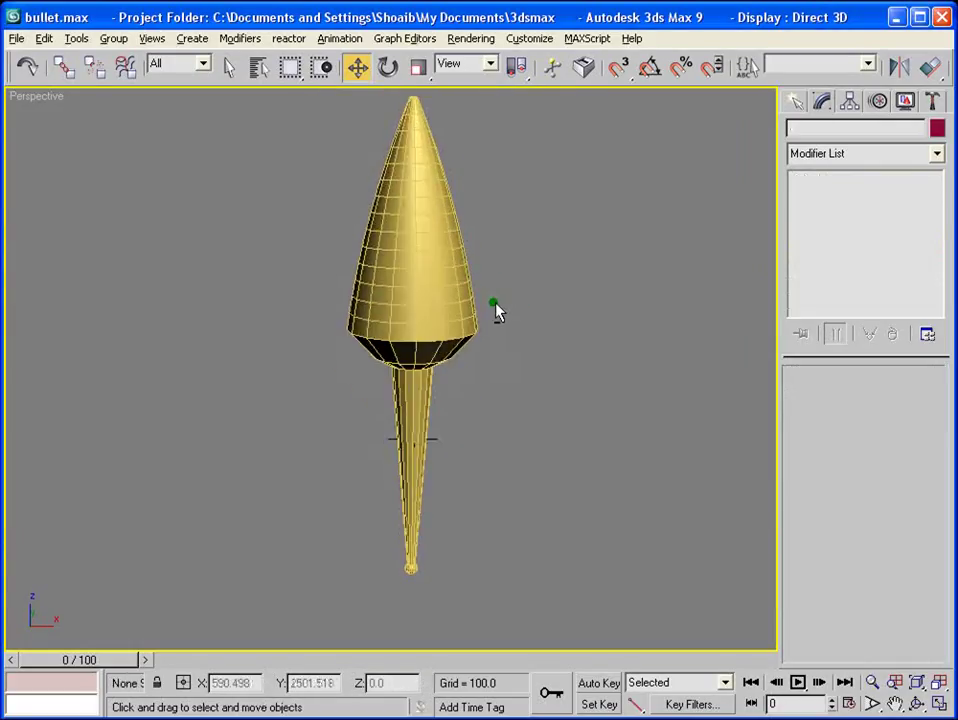
pyautogui.scroll(3, 545, 280)
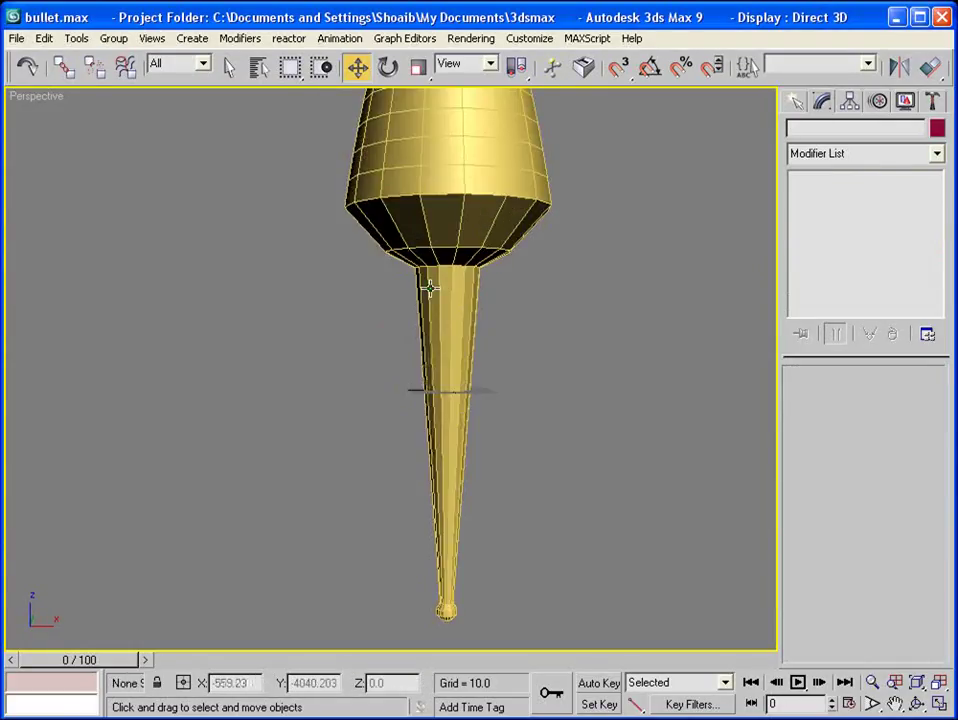
pyautogui.click(444, 200)
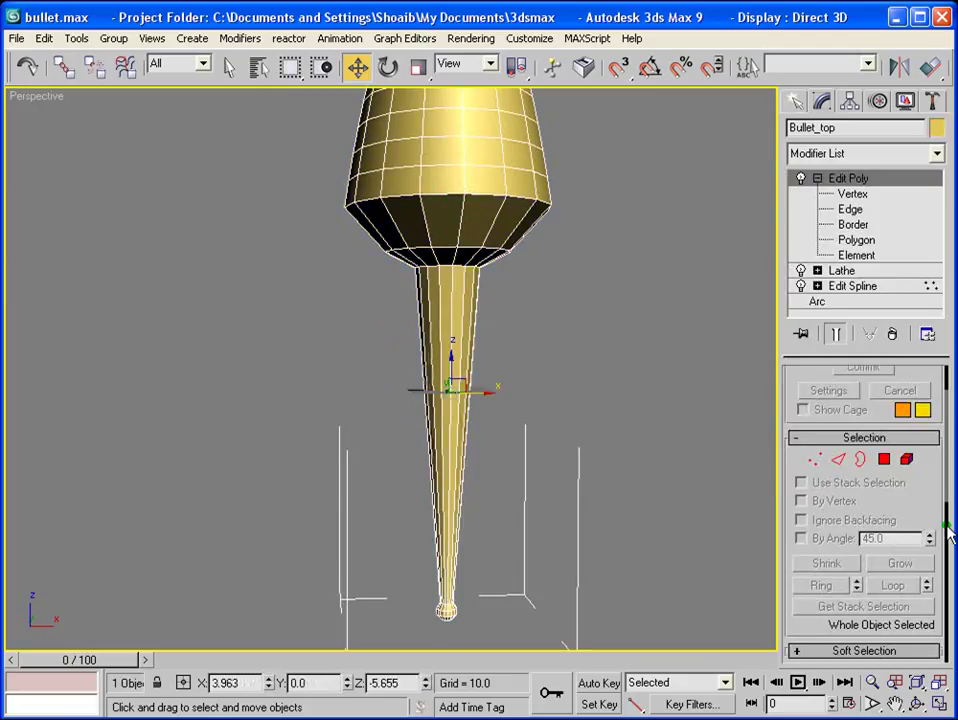
pyautogui.click(838, 458)
pyautogui.click(814, 459)
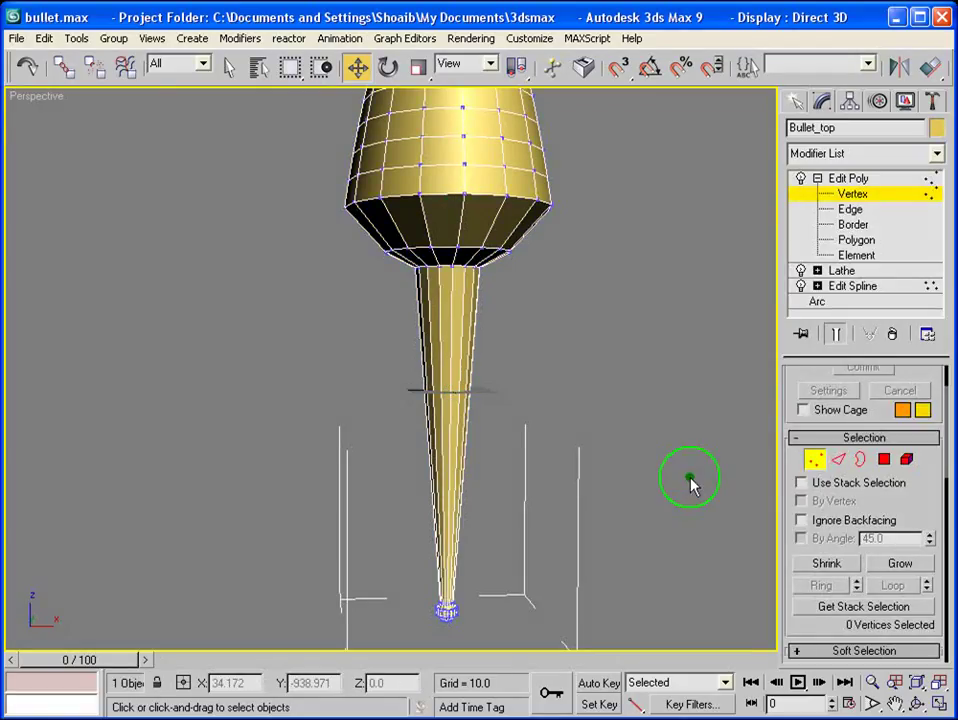
pyautogui.moveTo(690, 484); pyautogui.dragTo(669, 385, button='middle')
pyautogui.moveTo(573, 547); pyautogui.dragTo(307, 465)
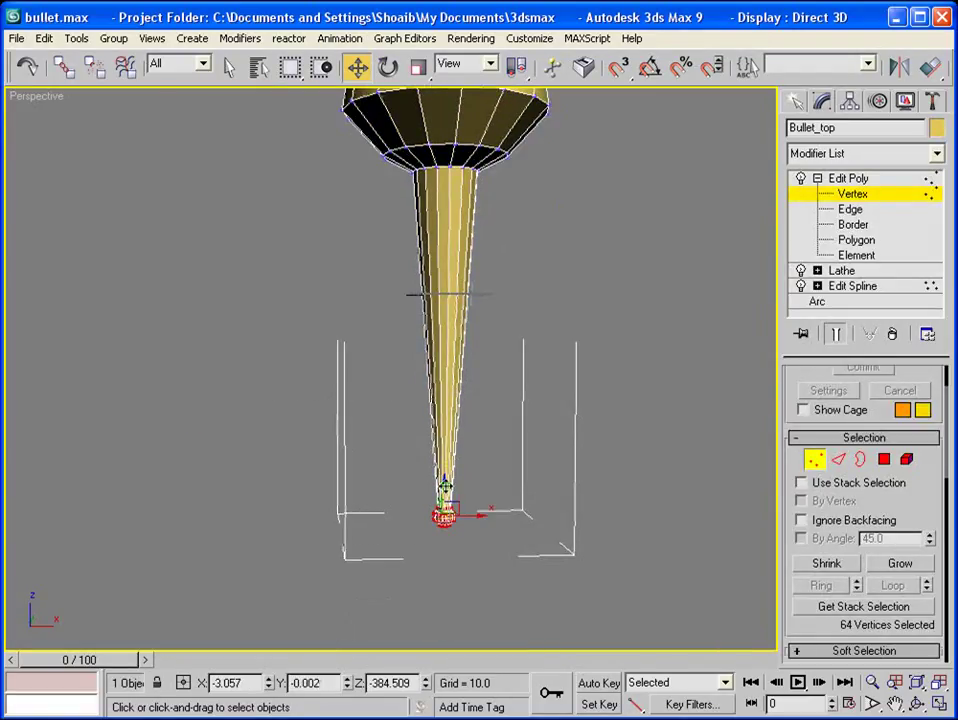
# Switch from the maximized Perspective view to the four-viewport layout and activate the Front view
pyautogui.click(917, 704)
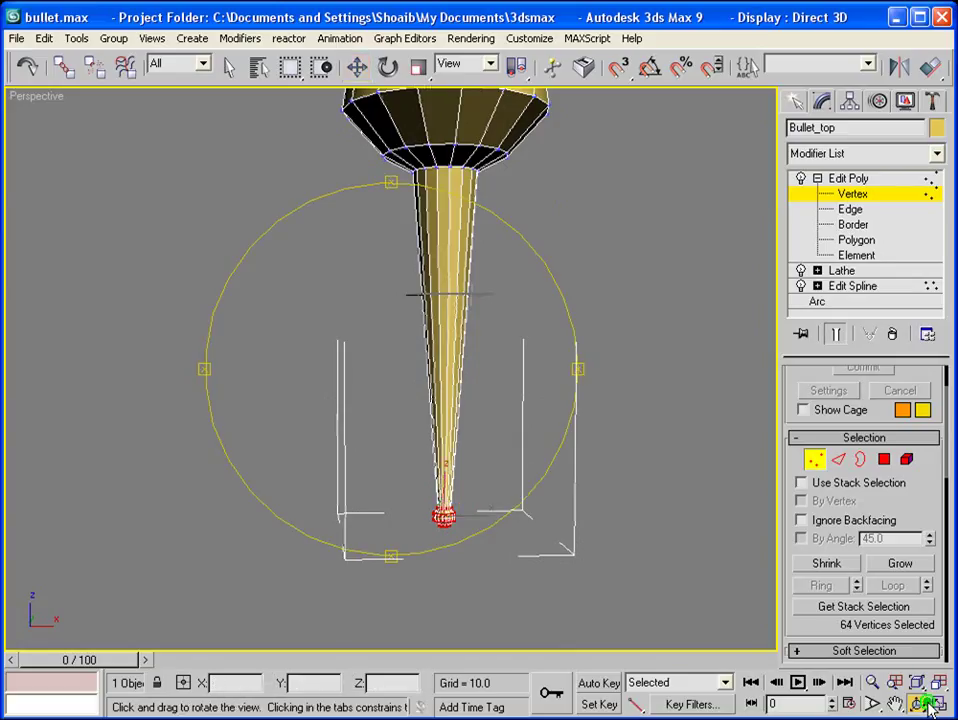
pyautogui.click(940, 704)
pyautogui.rightClick(563, 200)
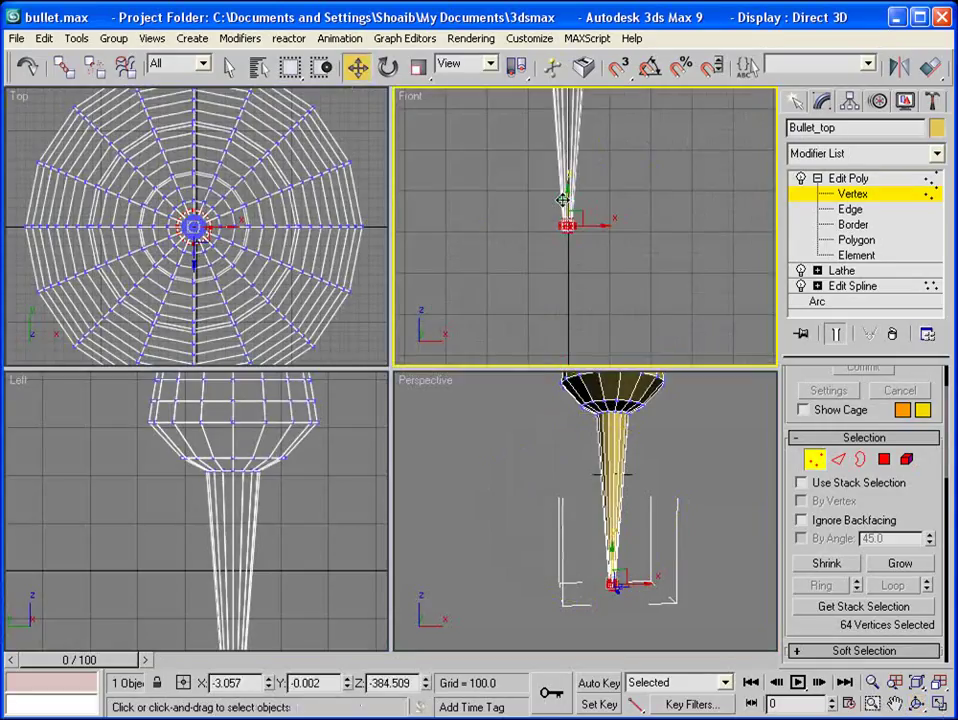
# Try moving the knob's vertices in the Front view, and undo the moves
pyautogui.moveTo(568, 192); pyautogui.dragTo(660, 213)
pyautogui.hotkey('ctrl', 'z')
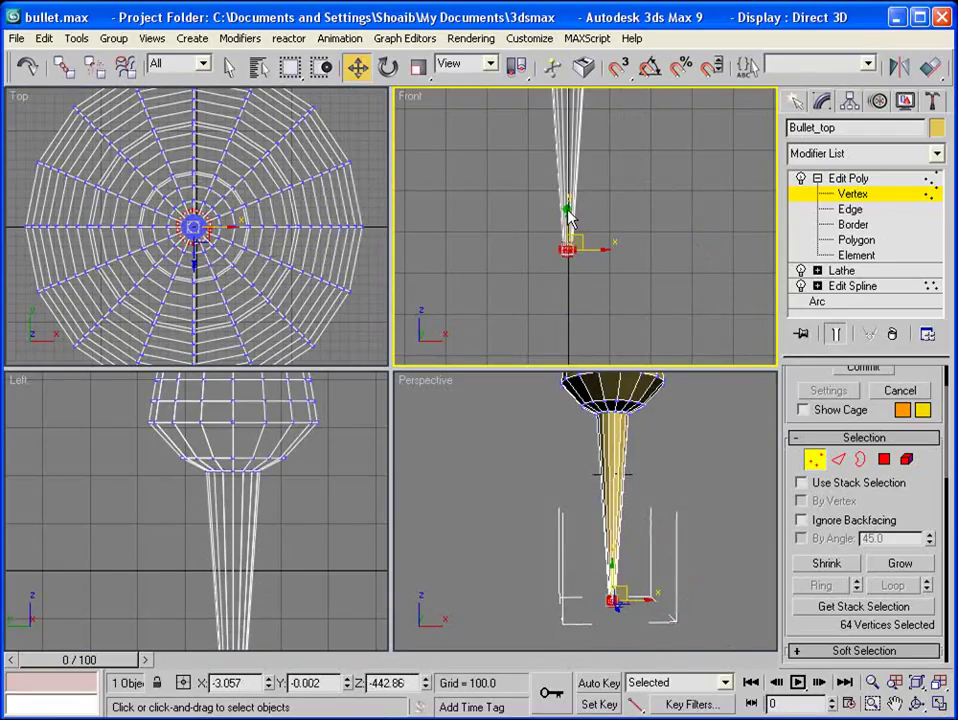
pyautogui.hotkey('ctrl', 'z')
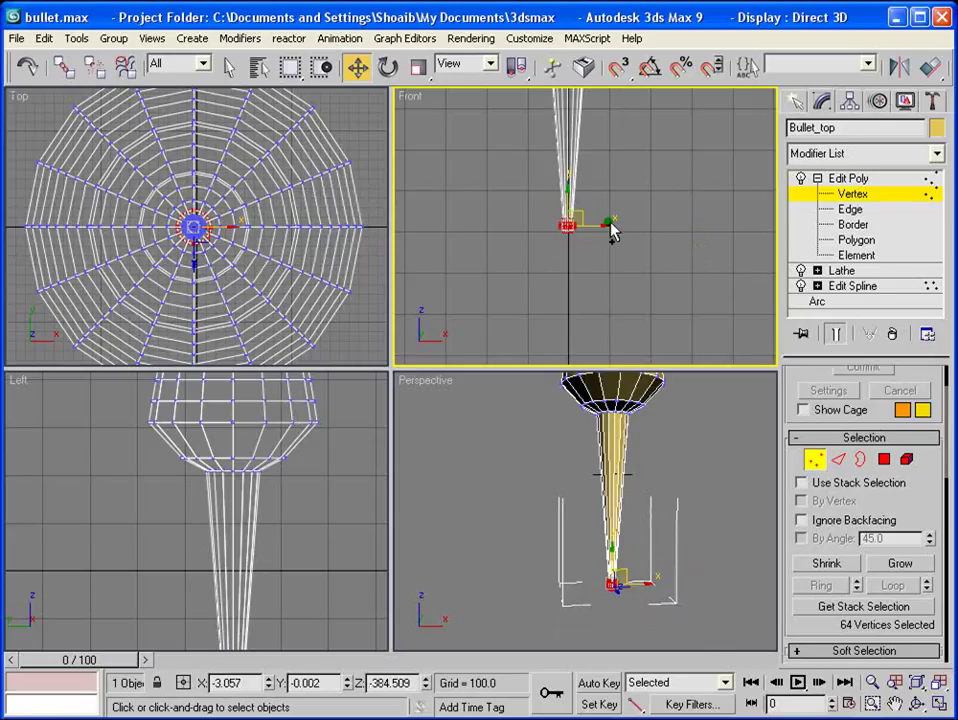
pyautogui.hotkey('ctrl', 'z')
# Move the knob's vertices down to about Z -404.4 to lengthen the shaft, and leave Vertex mode
pyautogui.moveTo(571, 175); pyautogui.dragTo(564, 293, button='middle')
pyautogui.scroll(-3, 565, 293)
pyautogui.moveTo(615, 195)
pyautogui.mouseDown(button='middle')
pyautogui.moveTo(609, 257)
pyautogui.moveTo(620, 242)
pyautogui.moveTo(618, 210)
pyautogui.mouseUp(button='middle')
pyautogui.moveTo(579, 258); pyautogui.dragTo(579, 267)
pyautogui.moveTo(661, 500); pyautogui.dragTo(650, 467, button='middle')
pyautogui.scroll(4, 648, 468)
pyautogui.moveTo(617, 515); pyautogui.dragTo(584, 385, button='middle')
pyautogui.scroll(2, 586, 400)
pyautogui.keyDown('alt'); pyautogui.moveTo(614, 490); pyautogui.dragTo(625, 514, button='middle'); pyautogui.keyUp('alt')
pyautogui.click(863, 180)
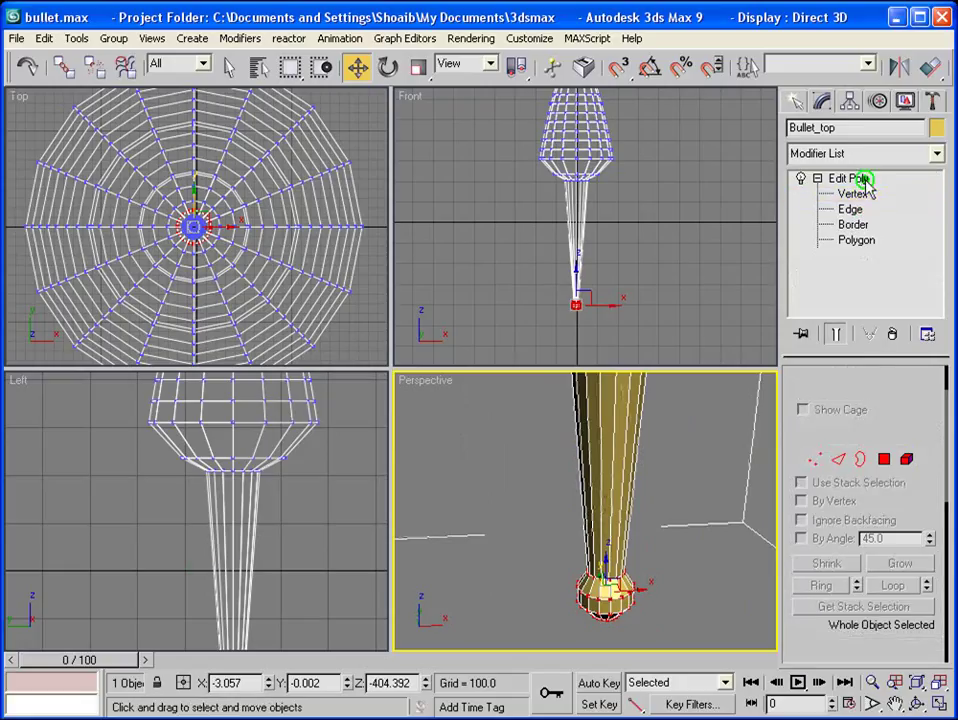
# Collapse the Edit Poly sub-object list and maximize the Perspective viewport to show the whole bullet model
pyautogui.moveTo(614, 250); pyautogui.dragTo(622, 340, button='middle')
pyautogui.scroll(-3, 625, 420)
pyautogui.moveTo(636, 400); pyautogui.dragTo(632, 455, button='middle')
pyautogui.scroll(-3, 632, 455)
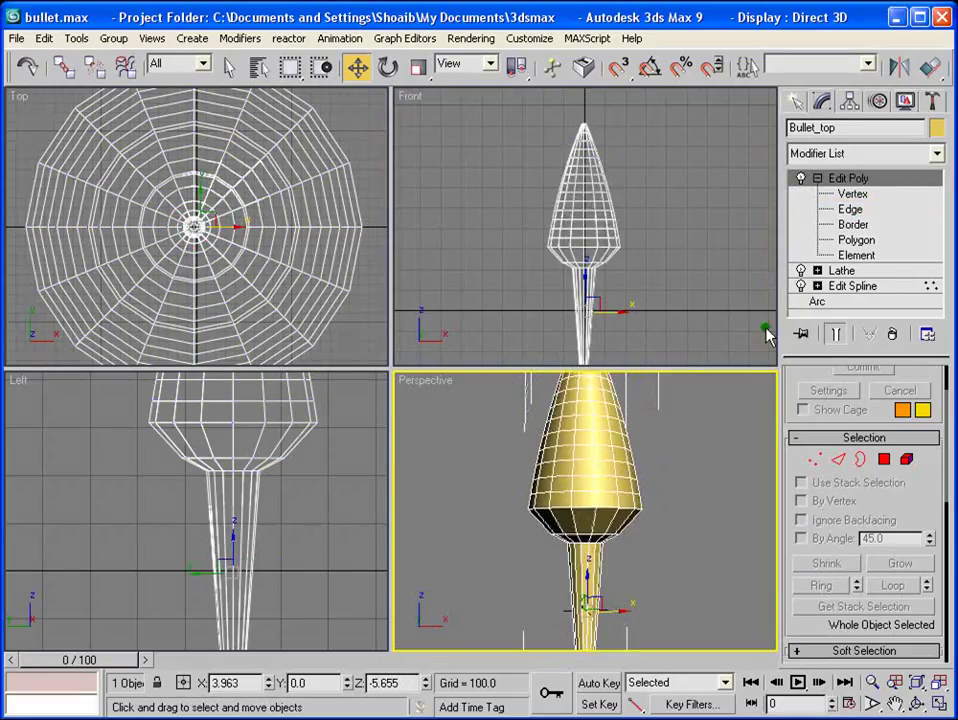
pyautogui.click(817, 179)
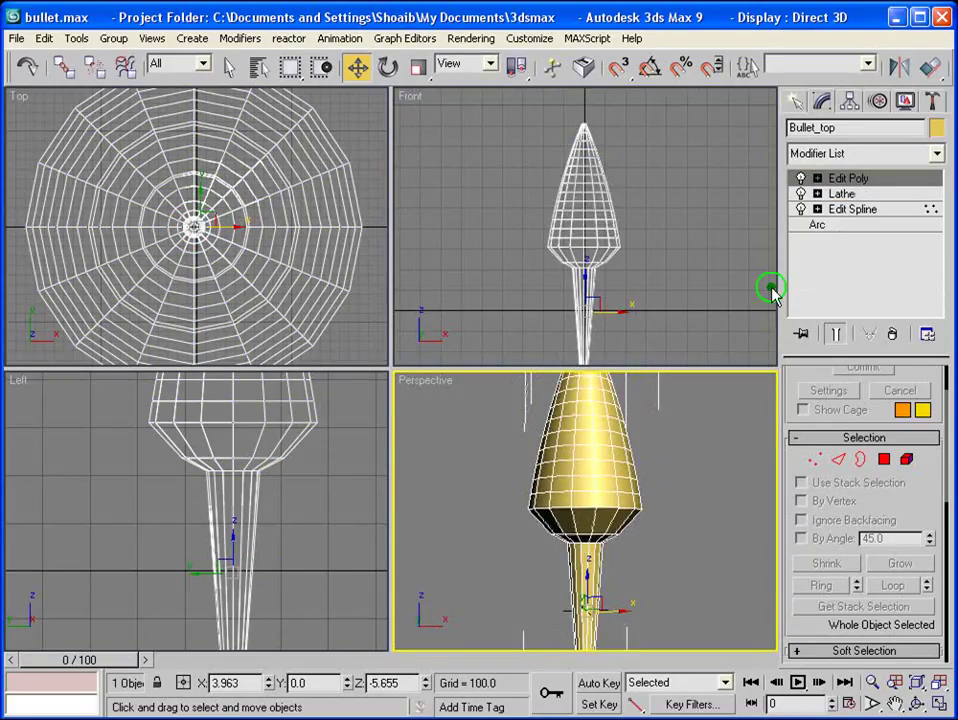
pyautogui.click(941, 681)
pyautogui.scroll(-4, 396, 250)
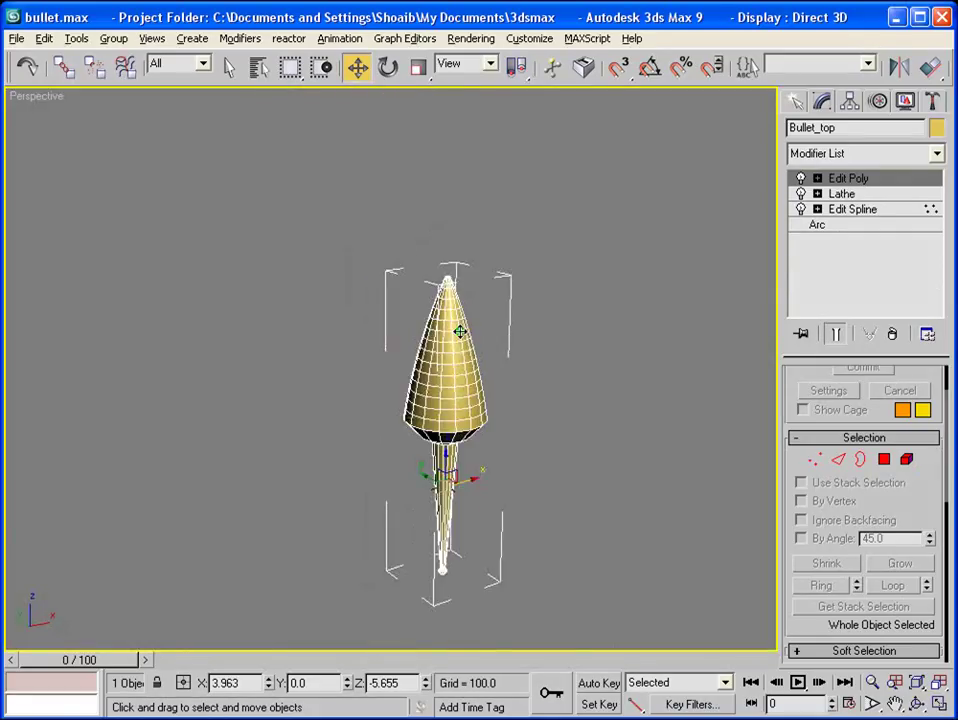
pyautogui.keyDown('alt'); pyautogui.moveTo(459, 331); pyautogui.dragTo(591, 400, button='middle'); pyautogui.keyUp('alt')
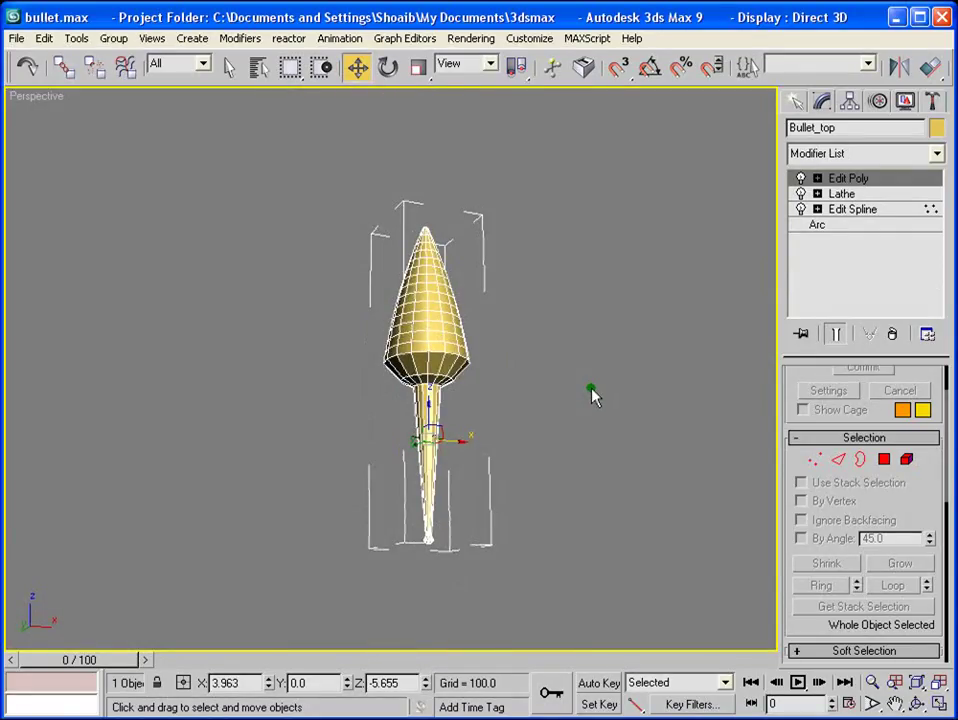
# Add a TurboSmooth modifier to Bullet_top with 2 iterations
pyautogui.click(937, 152)
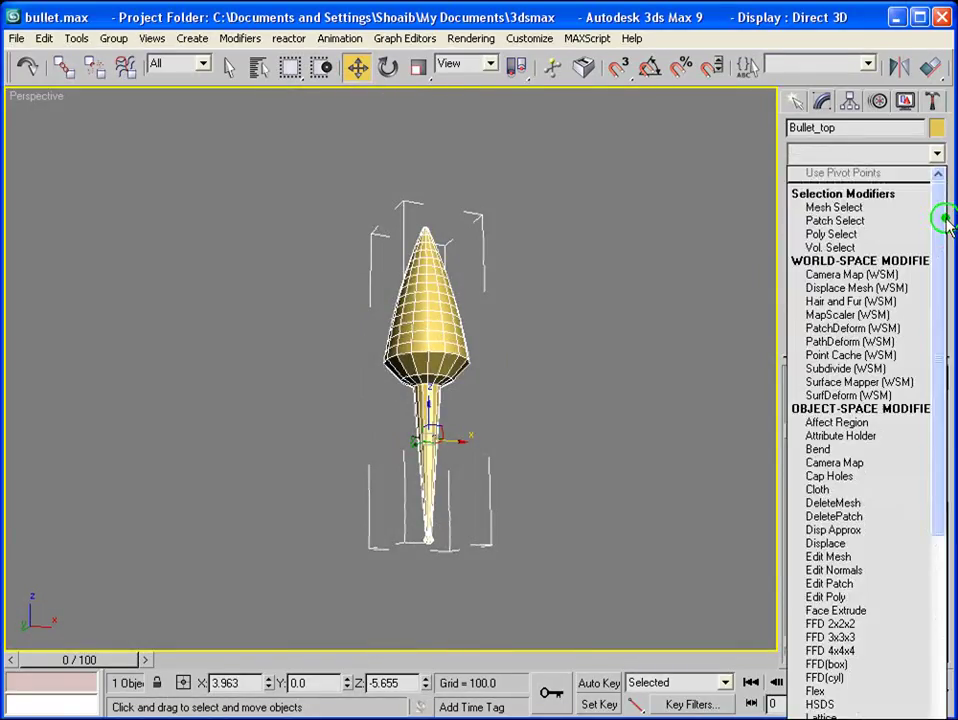
pyautogui.moveTo(939, 222); pyautogui.dragTo(939, 555)
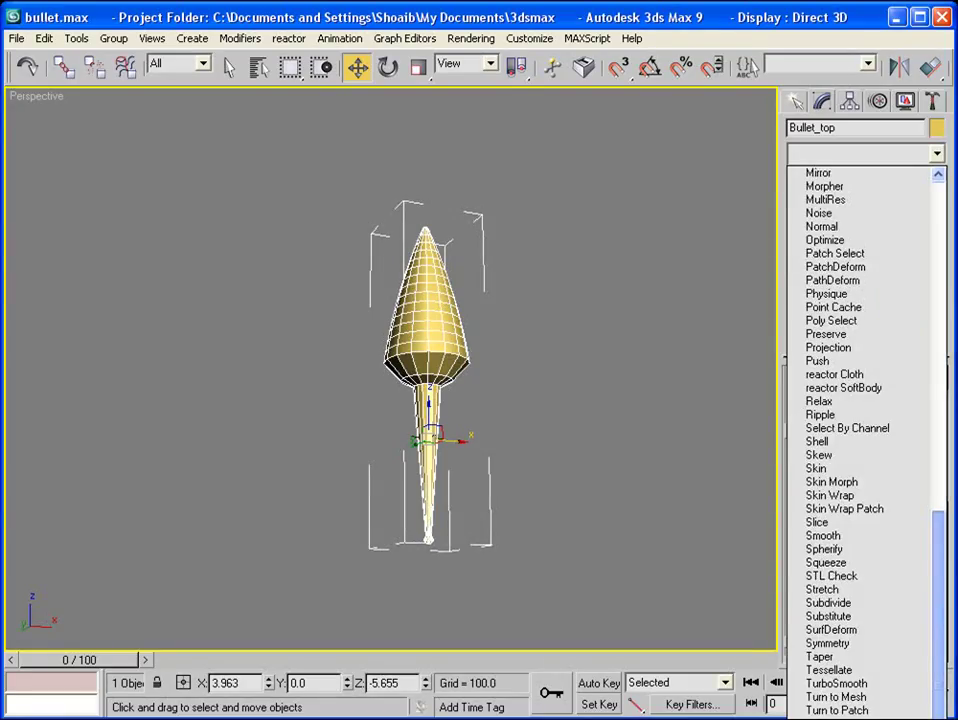
pyautogui.click(872, 685)
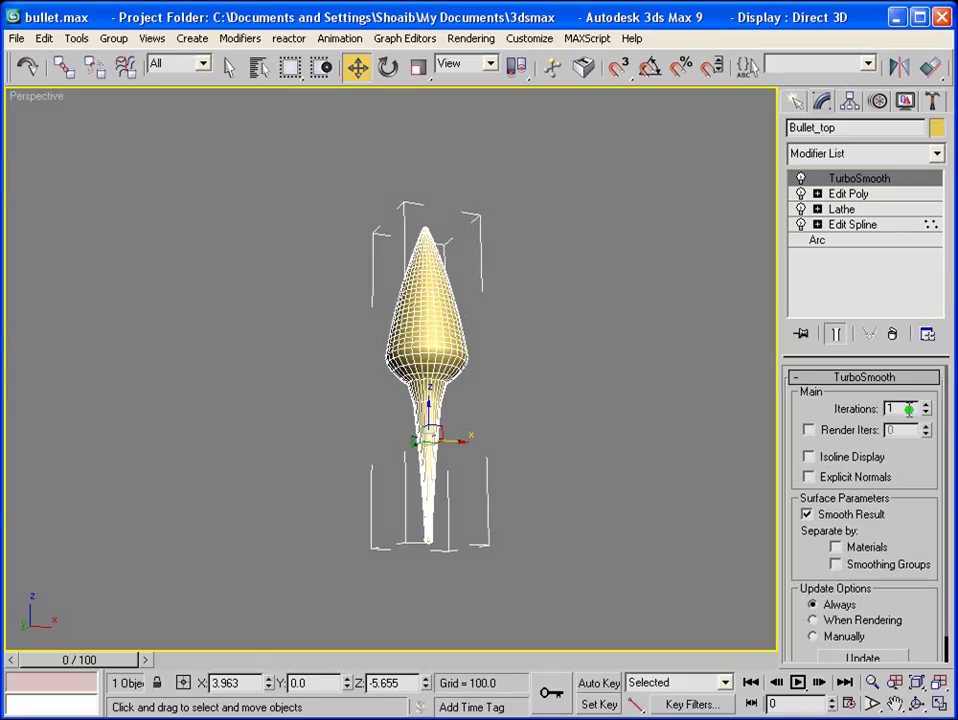
pyautogui.click(926, 404)
pyautogui.press('Return')
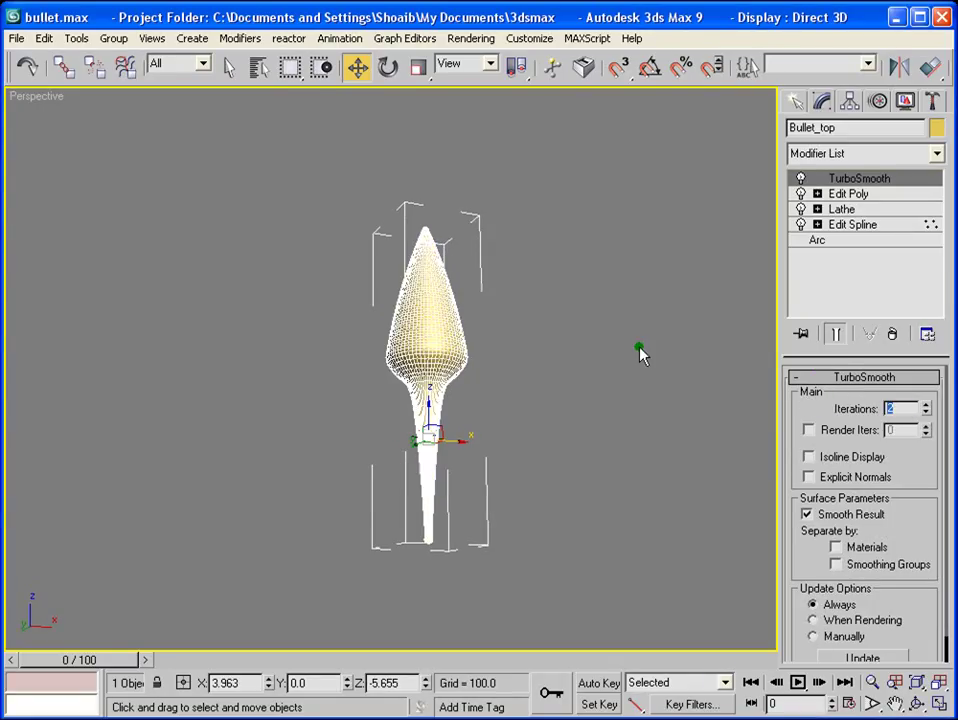
pyautogui.moveTo(426, 393)
pyautogui.mouseDown(button='middle')
pyautogui.moveTo(428, 421)
pyautogui.moveTo(424, 403)
pyautogui.mouseUp(button='middle')
pyautogui.scroll(5, 424, 403)
pyautogui.moveTo(550, 386); pyautogui.dragTo(375, 362, button='middle')
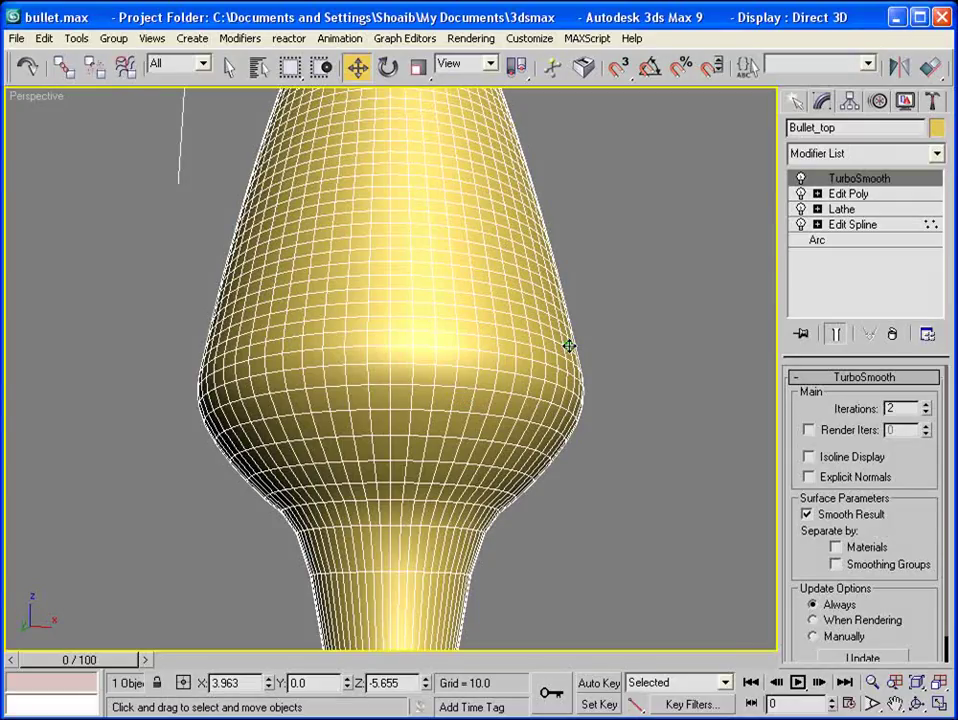
pyautogui.scroll(-4, 562, 350)
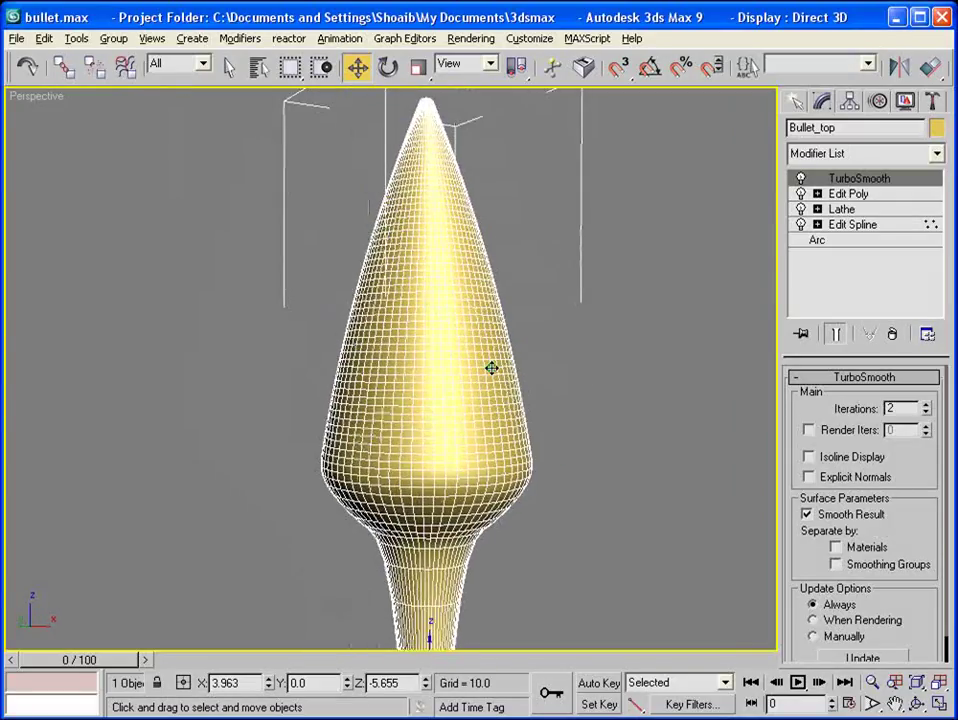
pyautogui.moveTo(491, 368); pyautogui.dragTo(502, 357, button='middle')
pyautogui.moveTo(540, 391); pyautogui.dragTo(512, 371, button='middle')
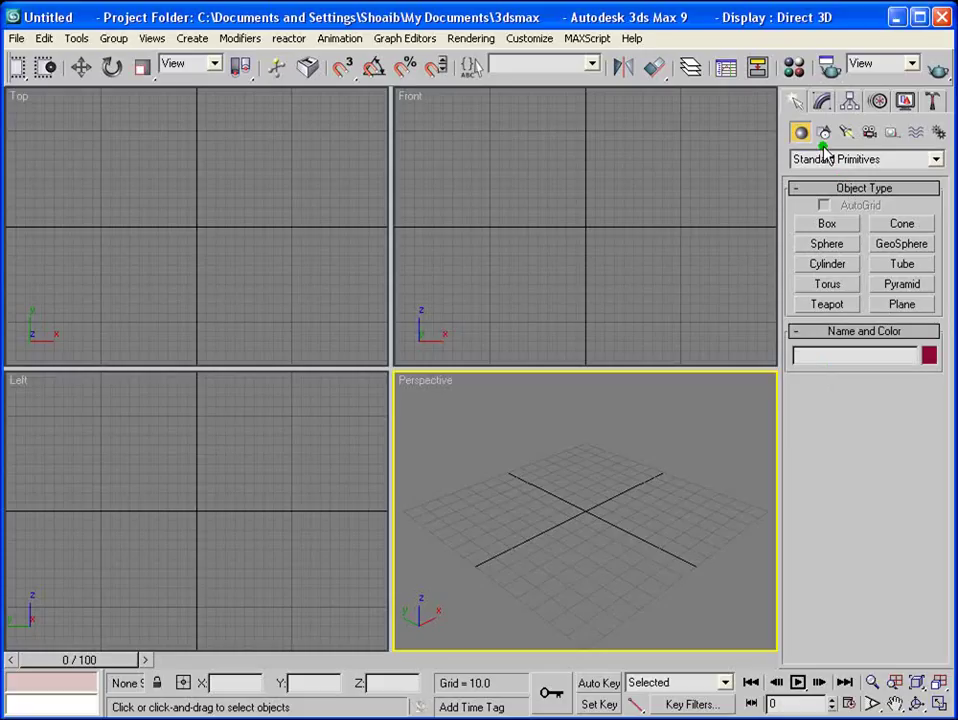
# Create a cube ChamferBox about 58.4 units per side with a fillet of about 7.4 at the Perspective grid's center
pyautogui.click(935, 159)
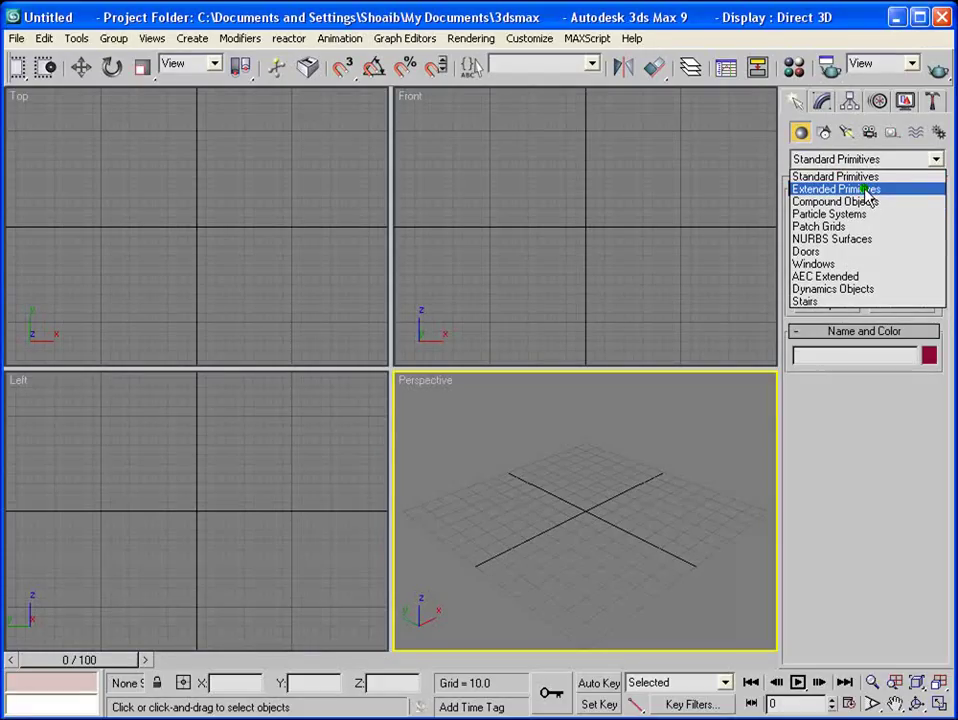
pyautogui.click(866, 190)
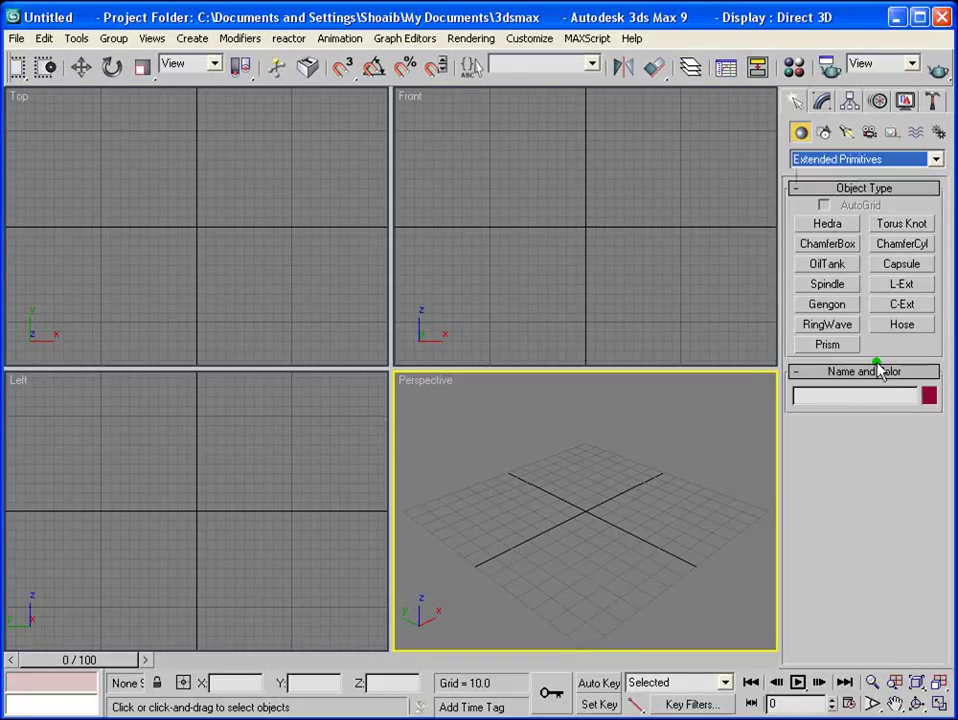
pyautogui.click(826, 243)
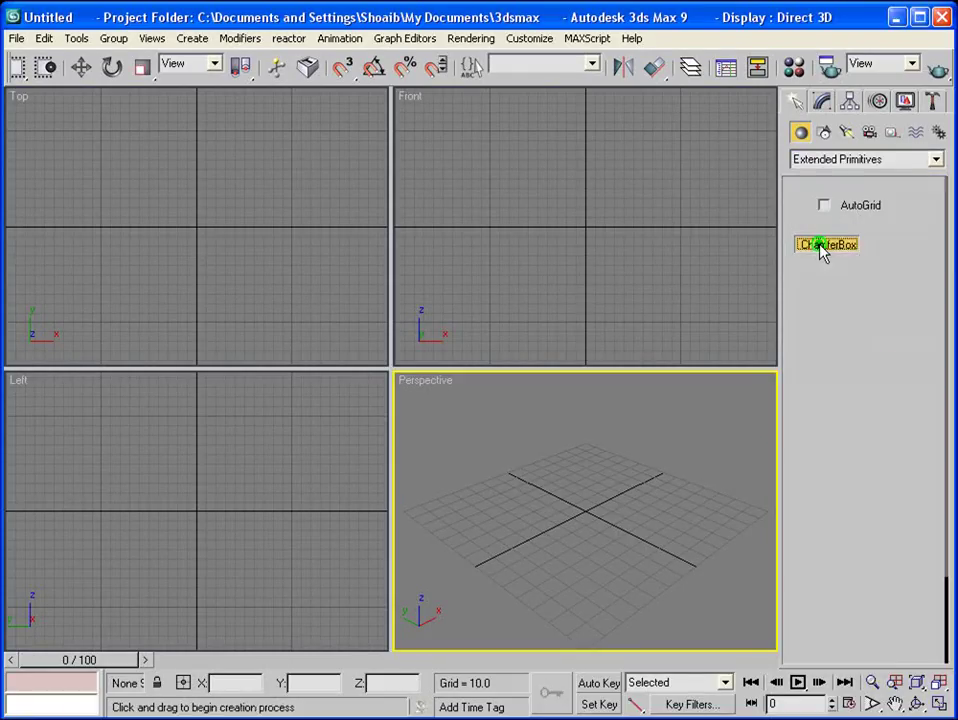
pyautogui.click(812, 448)
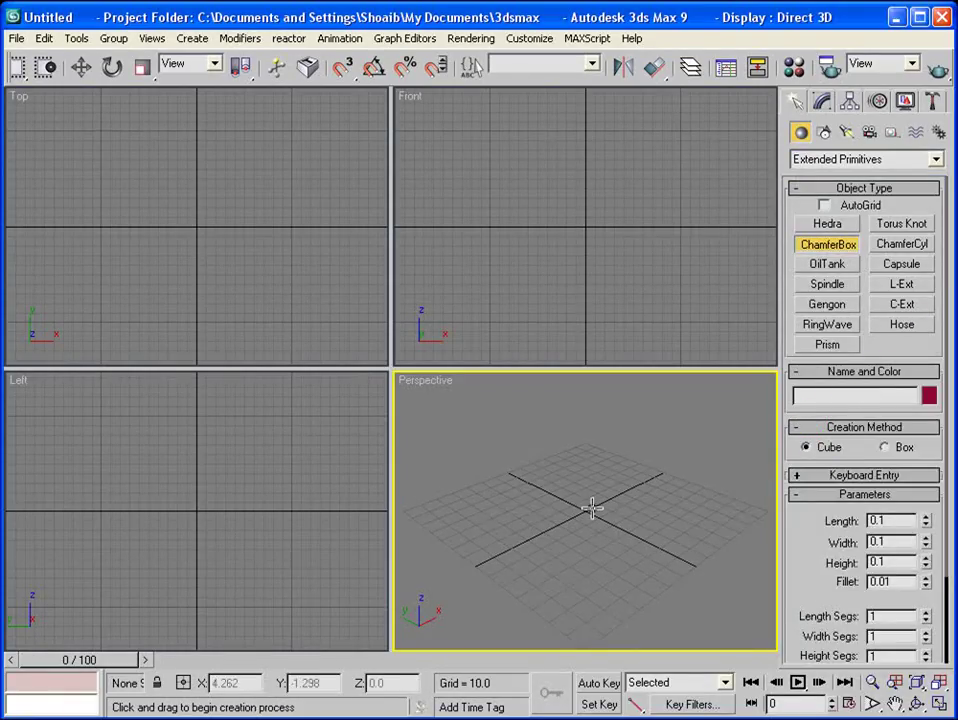
pyautogui.moveTo(590, 507); pyautogui.dragTo(601, 488)
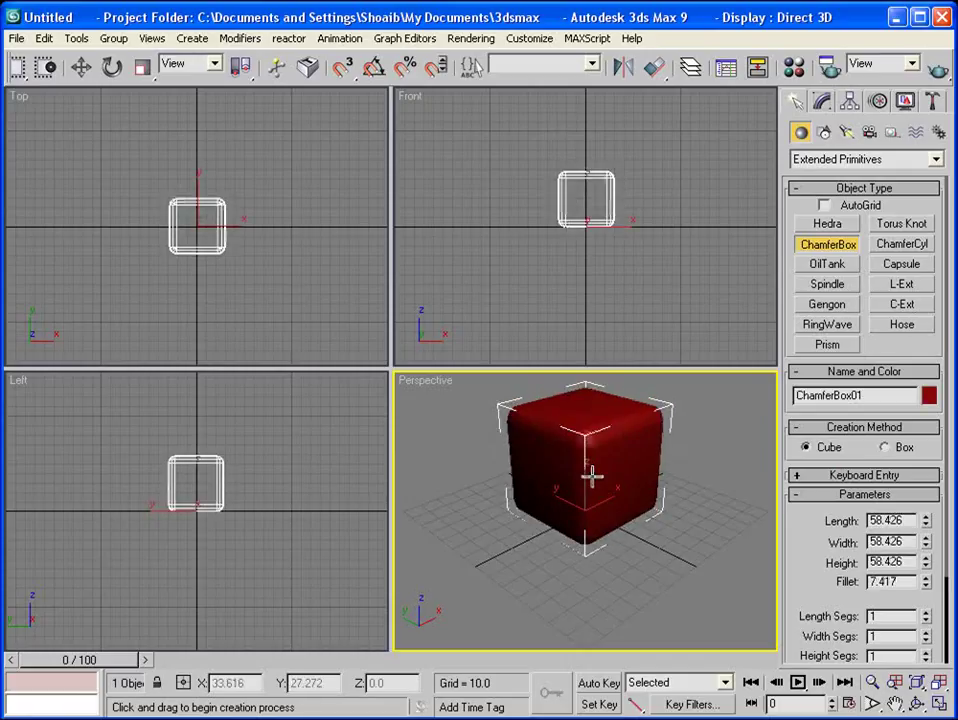
# Maximize the Perspective viewport, display edged faces on the chamfered cube and activate the Move tool
pyautogui.hotkey('alt', 'w')
pyautogui.rightClick(30, 96)
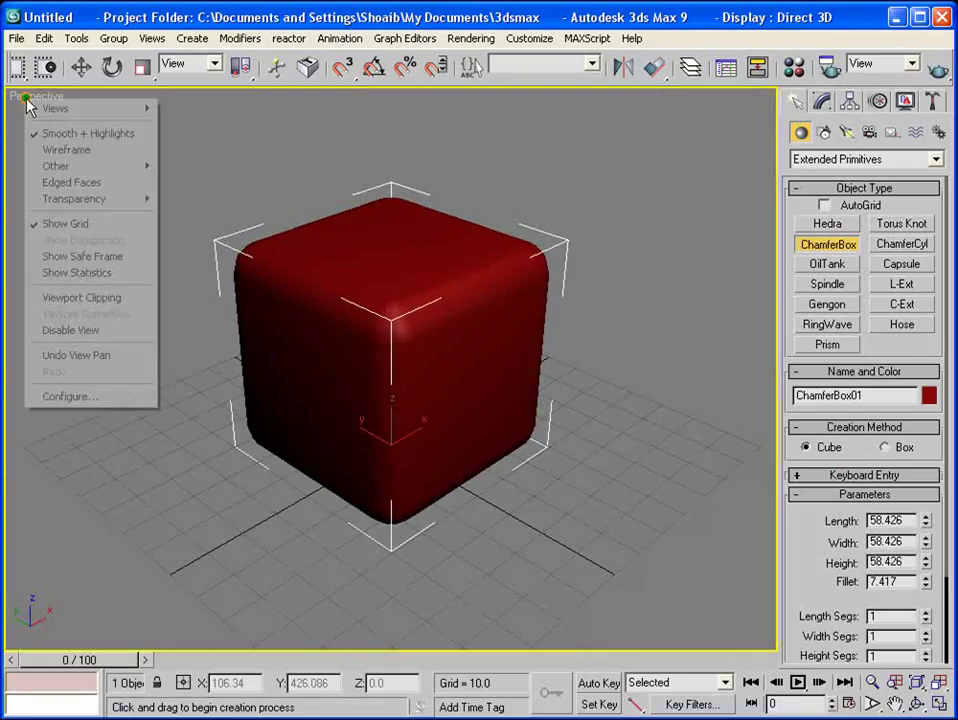
pyautogui.click(60, 182)
pyautogui.moveTo(428, 321); pyautogui.dragTo(456, 332, button='middle')
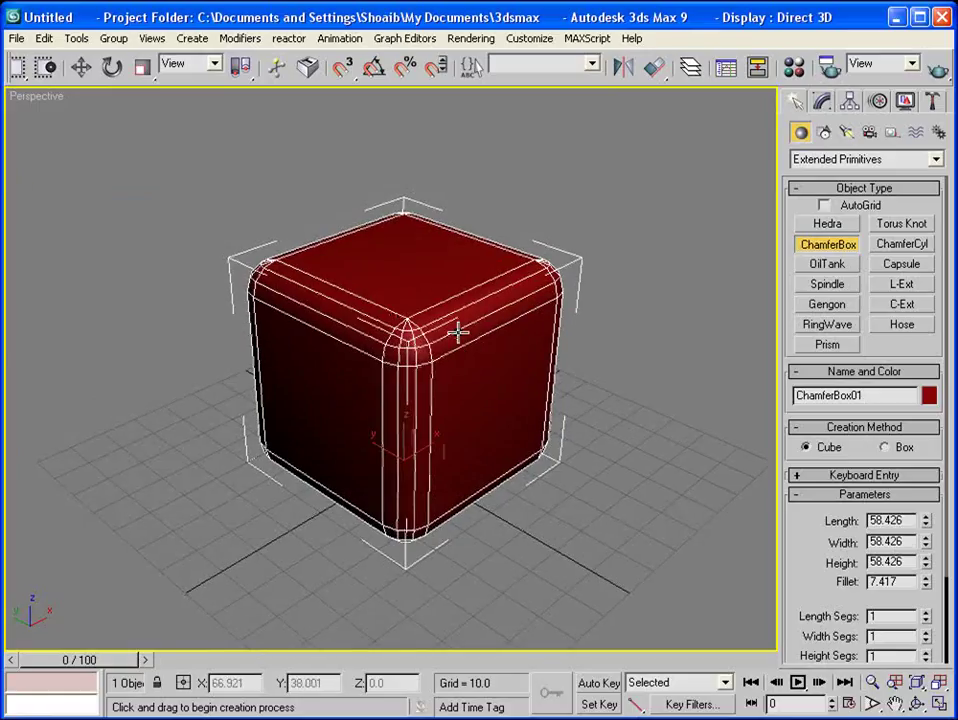
pyautogui.press('w')
pyautogui.scroll(3, 573, 326)
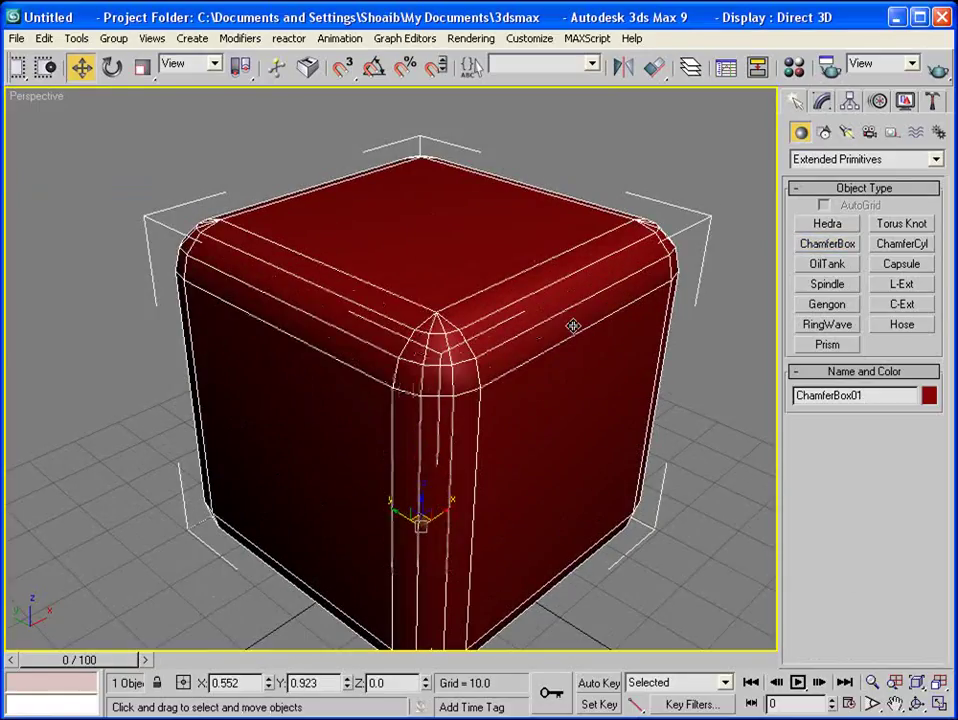
# Reduce the chamfered cube's fillet to about 1.36 and adjust its number of fillet segments
pyautogui.scroll(-3, 485, 318)
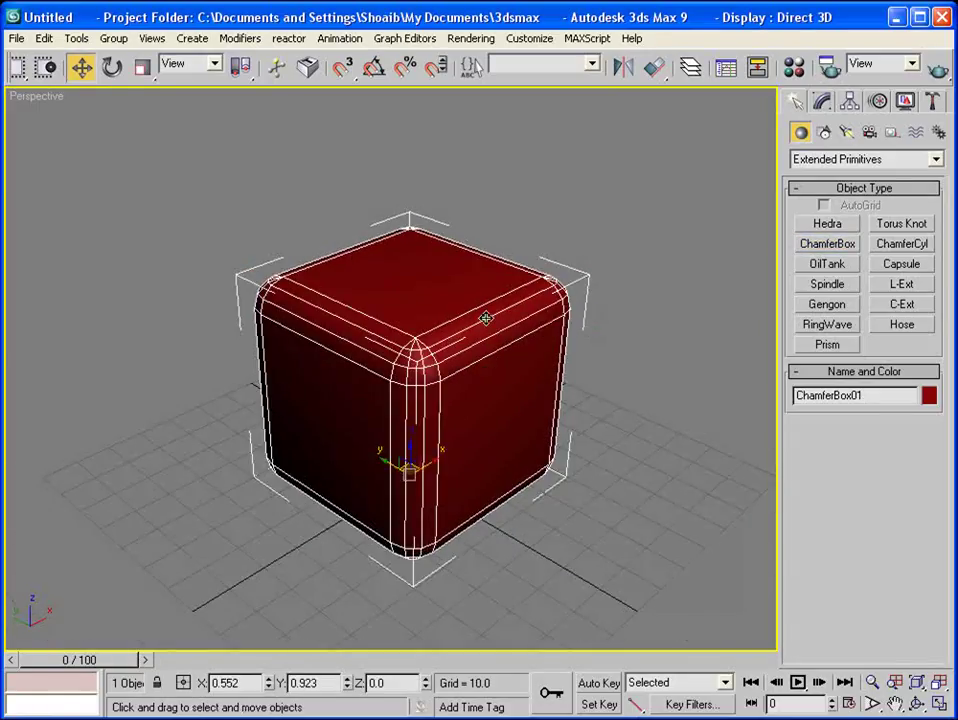
pyautogui.click(821, 102)
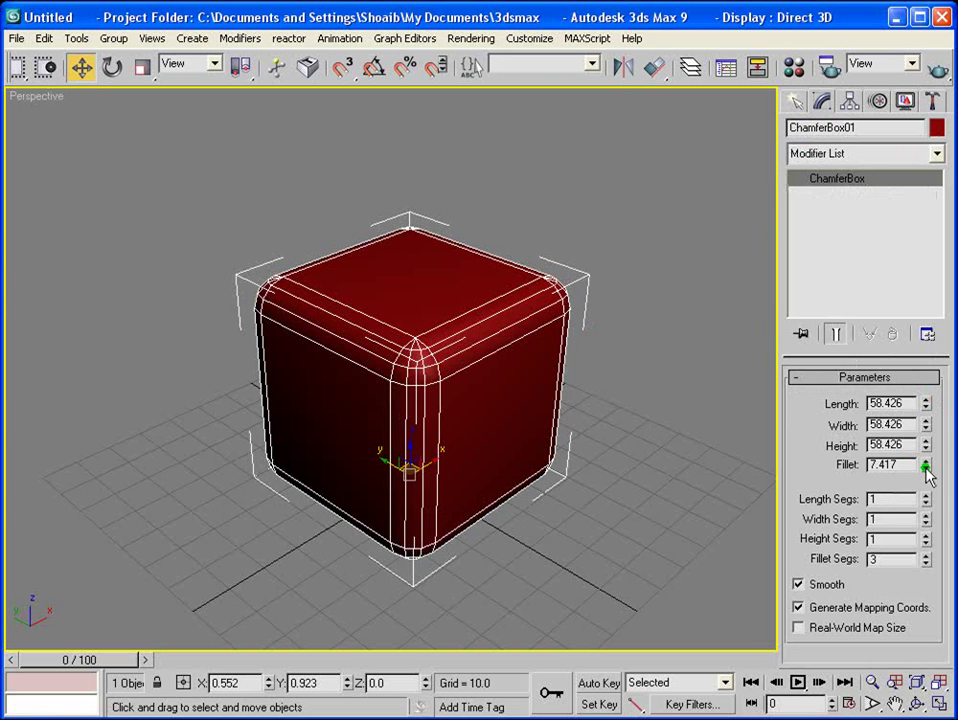
pyautogui.moveTo(926, 467); pyautogui.dragTo(514, 256)
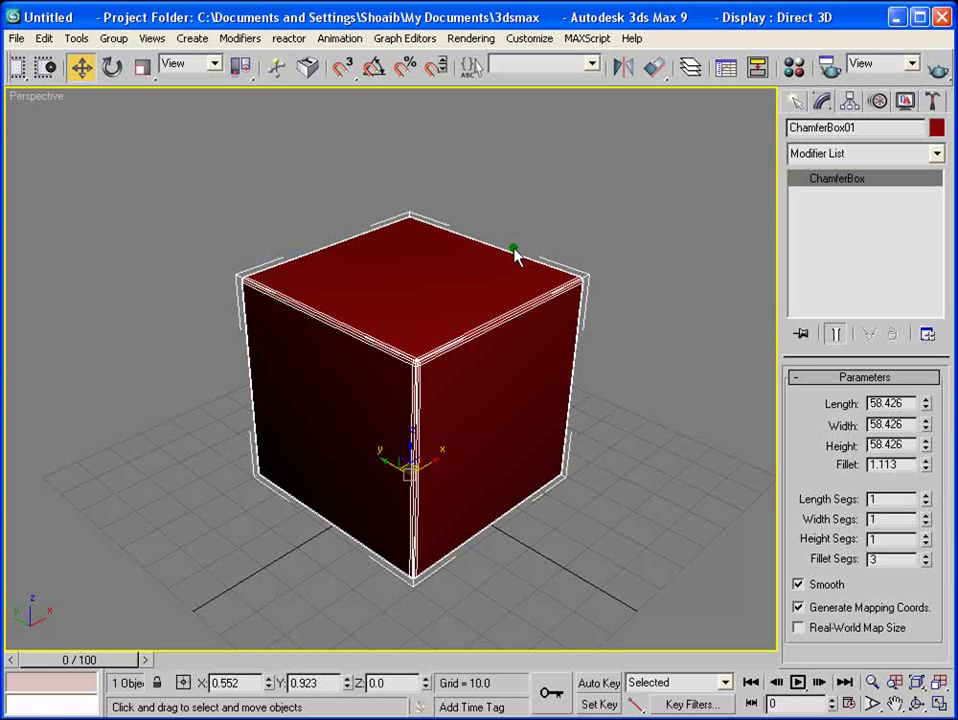
pyautogui.scroll(6, 514, 256)
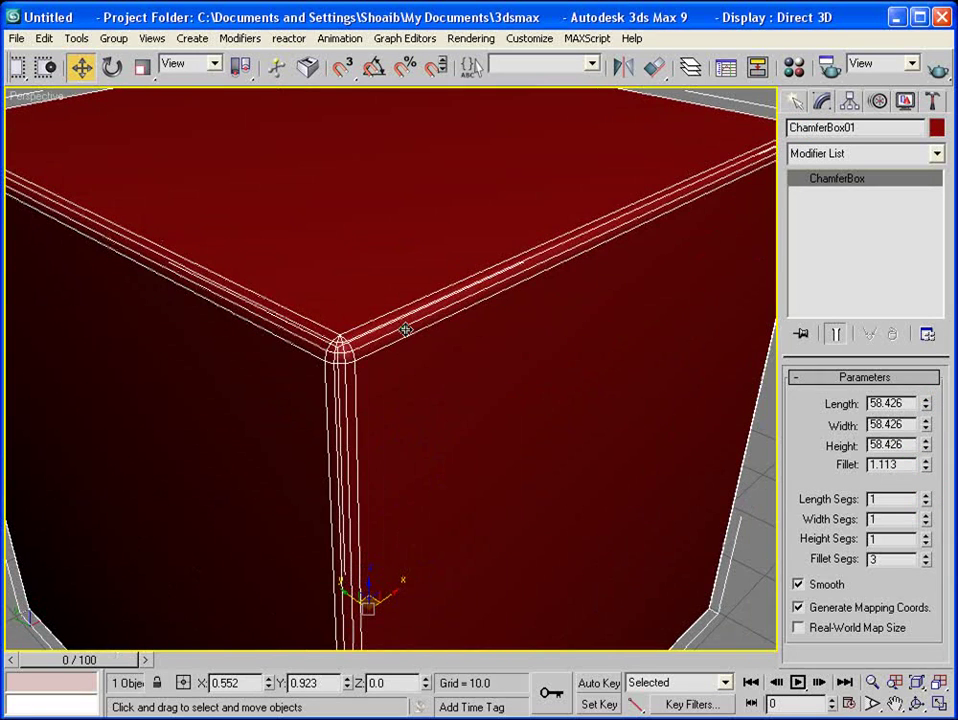
pyautogui.scroll(-6, 451, 318)
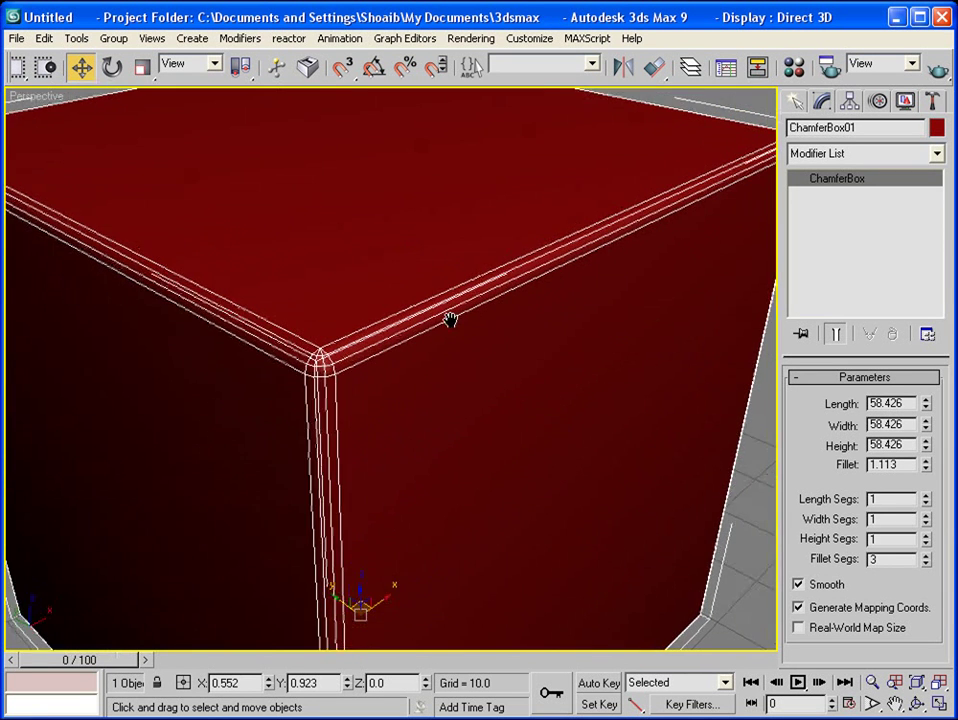
pyautogui.moveTo(928, 470)
pyautogui.mouseDown()
pyautogui.moveTo(928, 236)
pyautogui.moveTo(928, 491)
pyautogui.moveTo(928, 466)
pyautogui.mouseUp()
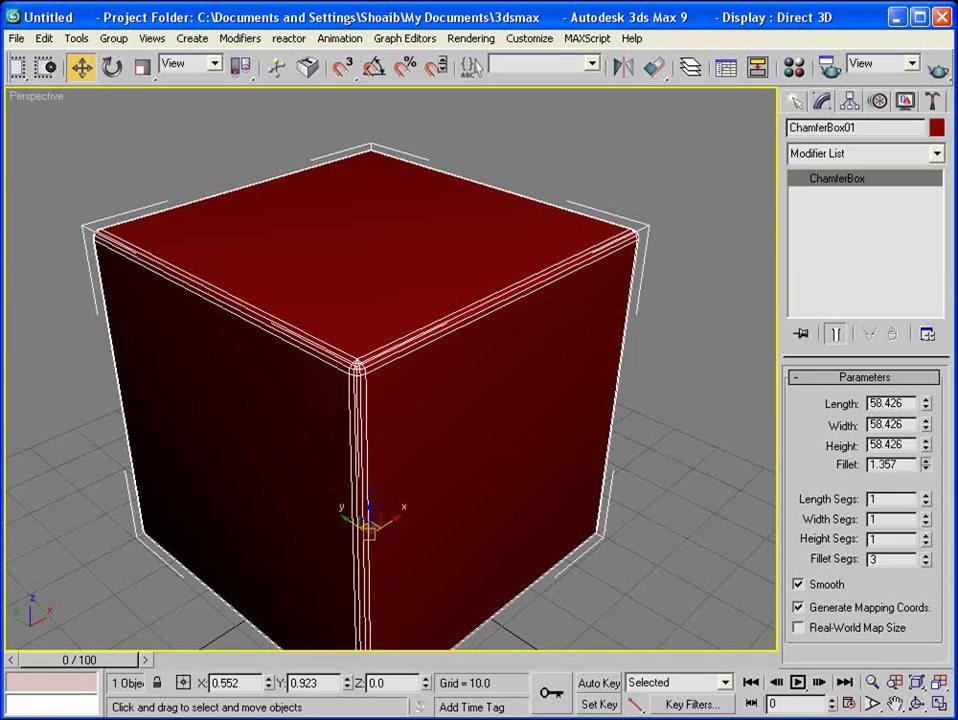
pyautogui.moveTo(926, 559)
pyautogui.mouseDown()
pyautogui.moveTo(926, 530)
pyautogui.moveTo(926, 570)
pyautogui.moveTo(926, 555)
pyautogui.mouseUp()
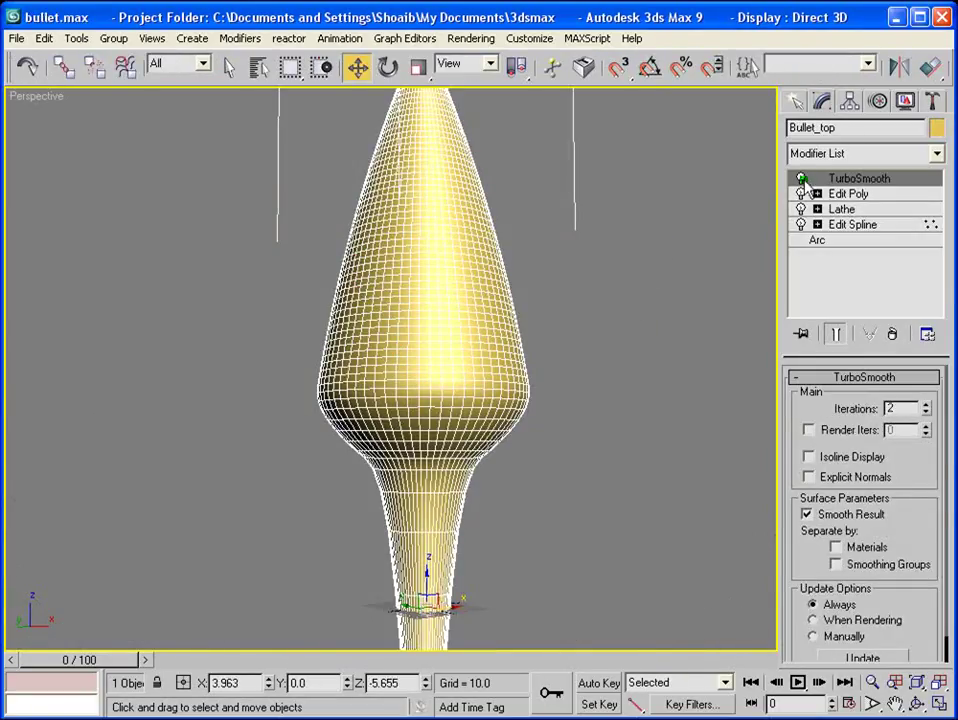
# Turn off the TurboSmooth effect on Bullet_top and switch its Edit Poly modifier to edge level
pyautogui.click(801, 178)
pyautogui.scroll(4, 594, 360)
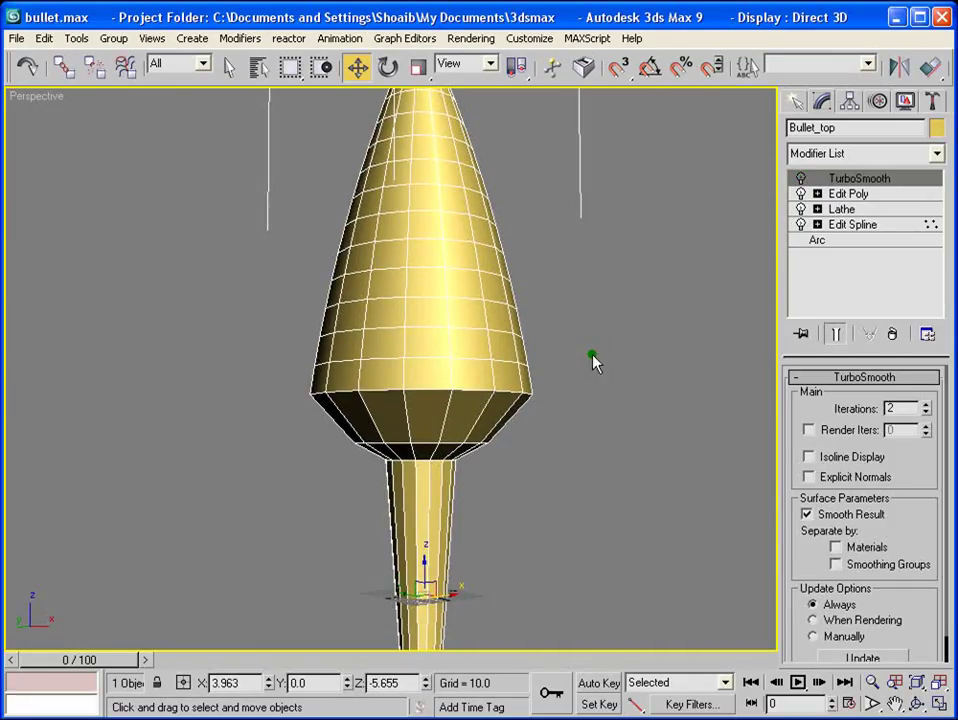
pyautogui.keyDown('alt'); pyautogui.moveTo(548, 358); pyautogui.dragTo(539, 313, button='middle'); pyautogui.keyUp('alt')
pyautogui.click(845, 194)
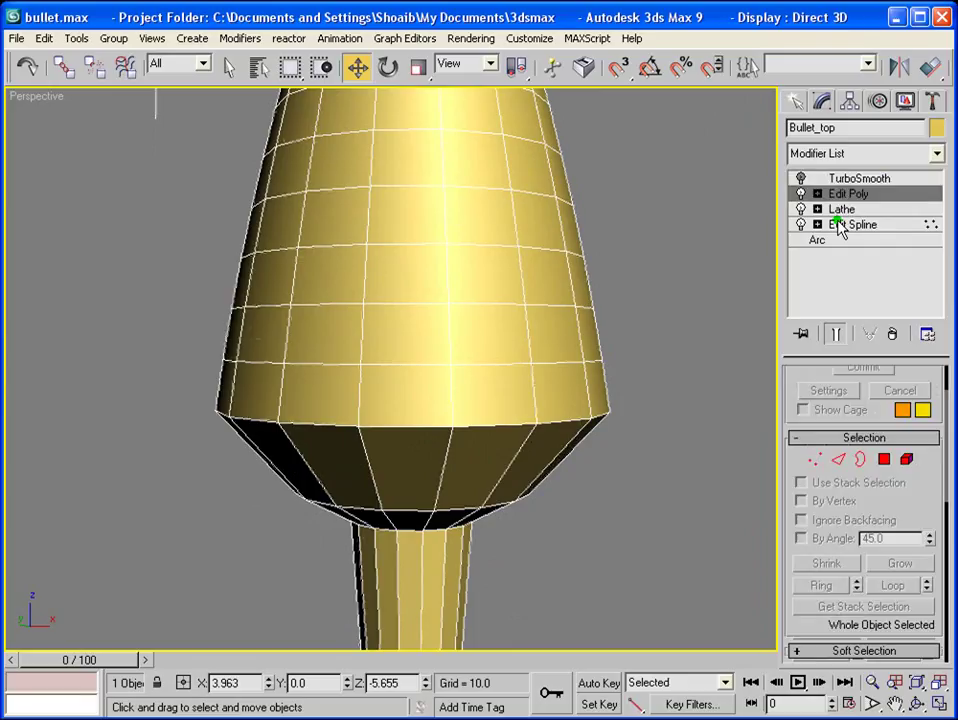
pyautogui.click(838, 459)
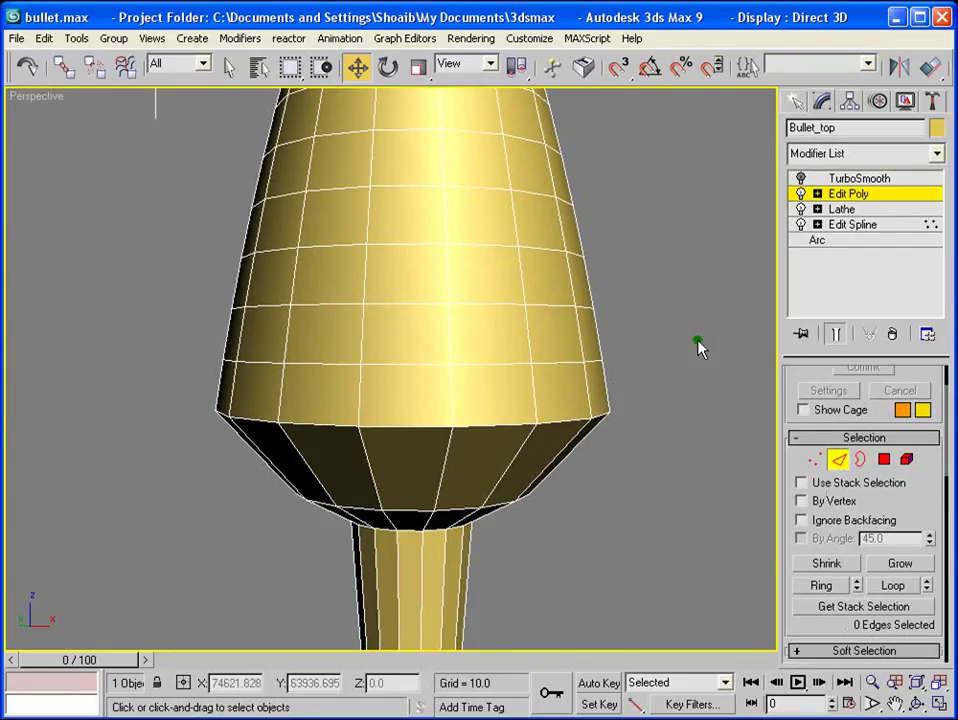
# Select the ring of vertical edges just above the bullet's widest rim and turn off soft selection
pyautogui.moveTo(617, 375); pyautogui.dragTo(616, 353, button='middle')
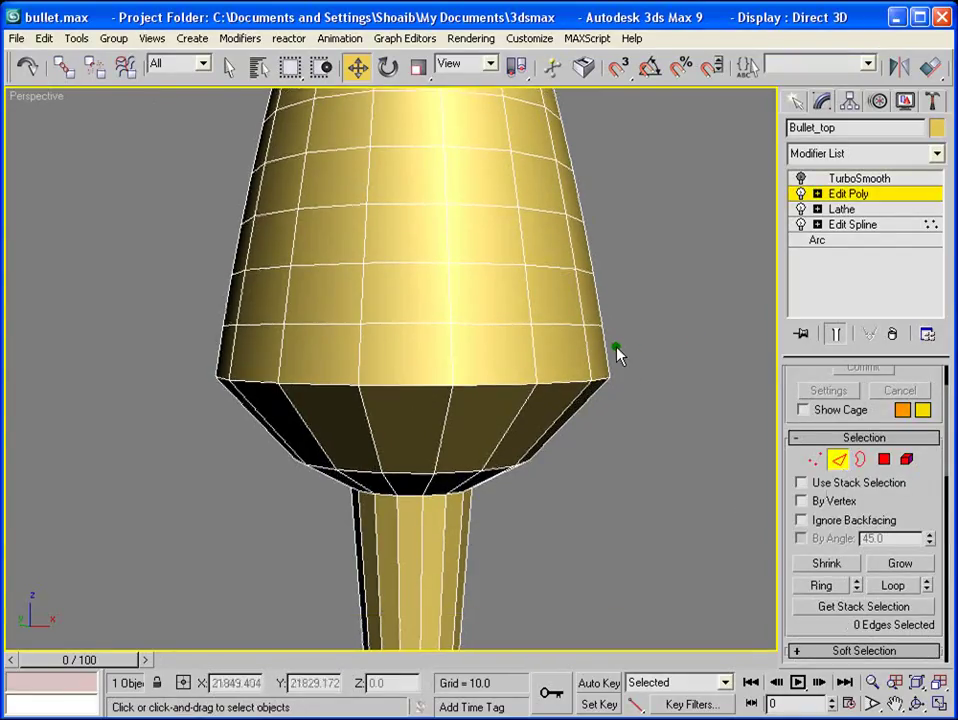
pyautogui.moveTo(620, 352); pyautogui.dragTo(173, 366)
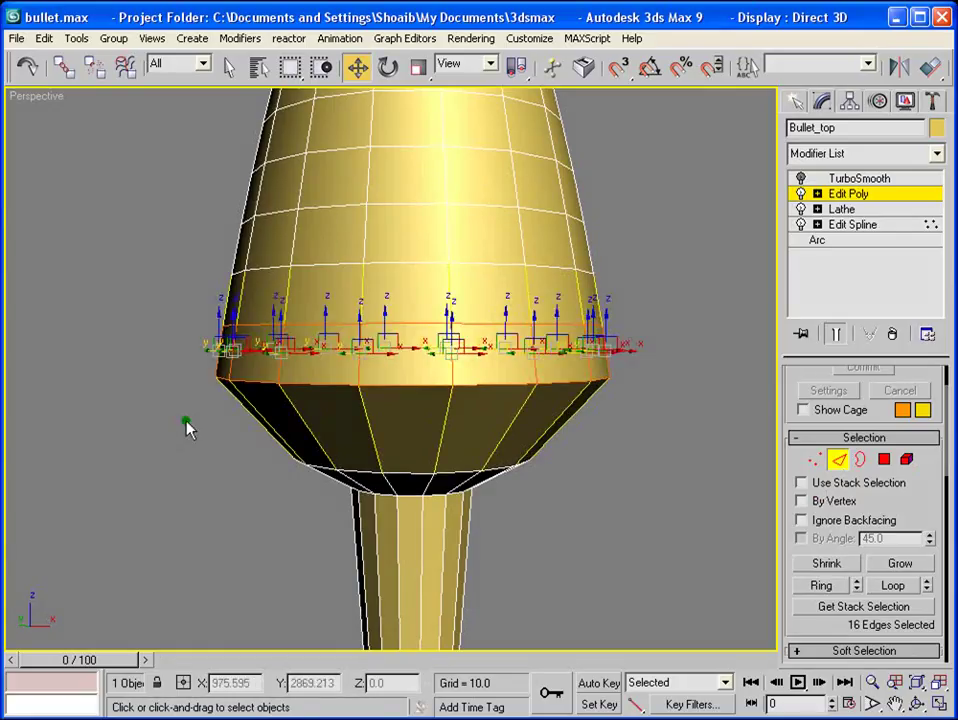
pyautogui.moveTo(792, 461); pyautogui.dragTo(799, 277)
pyautogui.click(797, 465)
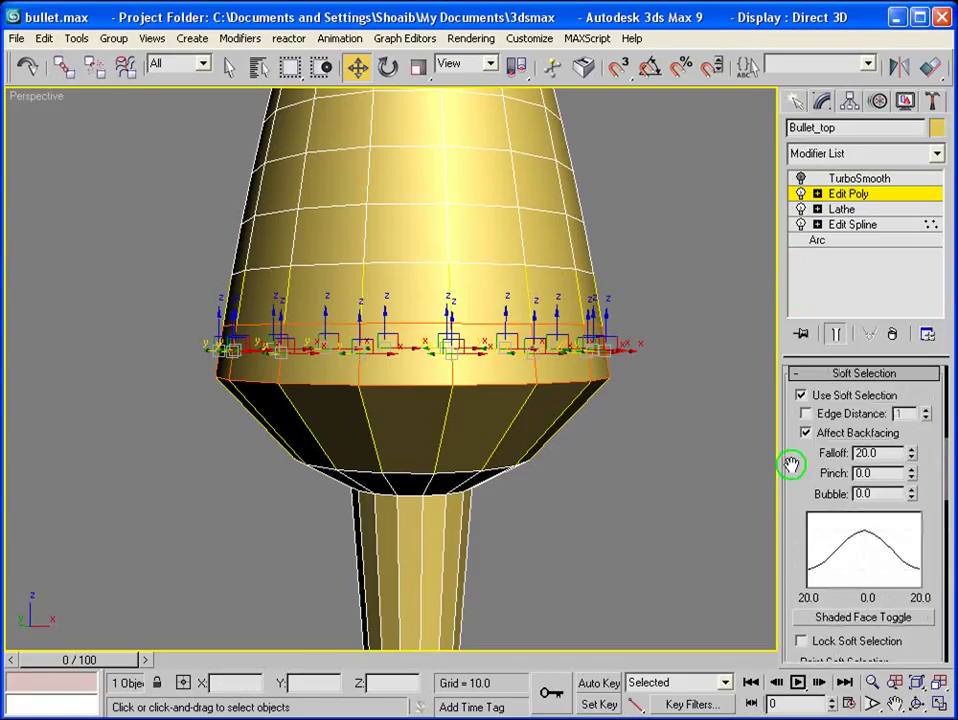
pyautogui.click(801, 396)
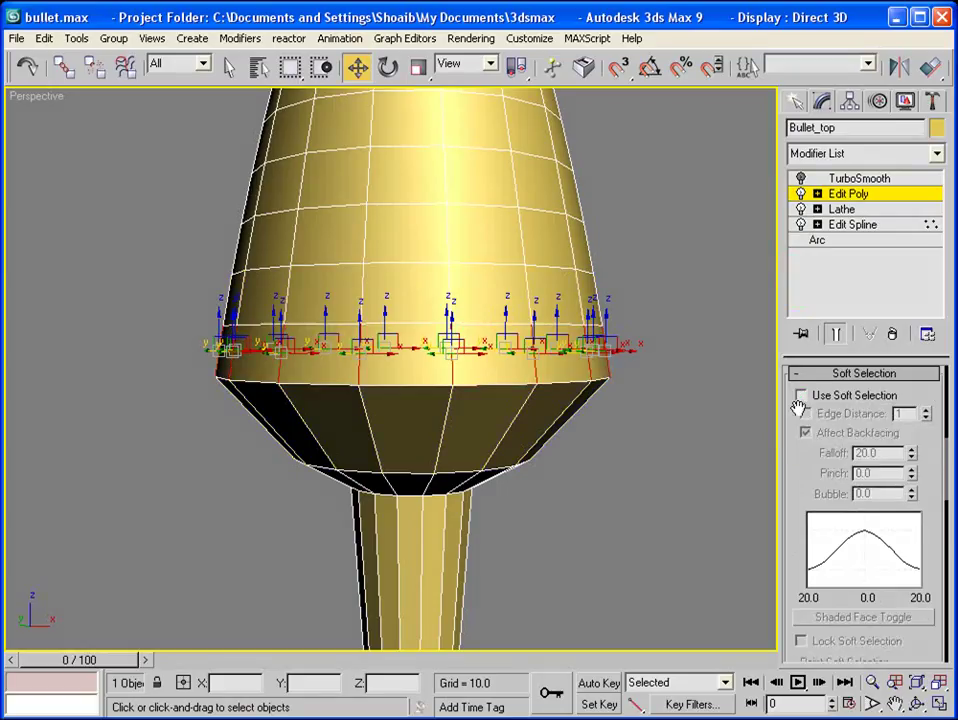
pyautogui.click(802, 374)
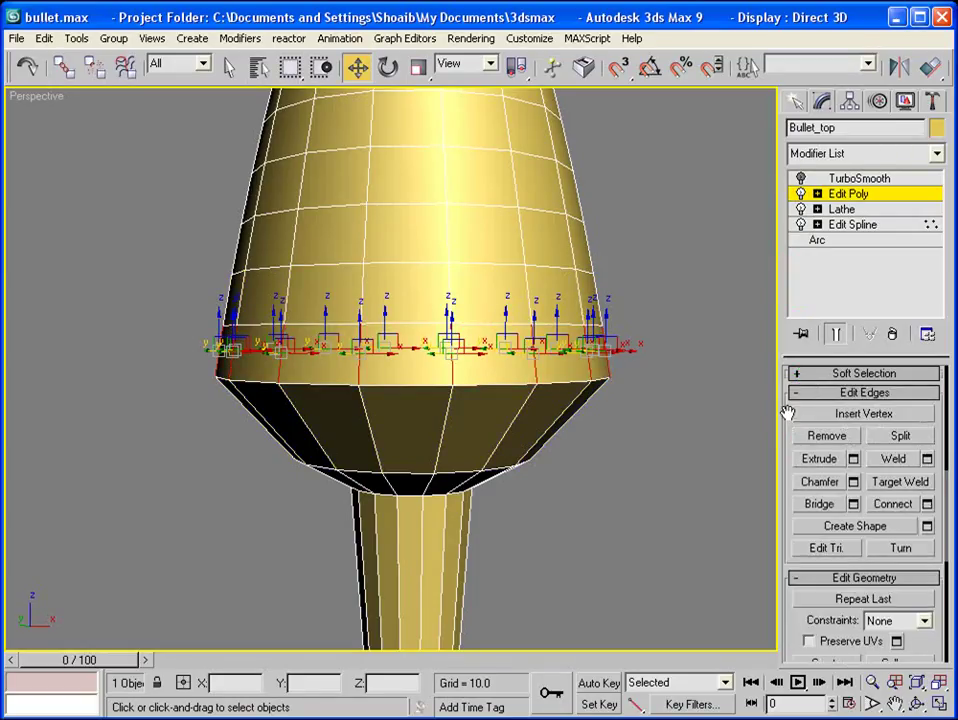
pyautogui.moveTo(793, 418); pyautogui.dragTo(791, 472)
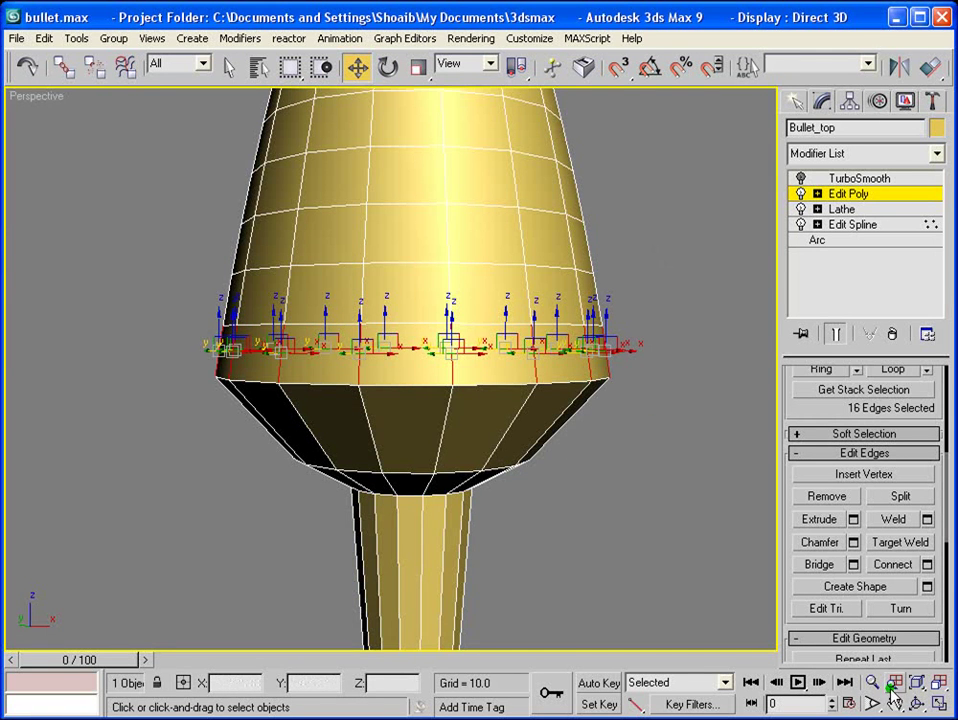
# Clear the edge selection, maximize the Front viewport and reselect the vertical edges in the band just above the widest rim
pyautogui.click(938, 705)
pyautogui.moveTo(557, 186); pyautogui.dragTo(530, 191, button='middle')
pyautogui.scroll(4, 530, 191)
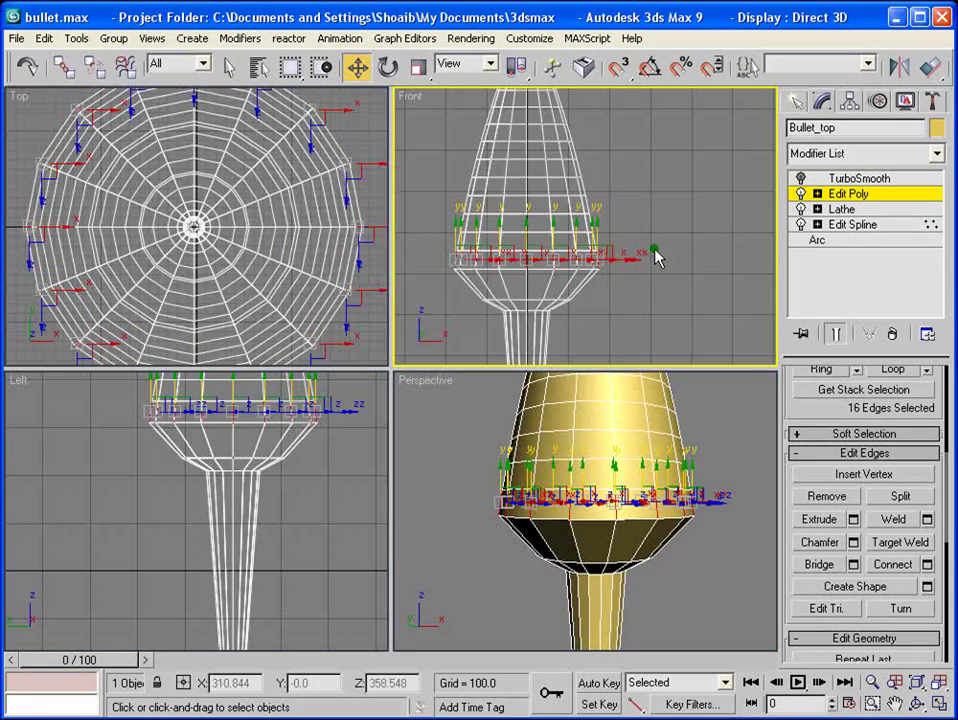
pyautogui.click(652, 268)
pyautogui.moveTo(652, 268); pyautogui.dragTo(699, 237, button='middle')
pyautogui.scroll(3, 665, 241)
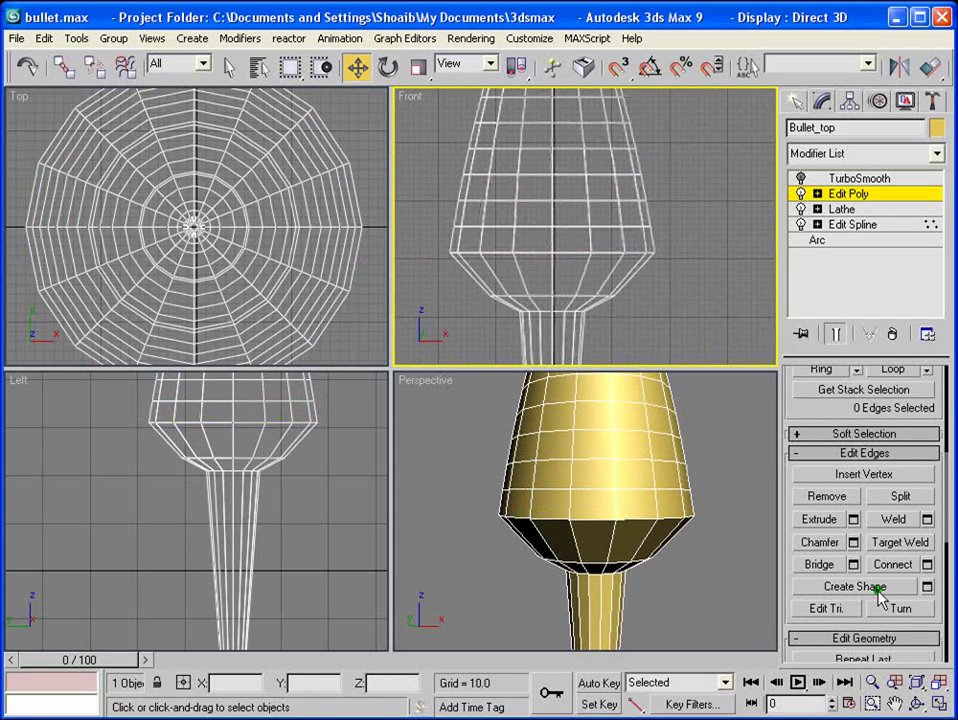
pyautogui.click(938, 705)
pyautogui.moveTo(505, 376); pyautogui.dragTo(581, 334, button='middle')
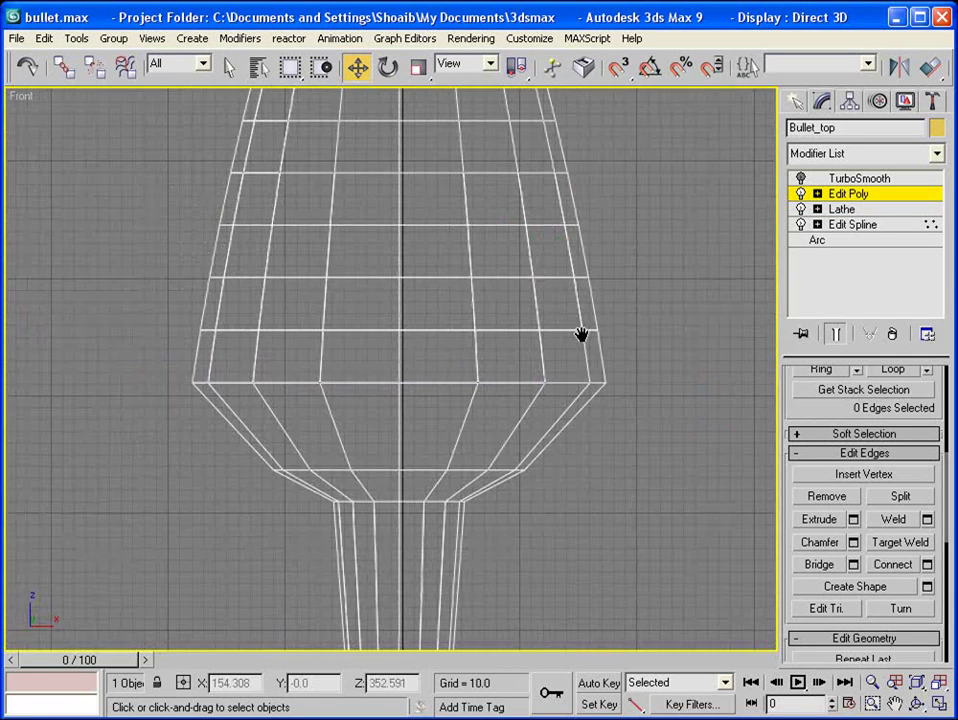
pyautogui.moveTo(635, 355); pyautogui.dragTo(110, 375)
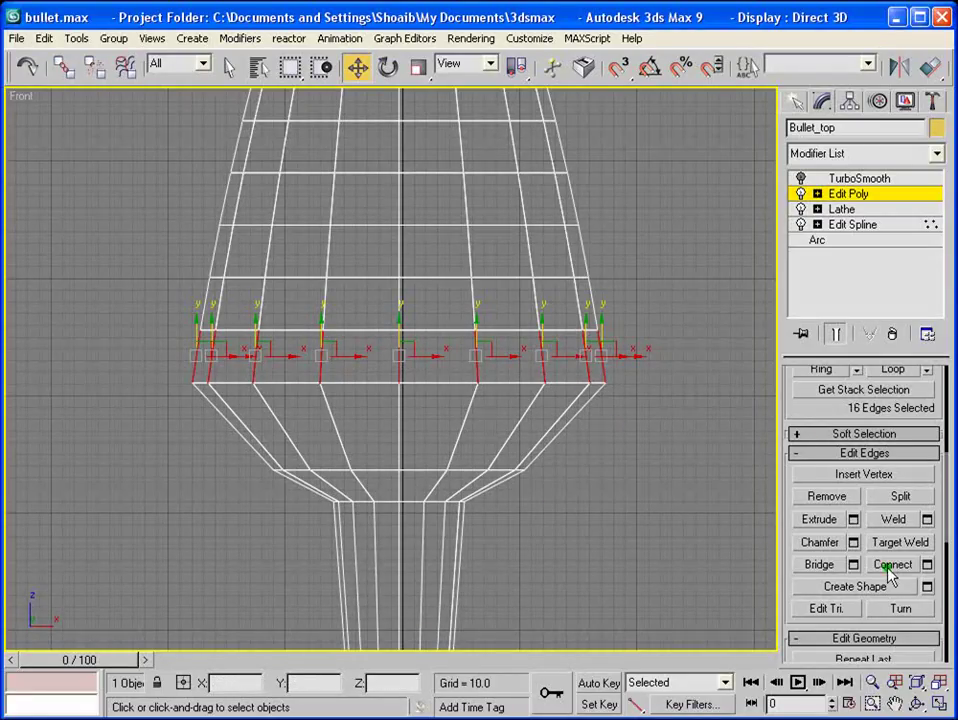
# Connect the selected edges above the rim with 5 segments, keeping pinch and slide at 0
pyautogui.click(927, 564)
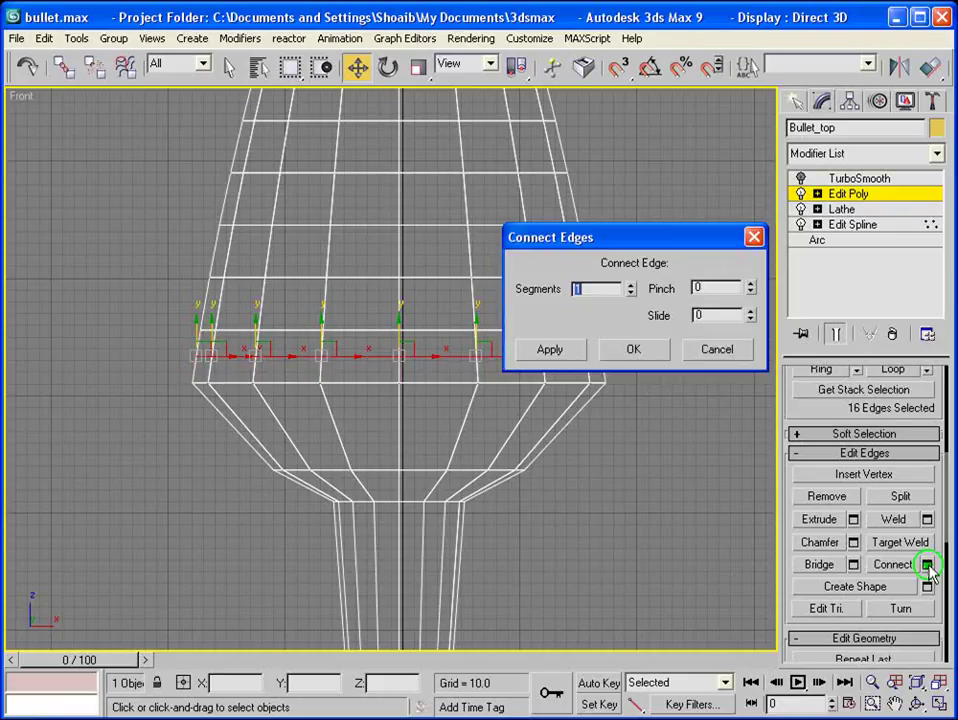
pyautogui.moveTo(396, 368); pyautogui.dragTo(304, 336, button='middle')
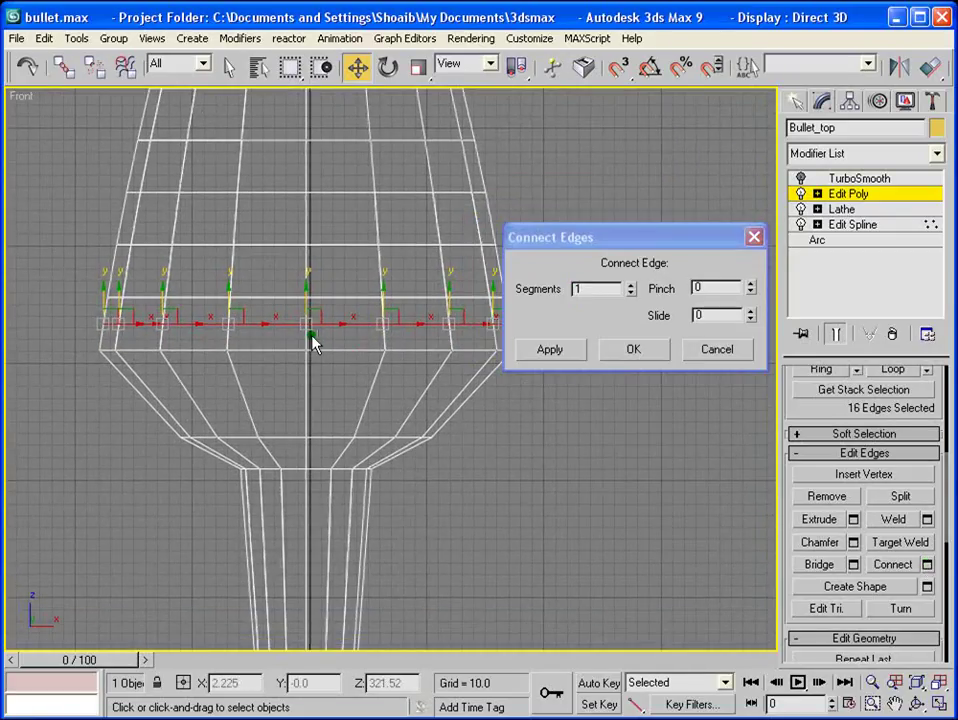
pyautogui.click(631, 287)
pyautogui.click(631, 287)
pyautogui.click(631, 287)
pyautogui.click(631, 287)
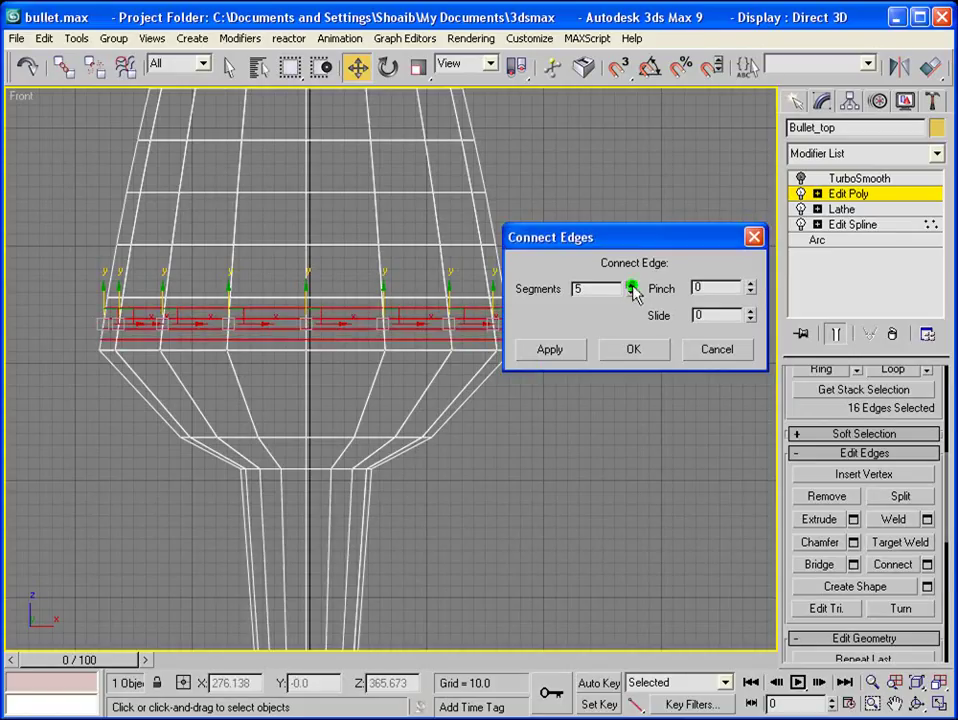
pyautogui.click(631, 287)
pyautogui.click(631, 293)
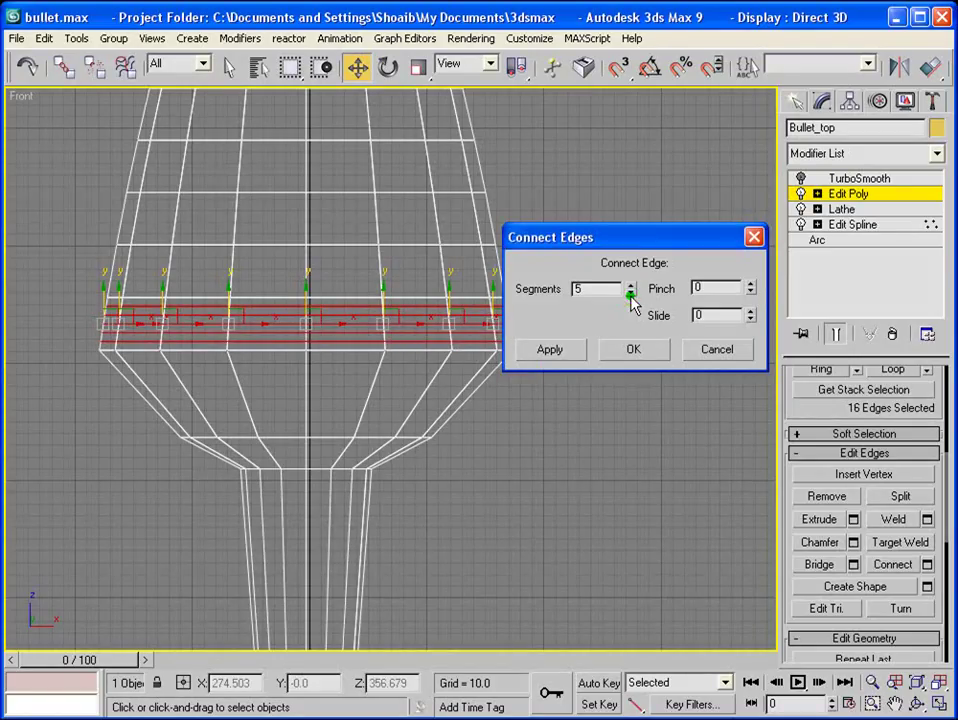
pyautogui.click(633, 350)
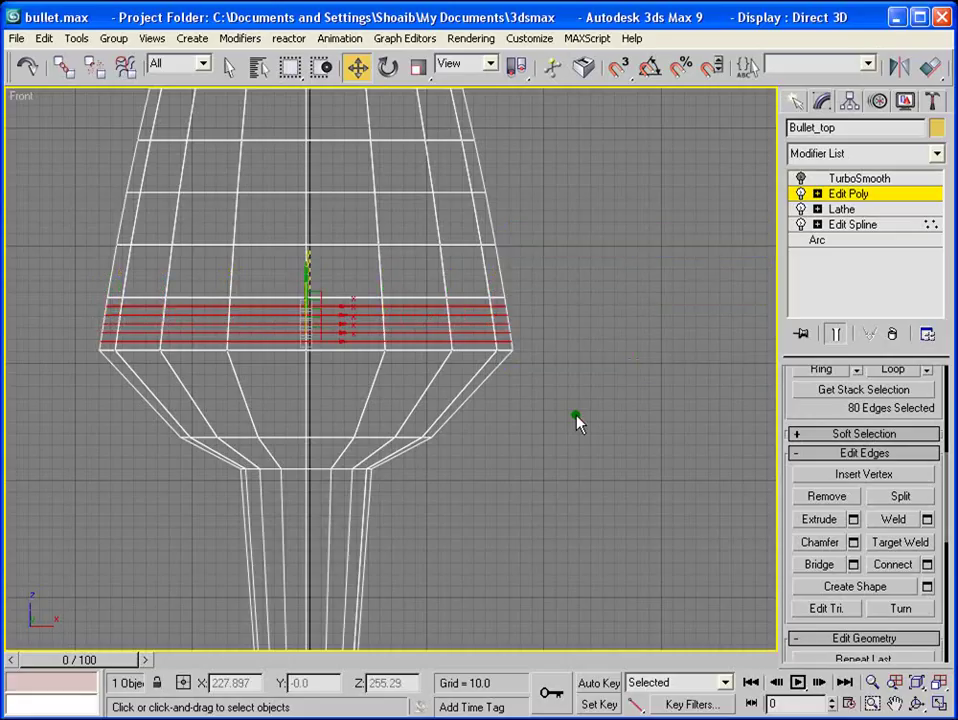
# Select the slanted edges just below the widest rim and connect them with 7 segments
pyautogui.moveTo(535, 381); pyautogui.dragTo(90, 400)
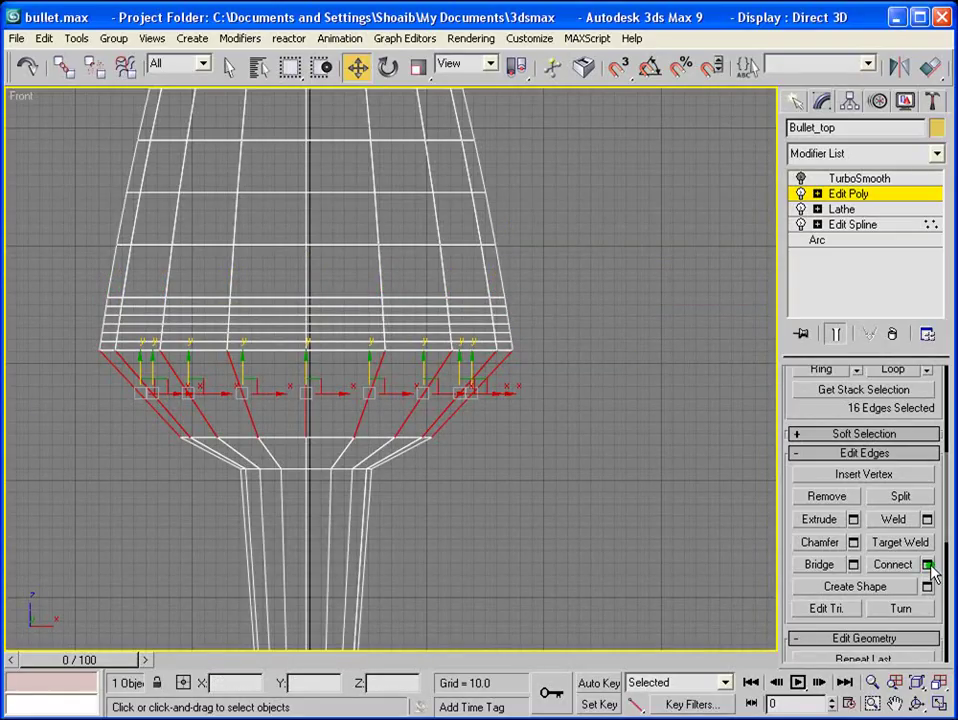
pyautogui.click(927, 565)
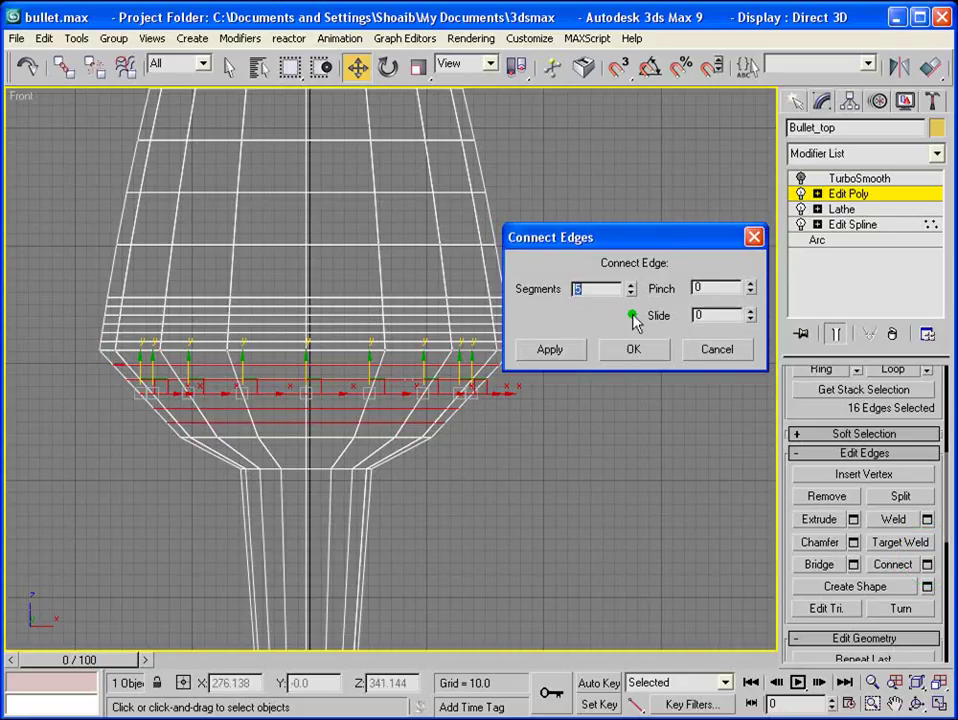
pyautogui.click(631, 285)
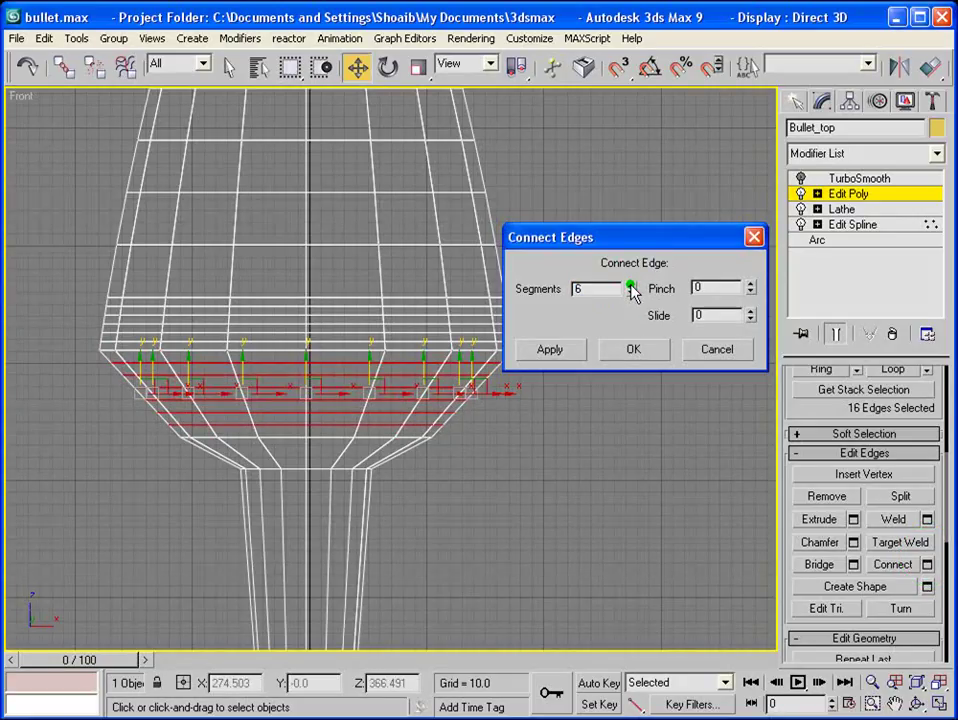
pyautogui.click(631, 285)
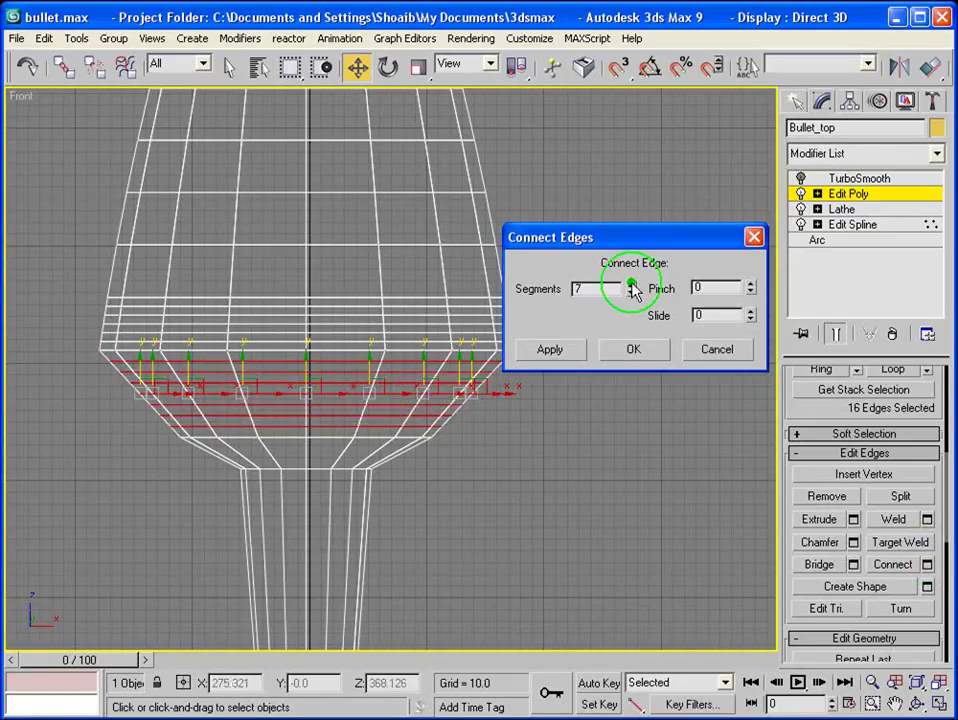
pyautogui.click(645, 352)
# Maximize the Perspective viewport, then leave edge level and turn TurboSmooth back on for Bullet_top
pyautogui.moveTo(543, 376); pyautogui.dragTo(600, 371, button='middle')
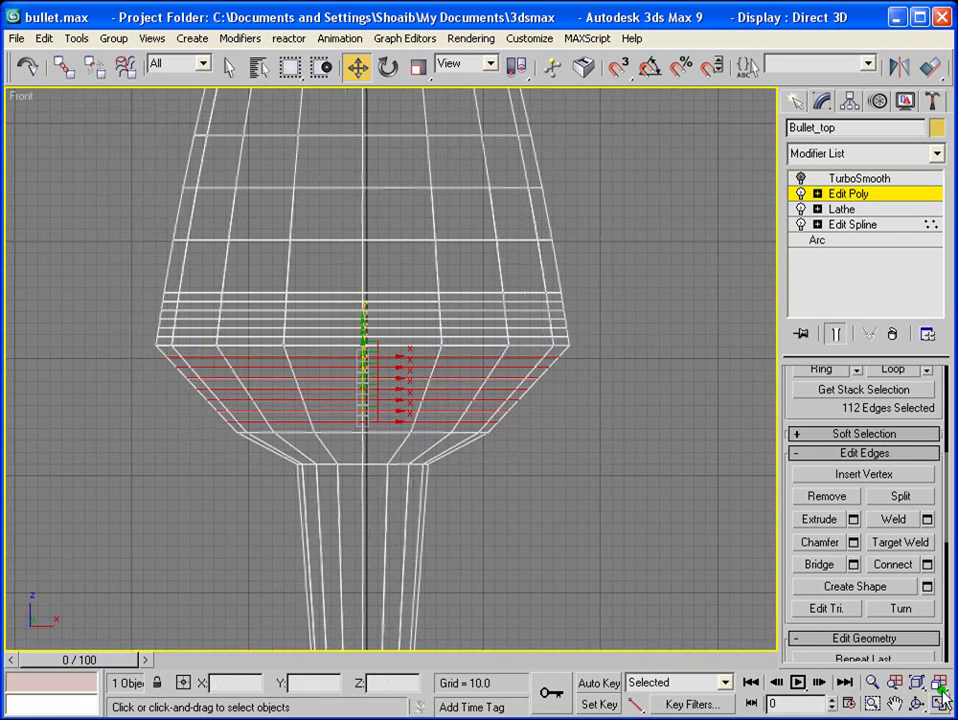
pyautogui.click(943, 706)
pyautogui.moveTo(689, 496); pyautogui.dragTo(669, 477, button='middle')
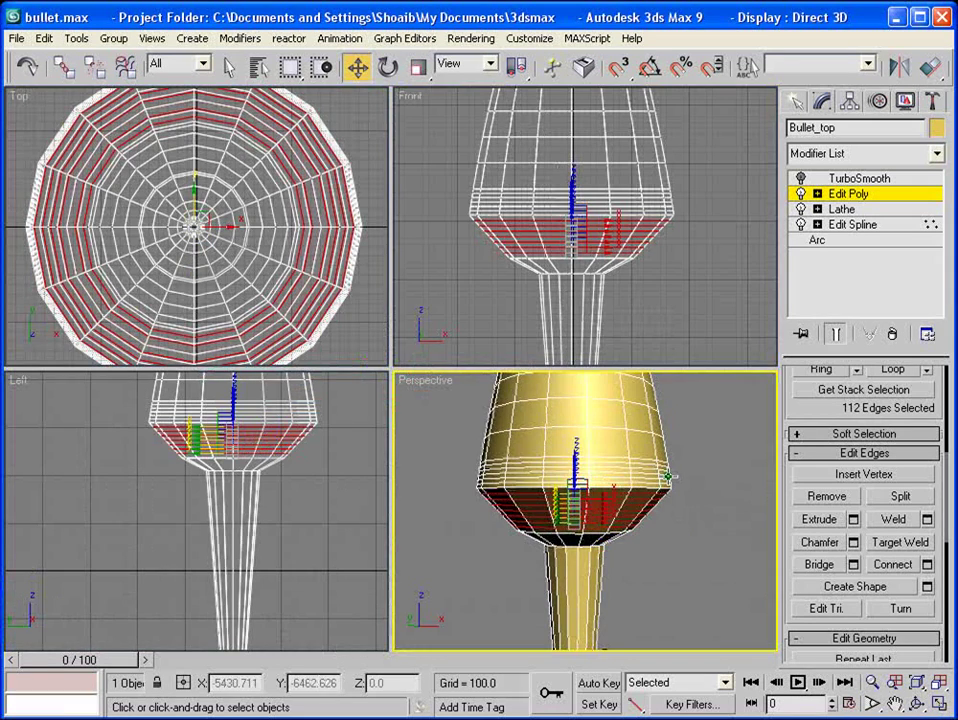
pyautogui.hotkey('alt', 'w')
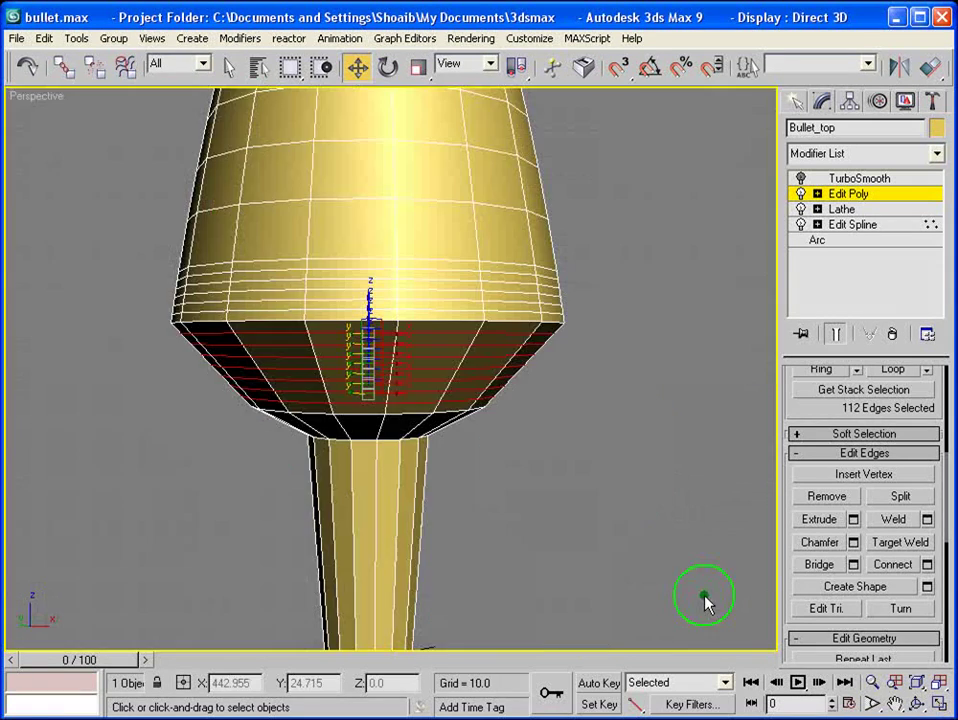
pyautogui.click(822, 180)
pyautogui.moveTo(486, 395)
pyautogui.keyDown('alt'); pyautogui.mouseDown()
pyautogui.moveTo(492, 390)
pyautogui.moveTo(498, 405)
pyautogui.mouseUp(); pyautogui.keyUp('alt')
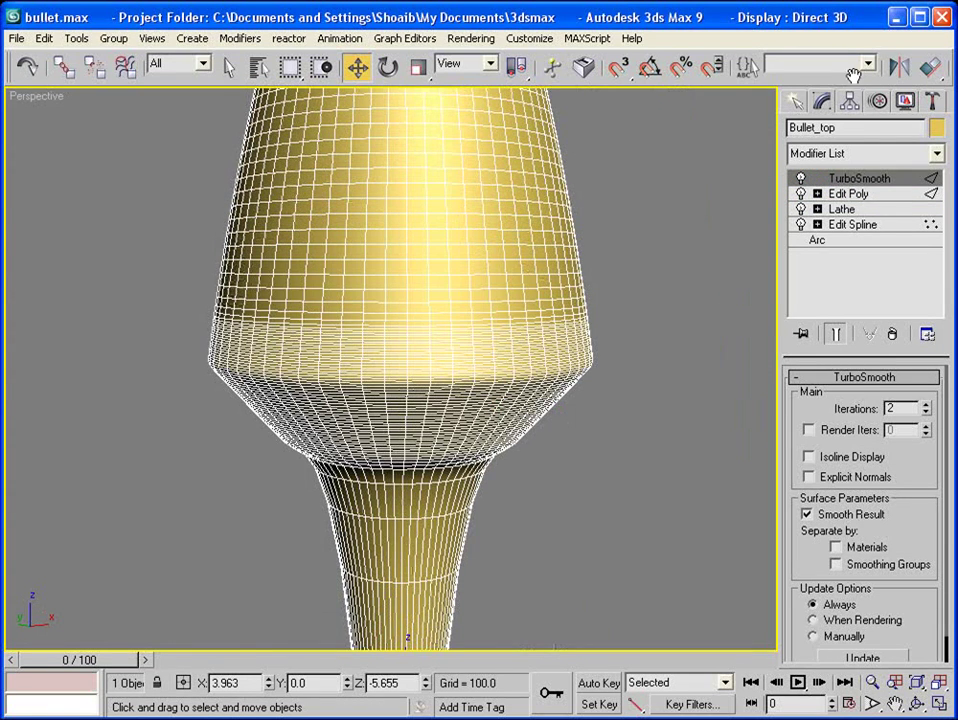
# Render the Perspective view to check the smoothed rim, then close the rendered image
pyautogui.moveTo(853, 75); pyautogui.dragTo(648, 92)
pyautogui.moveTo(934, 79); pyautogui.dragTo(654, 81)
pyautogui.click(938, 70)
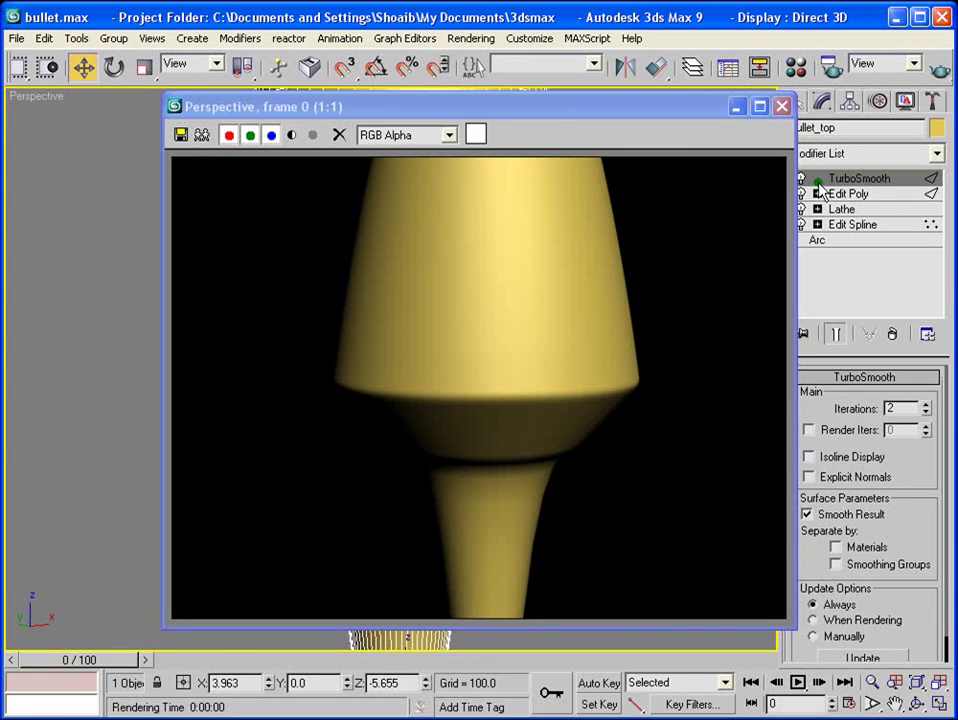
pyautogui.click(783, 106)
pyautogui.moveTo(502, 540); pyautogui.dragTo(528, 477, button='middle')
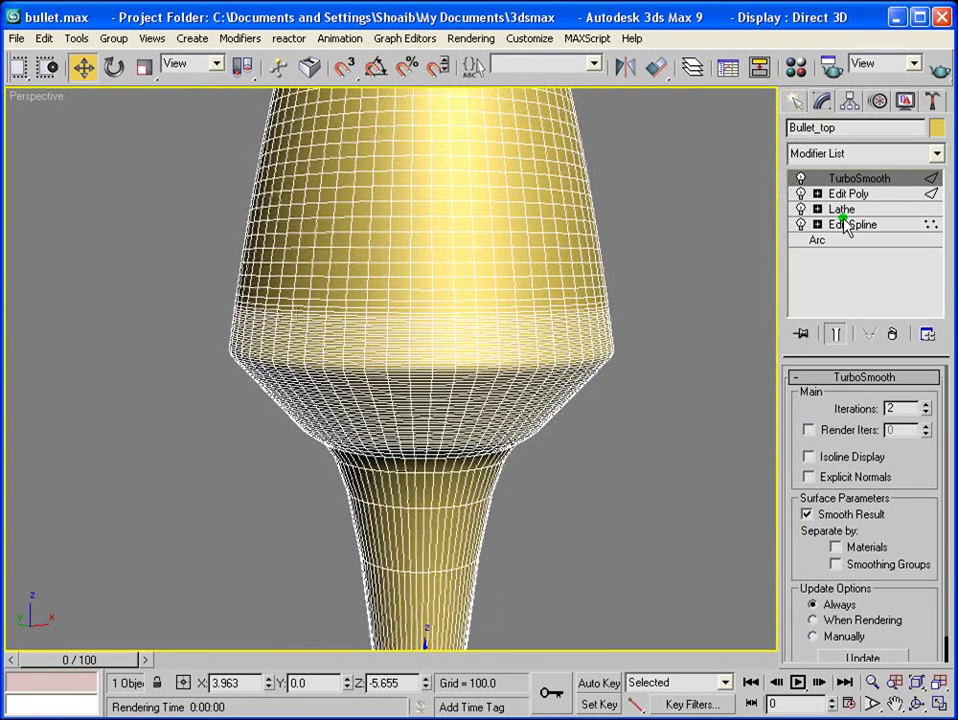
# Turn off TurboSmooth on Bullet_top, return to its Edit Poly modifier and clear the edge selection
pyautogui.click(800, 178)
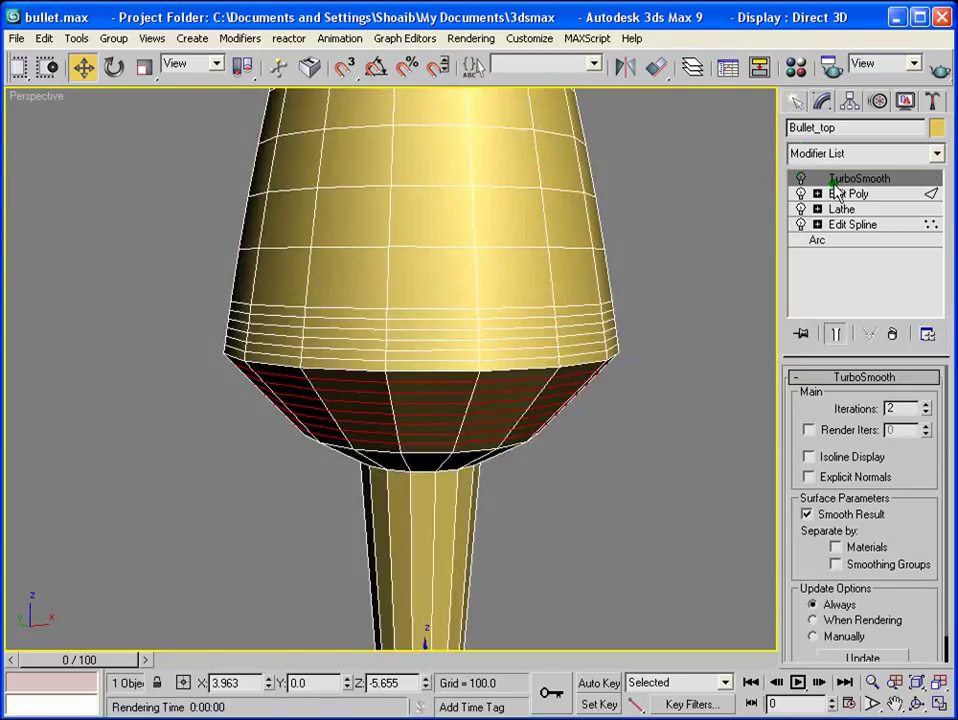
pyautogui.click(845, 188)
pyautogui.click(845, 188)
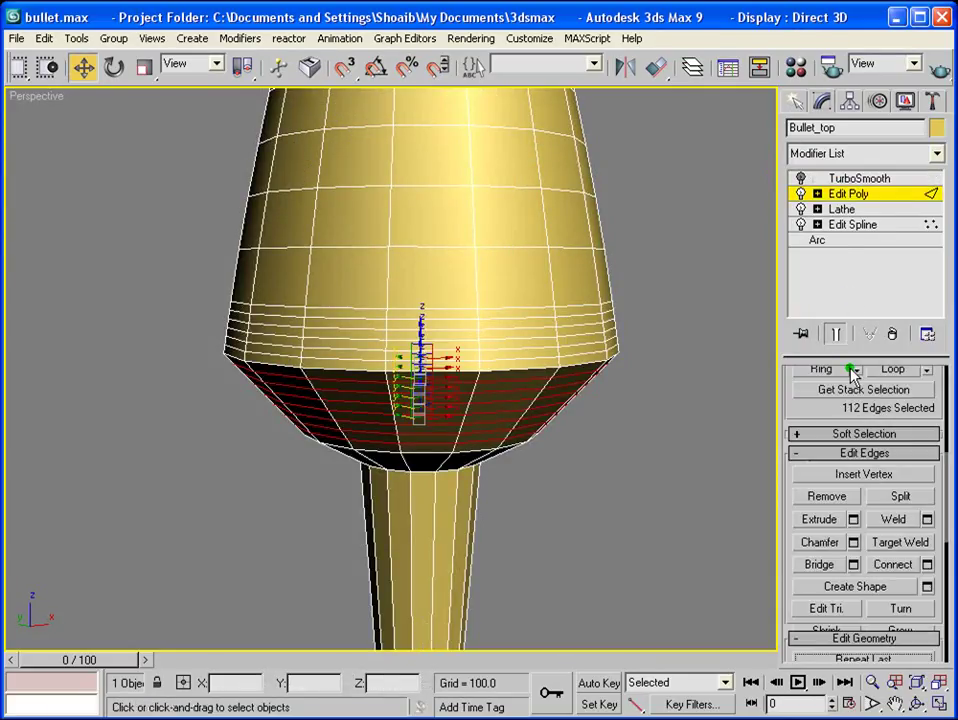
pyautogui.scroll(4, 656, 365)
pyautogui.scroll(-5, 594, 368)
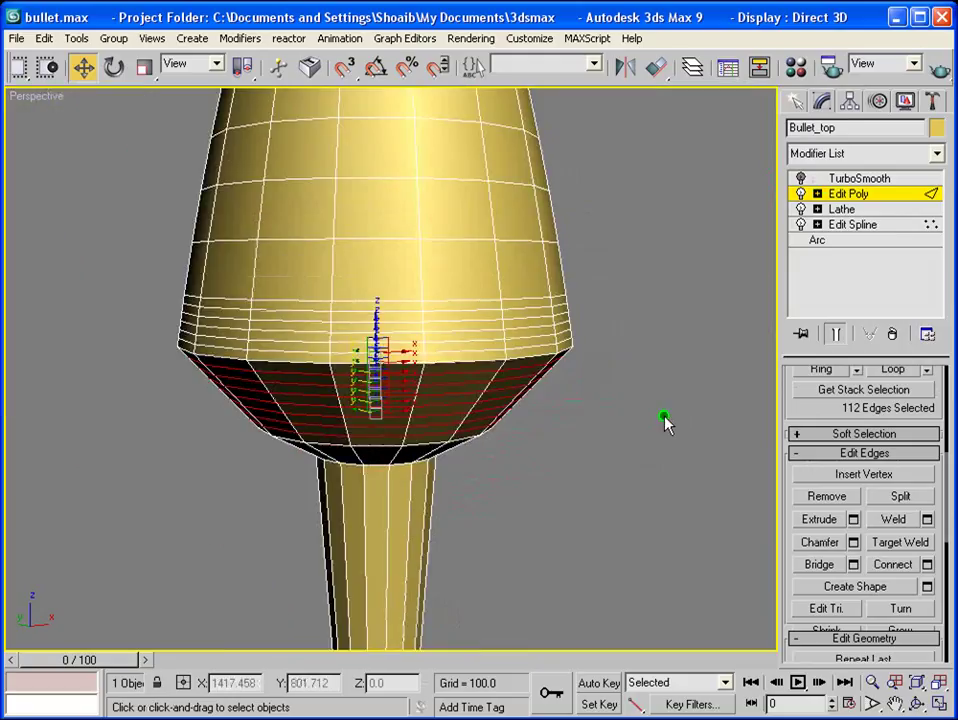
pyautogui.click(665, 419)
pyautogui.moveTo(508, 363); pyautogui.dragTo(517, 359, button='middle')
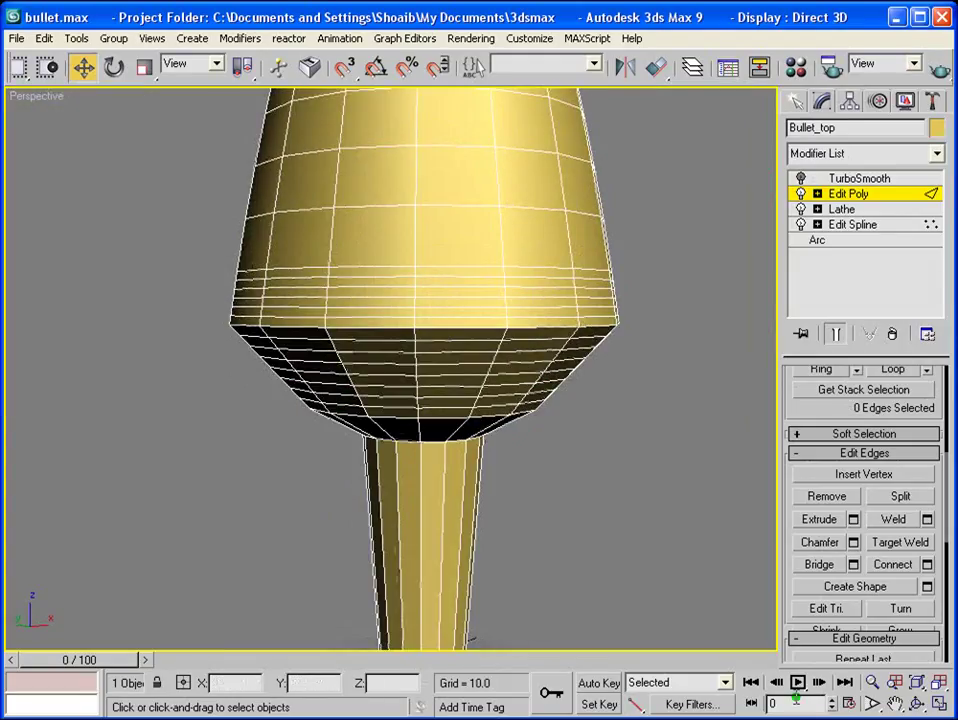
# Activate the Edge sub-object level of Bullet_top's Edit Poly modifier for working on the rim
pyautogui.click(843, 259)
pyautogui.click(817, 194)
pyautogui.click(851, 225)
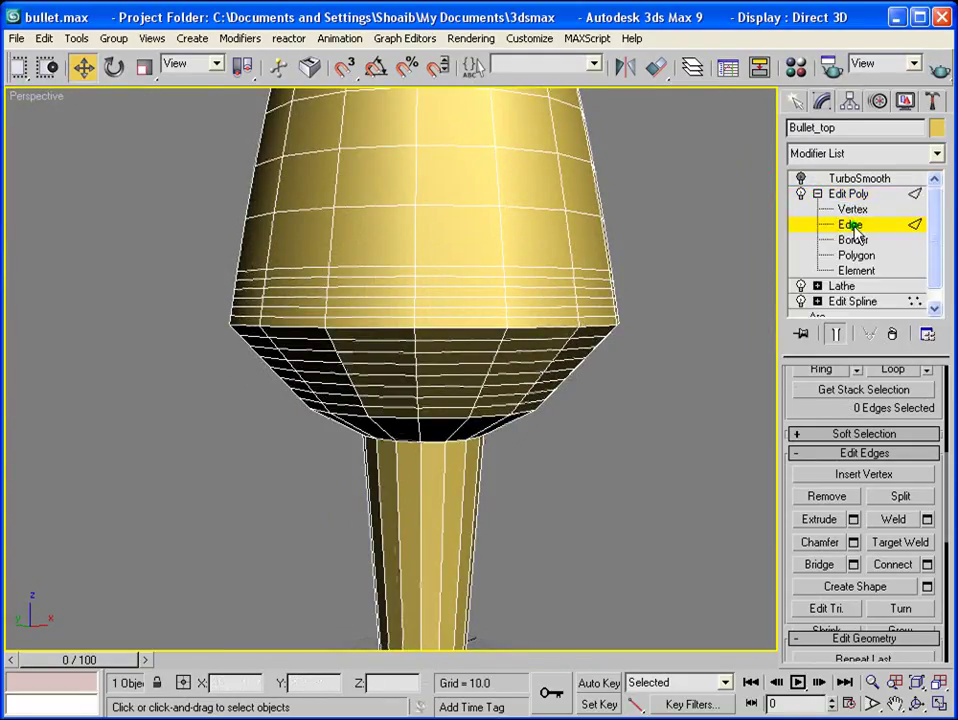
pyautogui.moveTo(786, 412); pyautogui.dragTo(838, 698)
pyautogui.click(873, 683)
pyautogui.moveTo(492, 396); pyautogui.dragTo(498, 316)
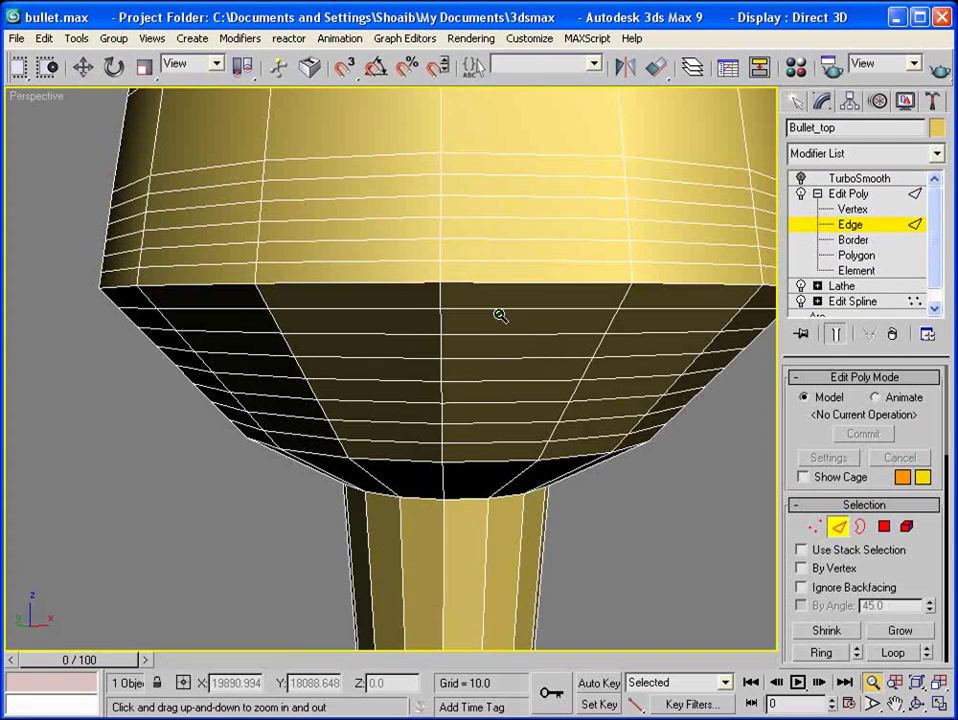
pyautogui.moveTo(498, 316); pyautogui.dragTo(467, 335, button='middle')
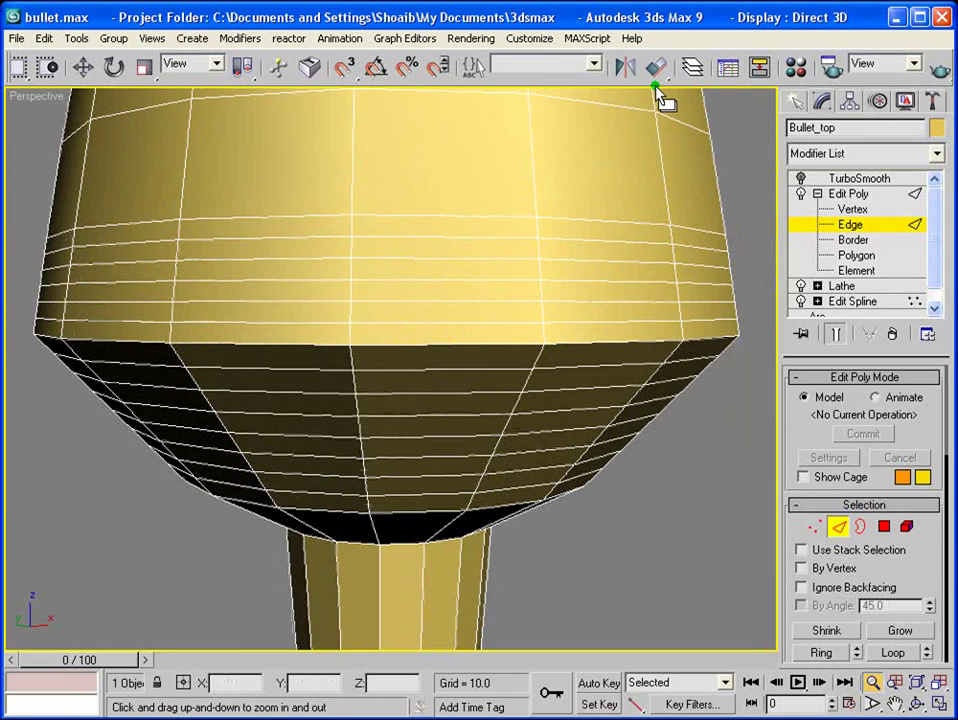
pyautogui.rightClick(117, 303)
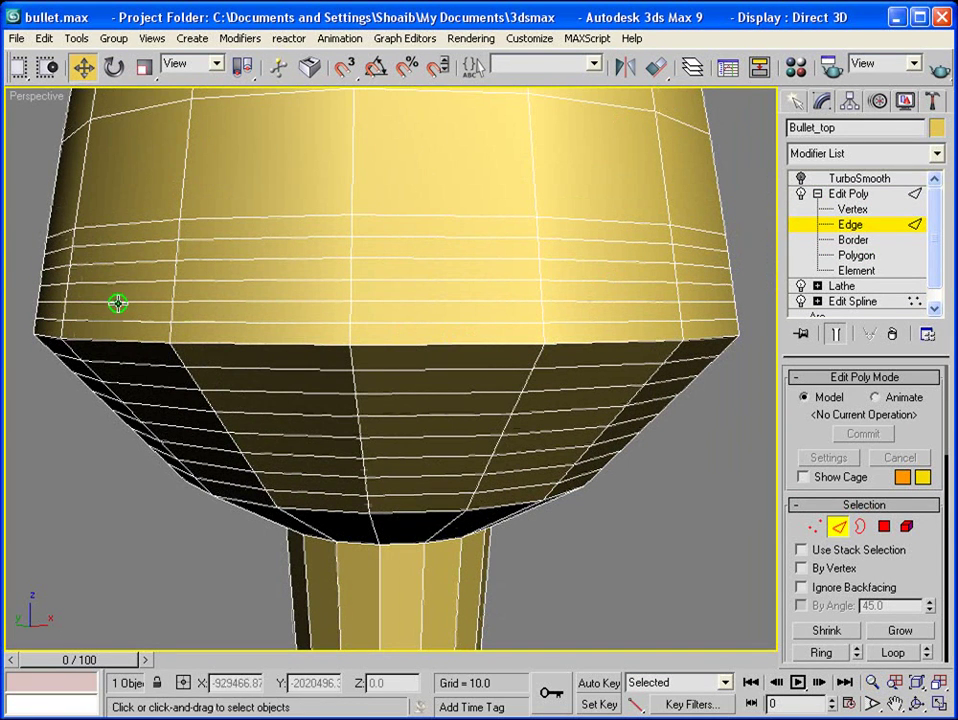
# Try selecting the visible edges of the widest rim one by one, then clear the selection
pyautogui.click(386, 347)
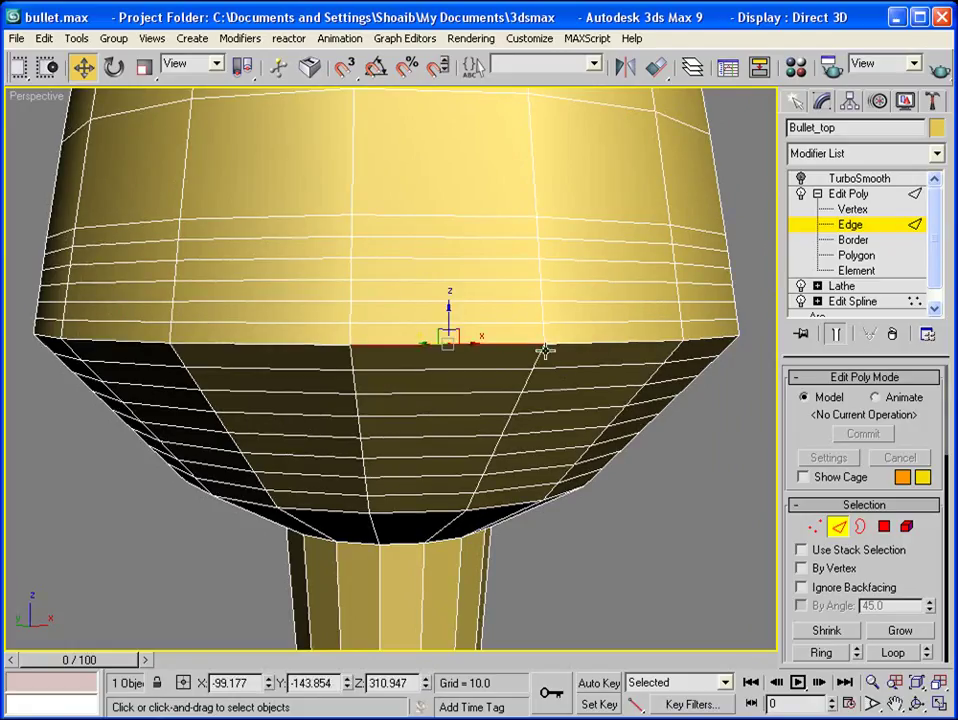
pyautogui.keyDown('ctrl'); pyautogui.click(605, 344); pyautogui.keyUp('ctrl')
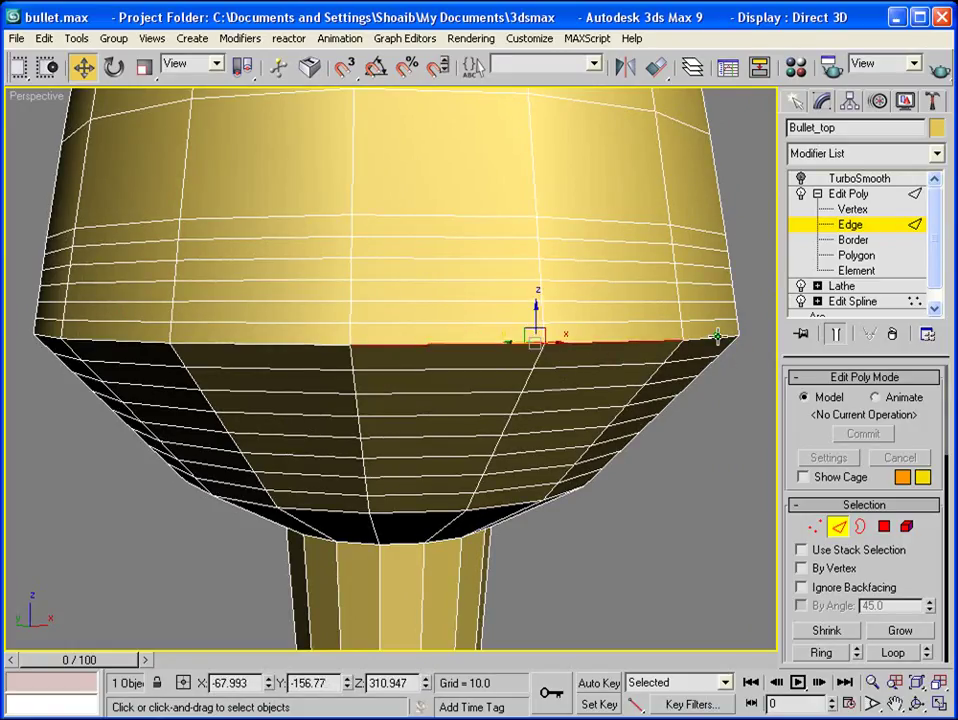
pyautogui.keyDown('alt'); pyautogui.click(425, 350); pyautogui.keyUp('alt')
pyautogui.keyDown('ctrl'); pyautogui.click(293, 349); pyautogui.keyUp('ctrl')
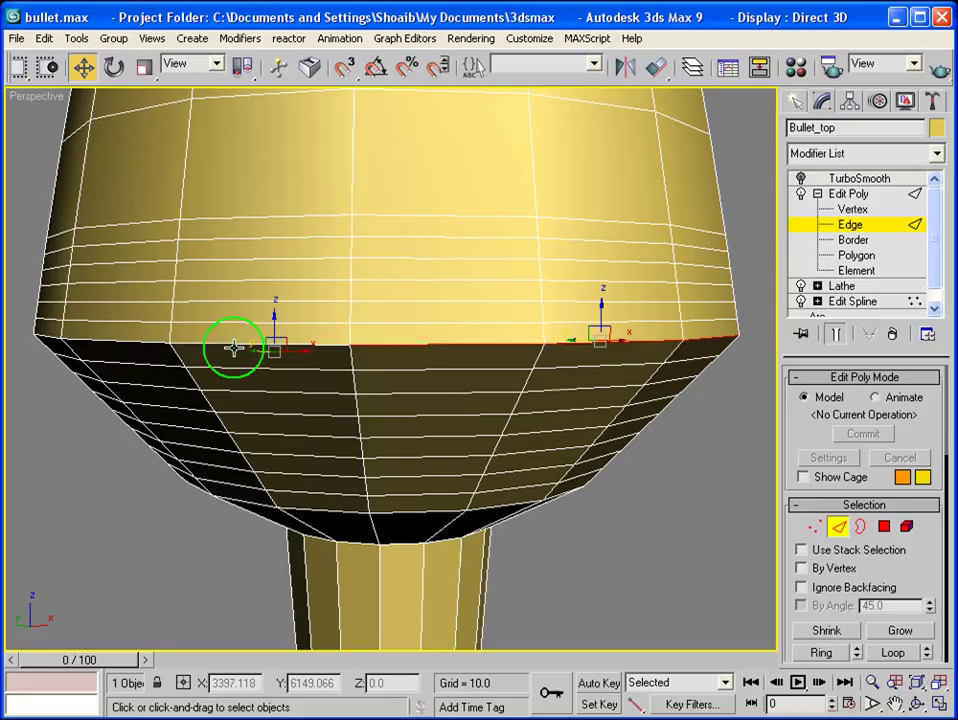
pyautogui.keyDown('ctrl'); pyautogui.click(140, 345); pyautogui.keyUp('ctrl')
pyautogui.keyDown('ctrl'); pyautogui.click(259, 347); pyautogui.keyUp('ctrl')
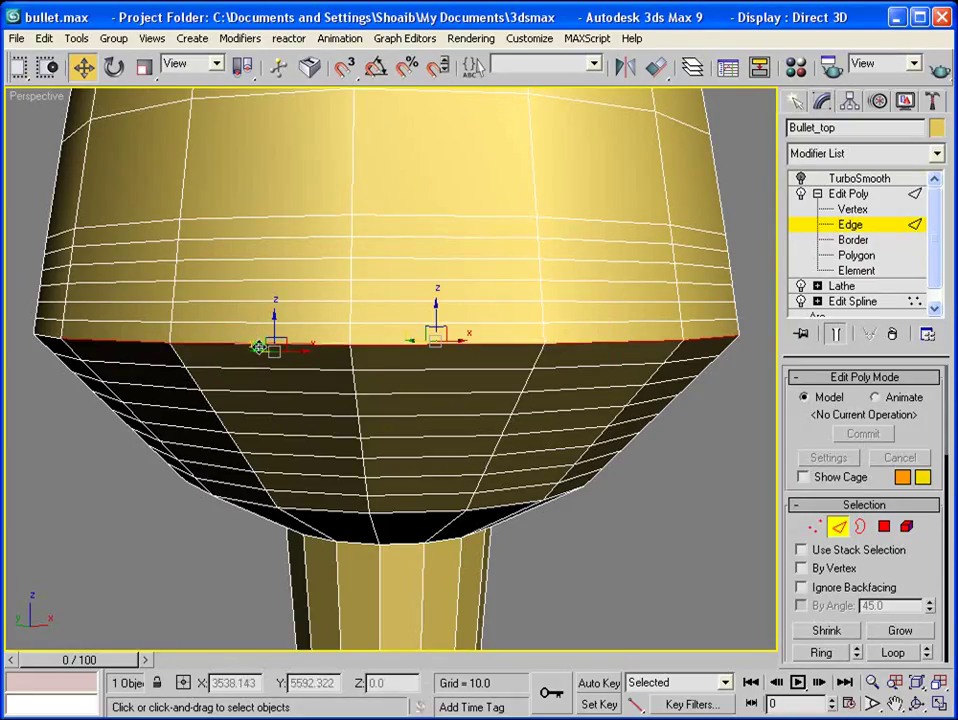
pyautogui.click(632, 520)
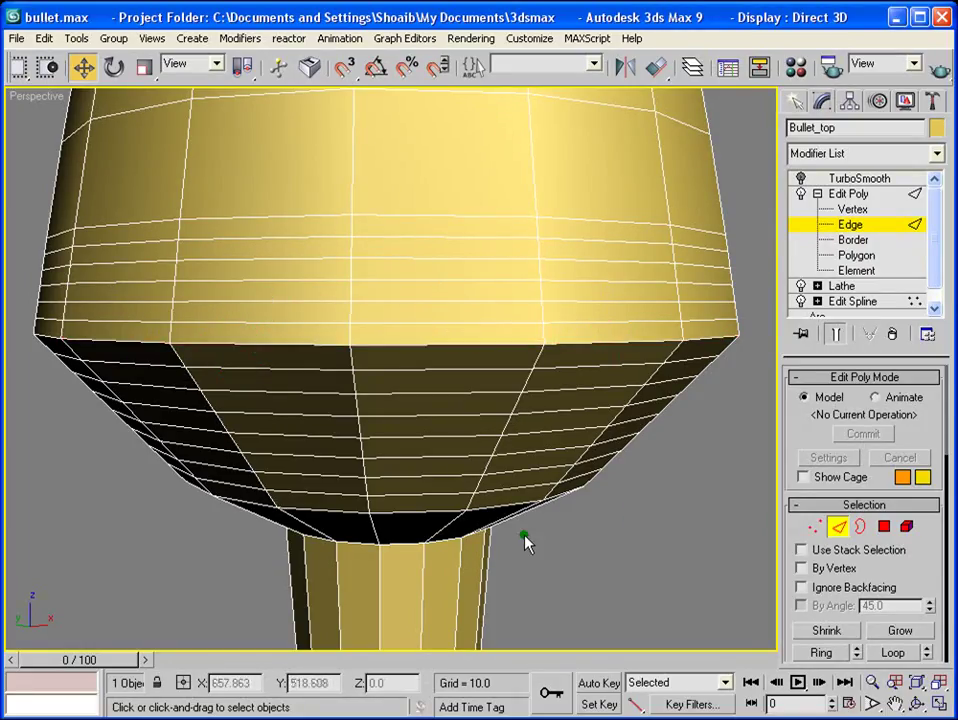
# Select the whole edge loop around the widest rim from a single edge and inspect it from several angles
pyautogui.click(393, 347)
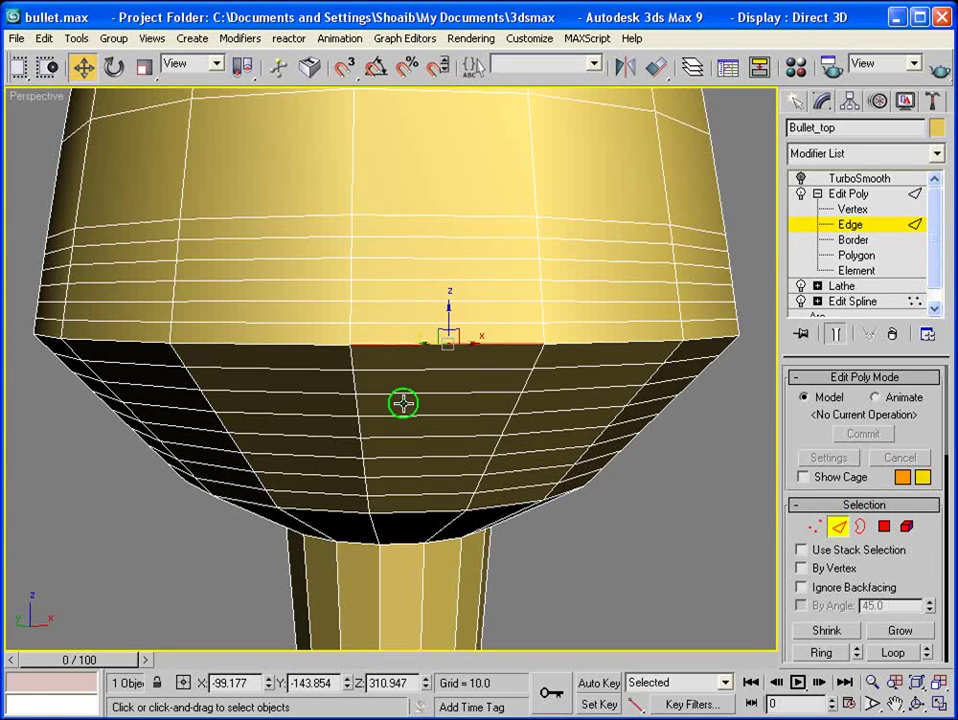
pyautogui.scroll(-3, 913, 586)
pyautogui.click(893, 567)
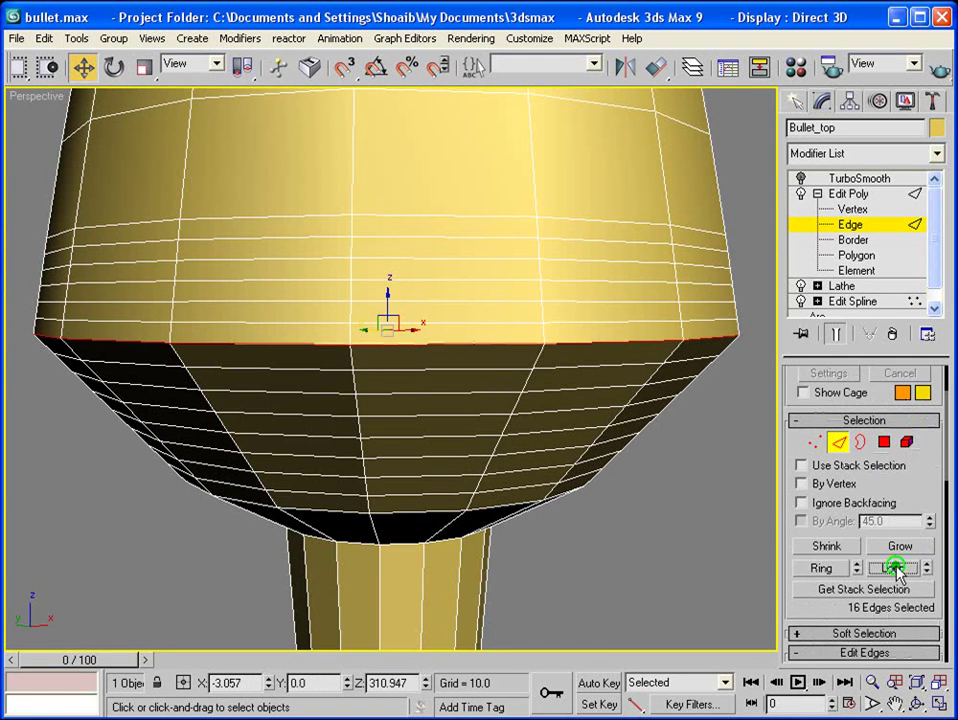
pyautogui.keyDown('alt'); pyautogui.moveTo(262, 343); pyautogui.dragTo(227, 342, button='middle'); pyautogui.keyUp('alt')
pyautogui.press('z')
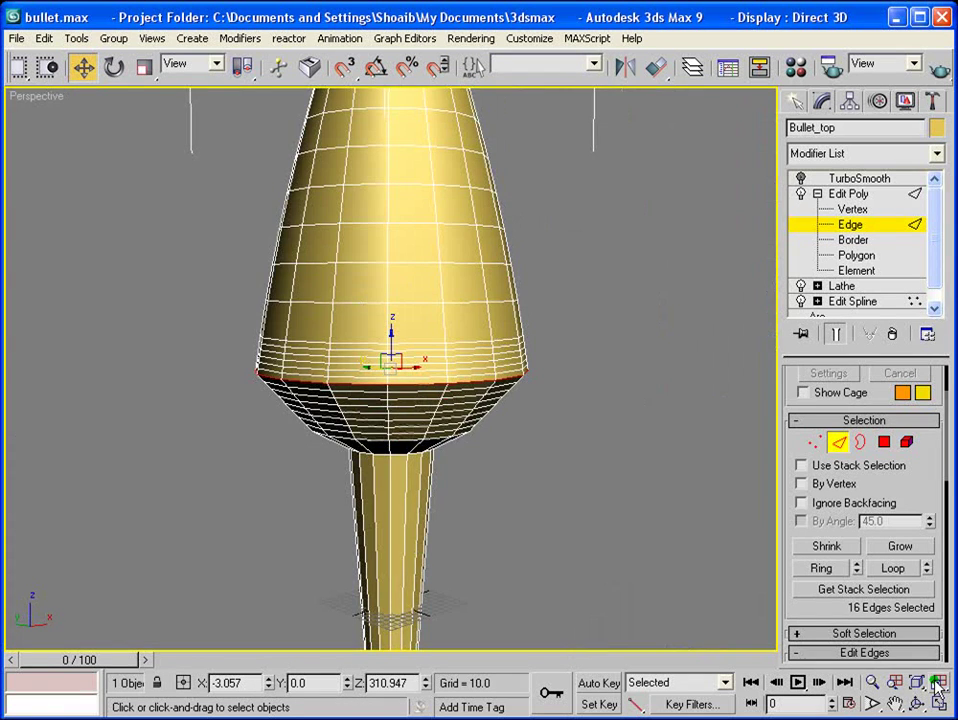
pyautogui.keyDown('alt'); pyautogui.moveTo(600, 478); pyautogui.dragTo(521, 450, button='middle'); pyautogui.keyUp('alt')
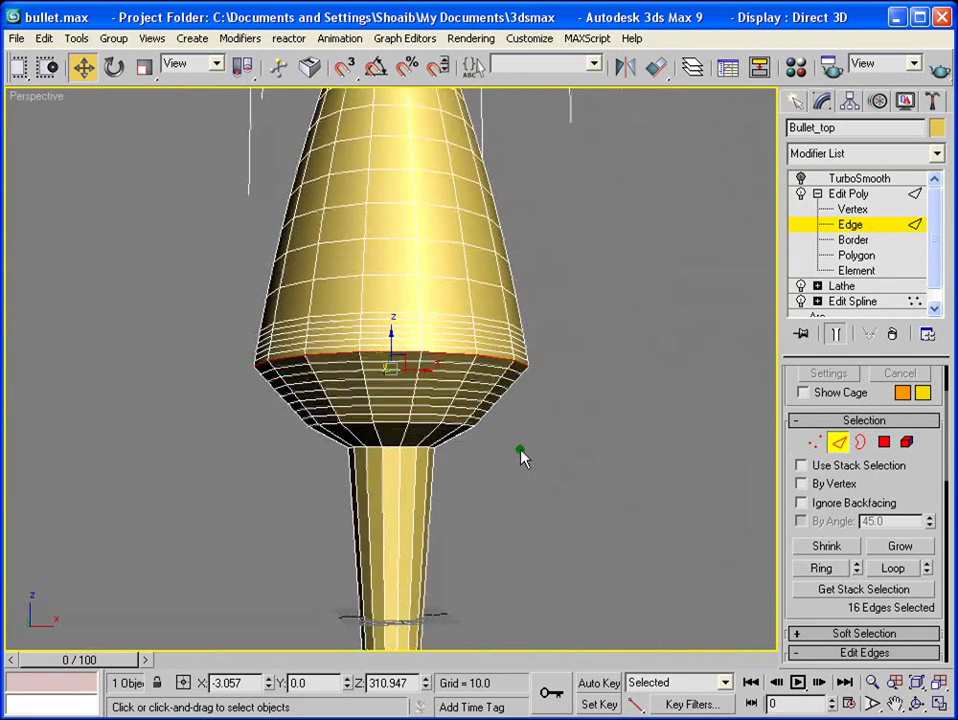
pyautogui.scroll(5, 582, 421)
pyautogui.keyDown('alt'); pyautogui.moveTo(590, 408); pyautogui.dragTo(550, 406, button='middle'); pyautogui.keyUp('alt')
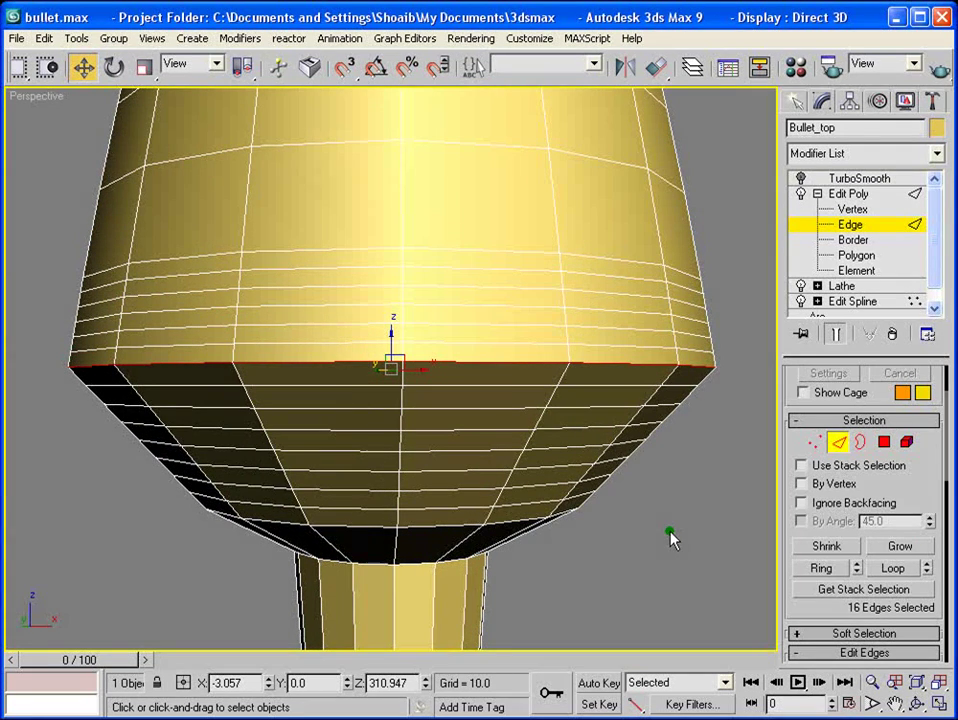
# Try expanding a single rim edge into an edge ring, then clear the selection
pyautogui.click(483, 374)
pyautogui.click(483, 365)
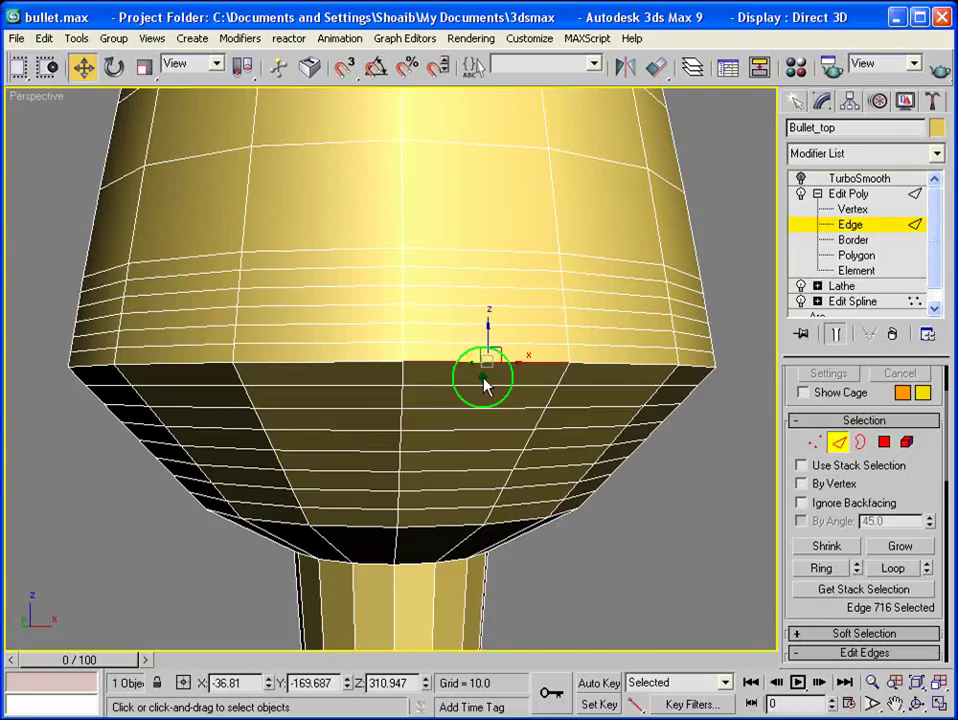
pyautogui.click(823, 570)
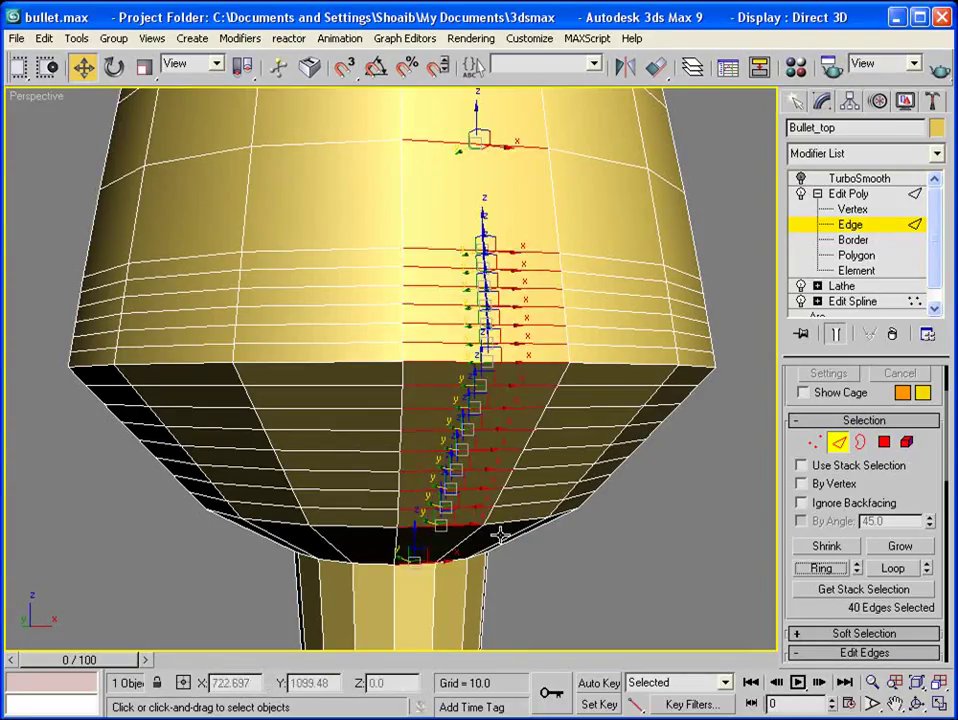
pyautogui.click(733, 598)
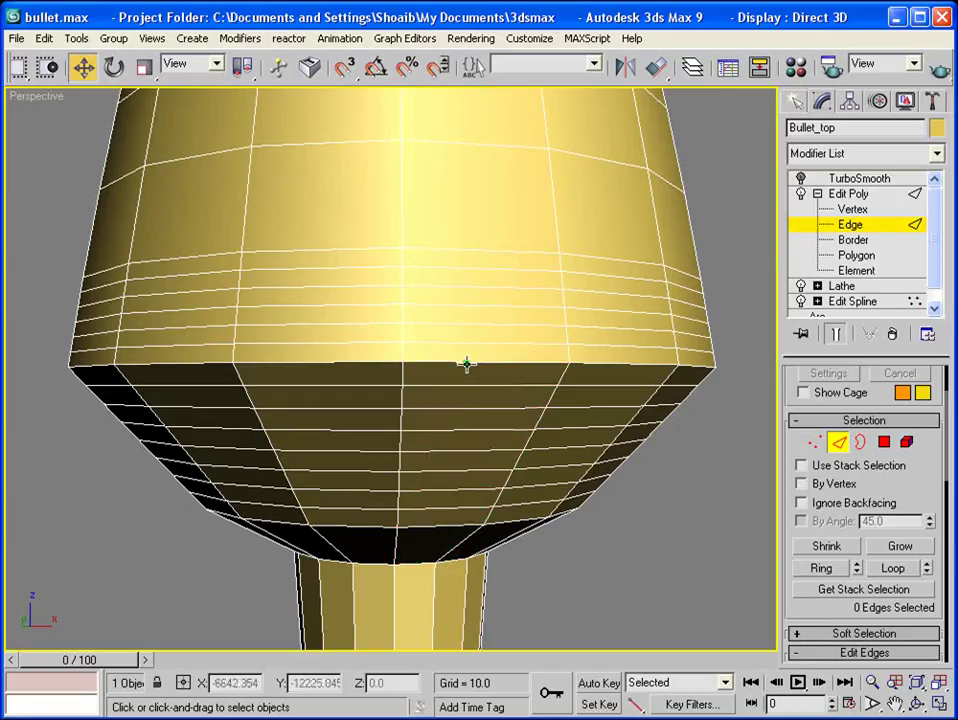
# Select the full edge loop around the widest rim and apply a chamfer of 1.0 to it
pyautogui.click(466, 364)
pyautogui.click(895, 568)
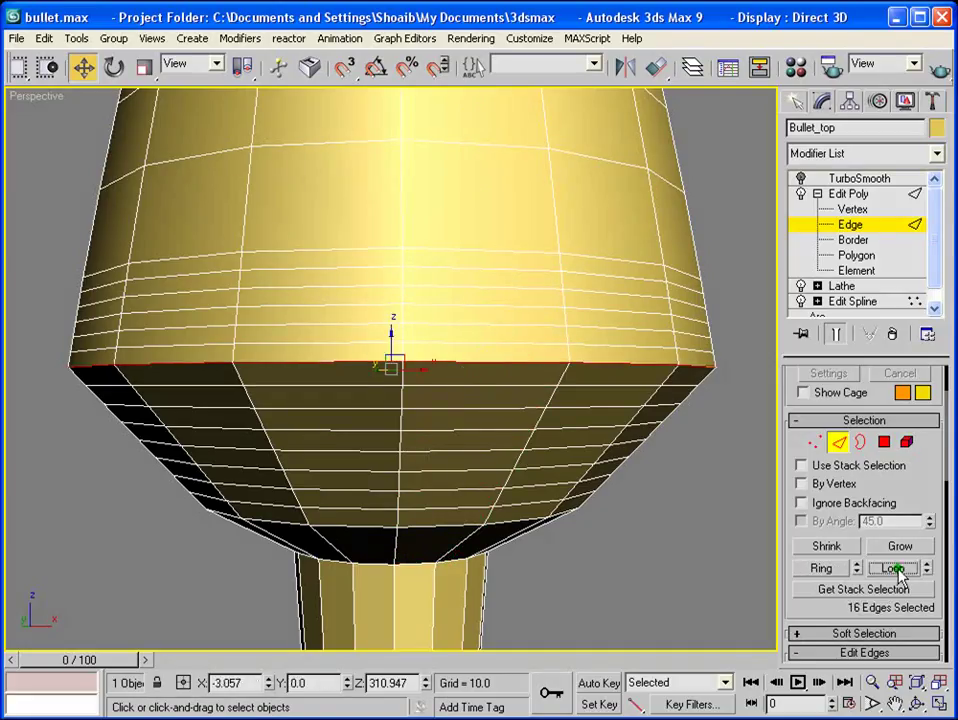
pyautogui.scroll(5, 624, 468)
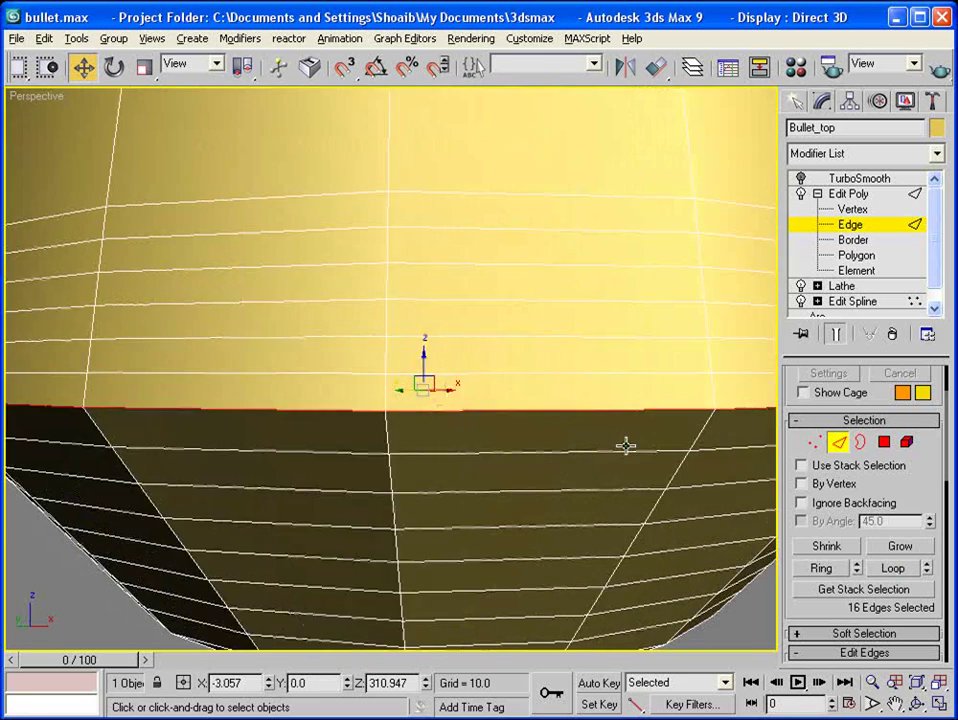
pyautogui.scroll(-2, 609, 400)
pyautogui.moveTo(806, 614); pyautogui.dragTo(868, 336)
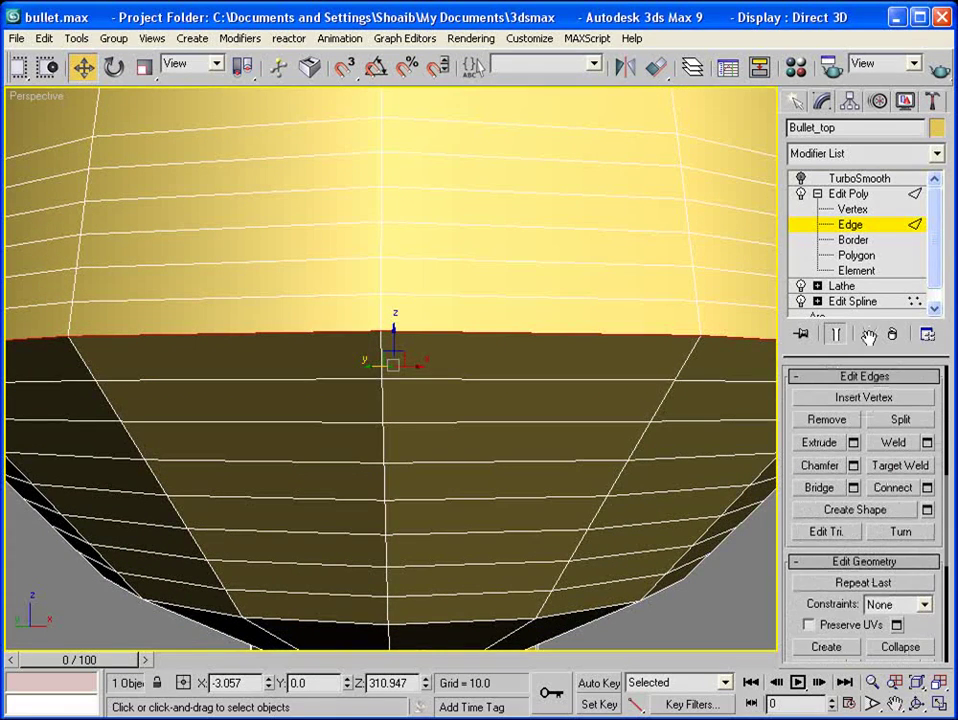
pyautogui.click(853, 465)
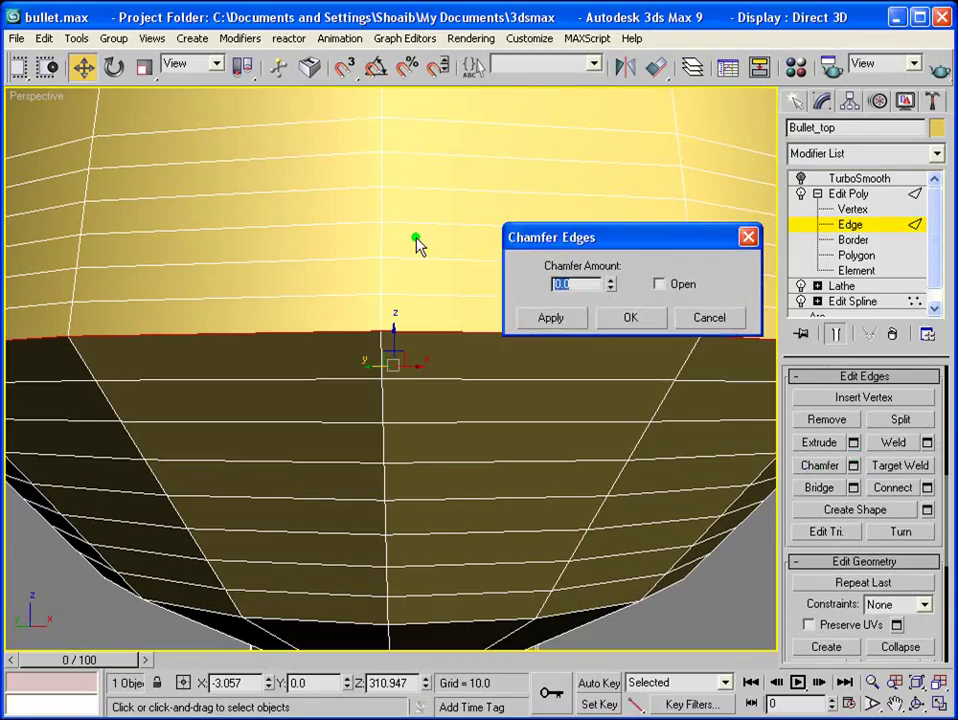
pyautogui.write('1')
pyautogui.press('Return')
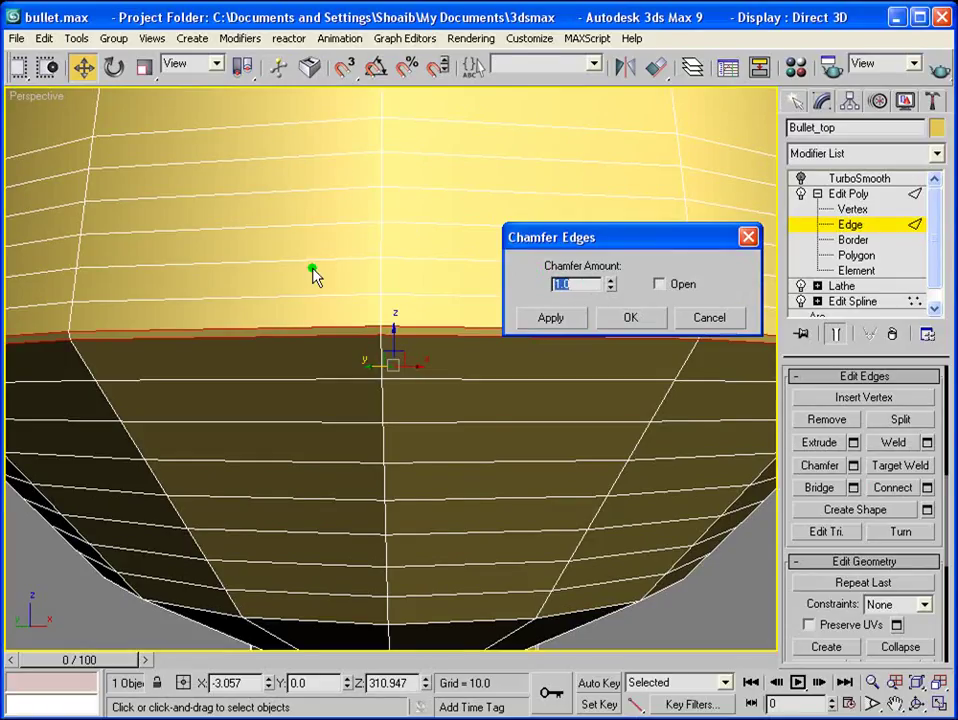
pyautogui.moveTo(310, 282); pyautogui.dragTo(306, 286, button='middle')
pyautogui.scroll(4, 307, 286)
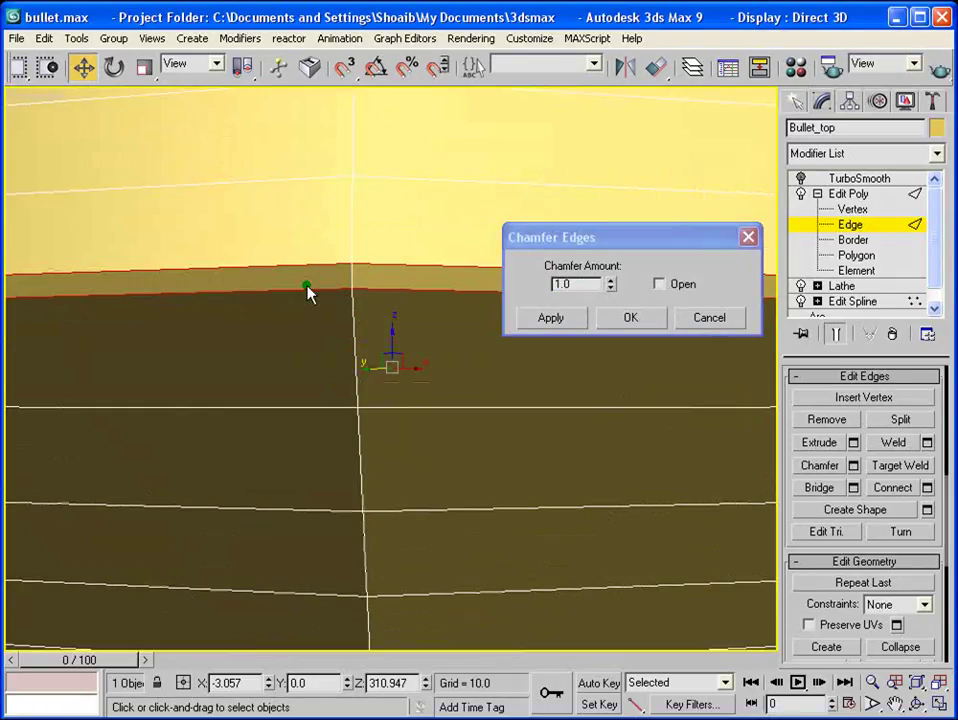
pyautogui.click(563, 317)
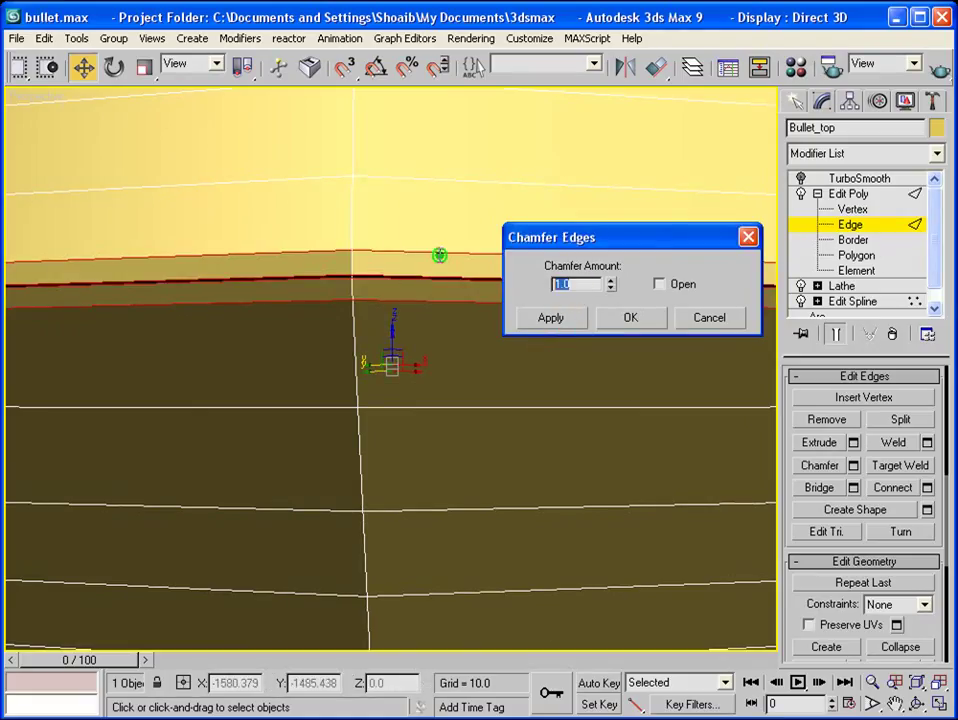
# Chamfer the resulting rim edges a second time with an amount of 0.5
pyautogui.write('.5')
pyautogui.press('Return')
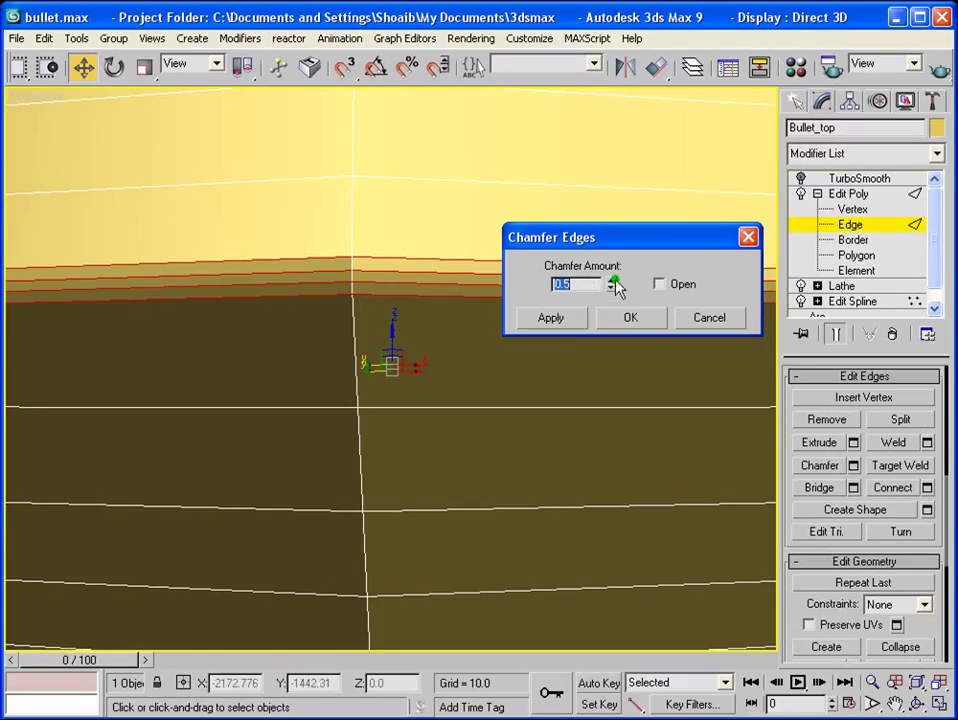
pyautogui.moveTo(612, 285); pyautogui.dragTo(594, 413)
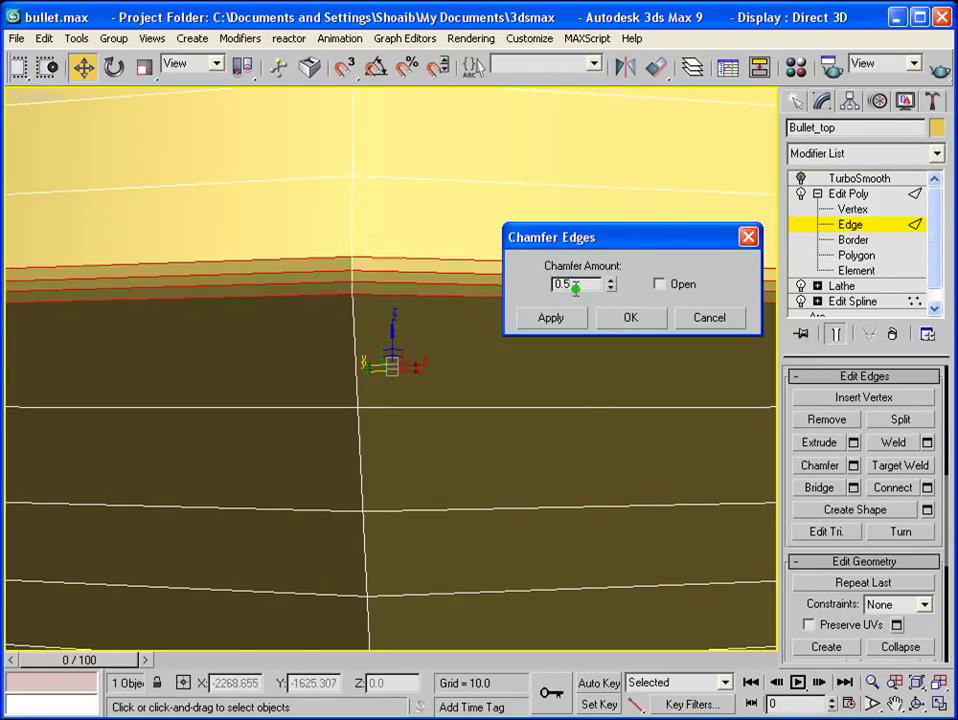
pyautogui.click(631, 318)
# Turn TurboSmooth back on for Bullet_top, then render the Perspective view to check the chamfered rim and close the image
pyautogui.scroll(-5, 517, 363)
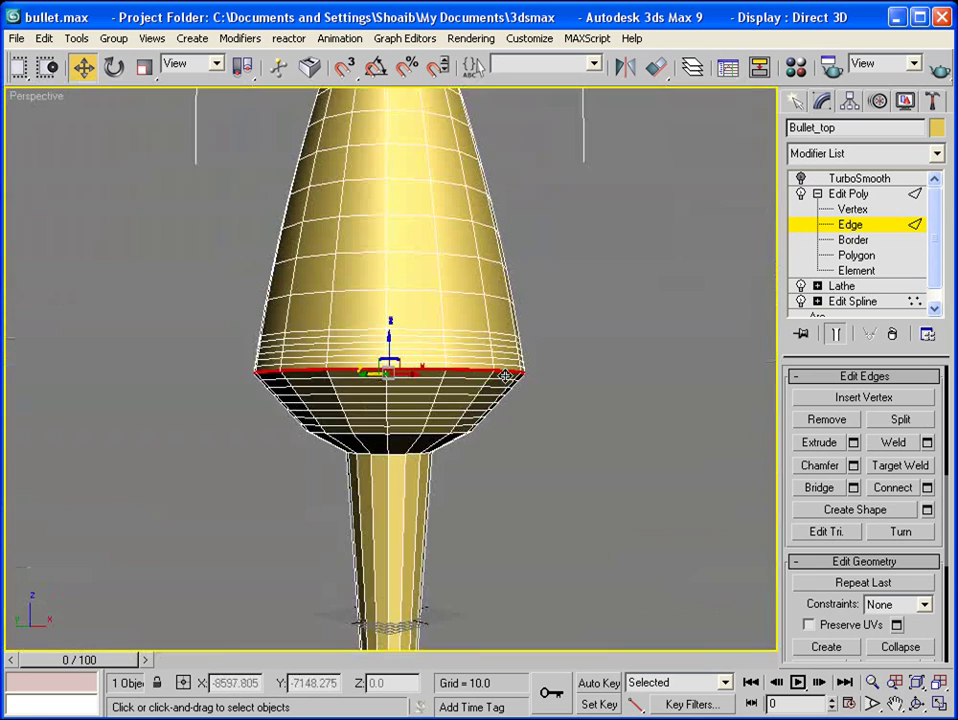
pyautogui.moveTo(502, 375); pyautogui.dragTo(527, 397, button='middle')
pyautogui.click(828, 178)
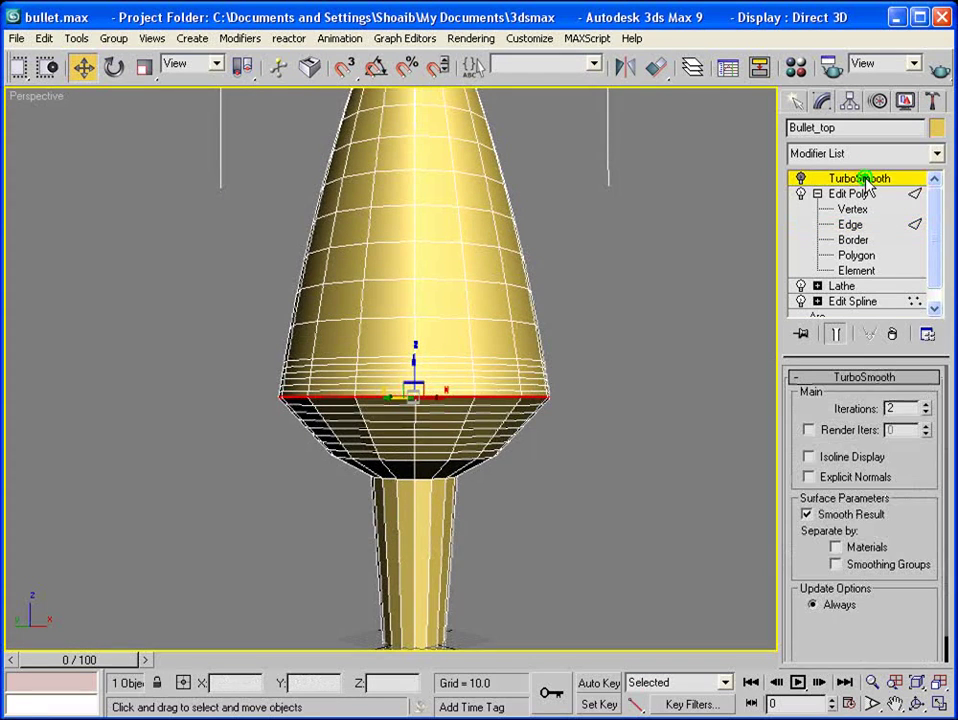
pyautogui.click(801, 179)
pyautogui.scroll(3, 498, 308)
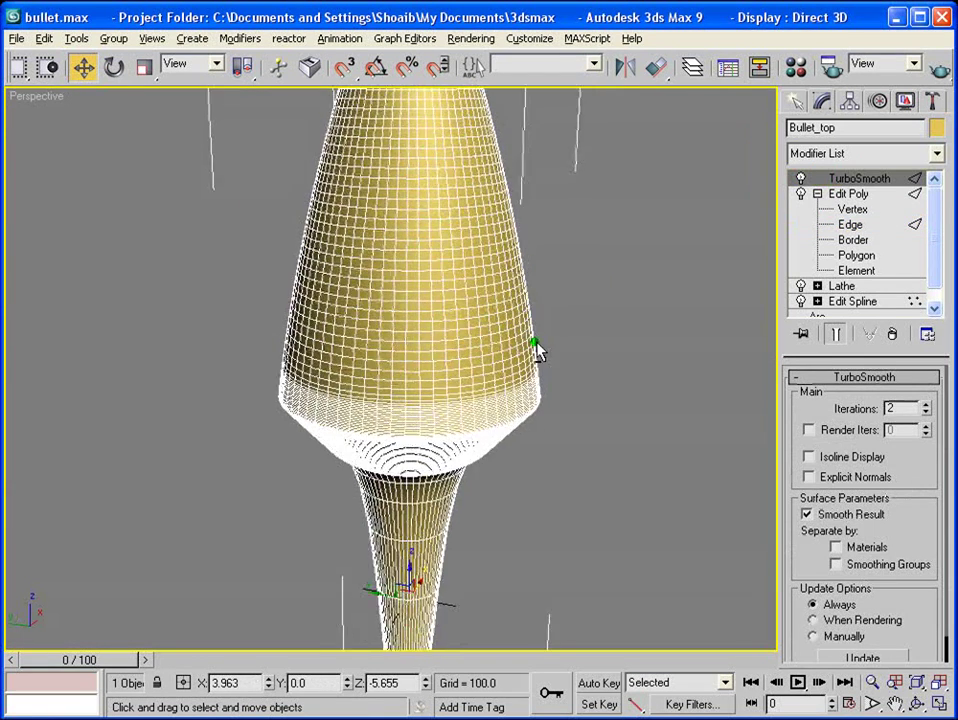
pyautogui.click(944, 70)
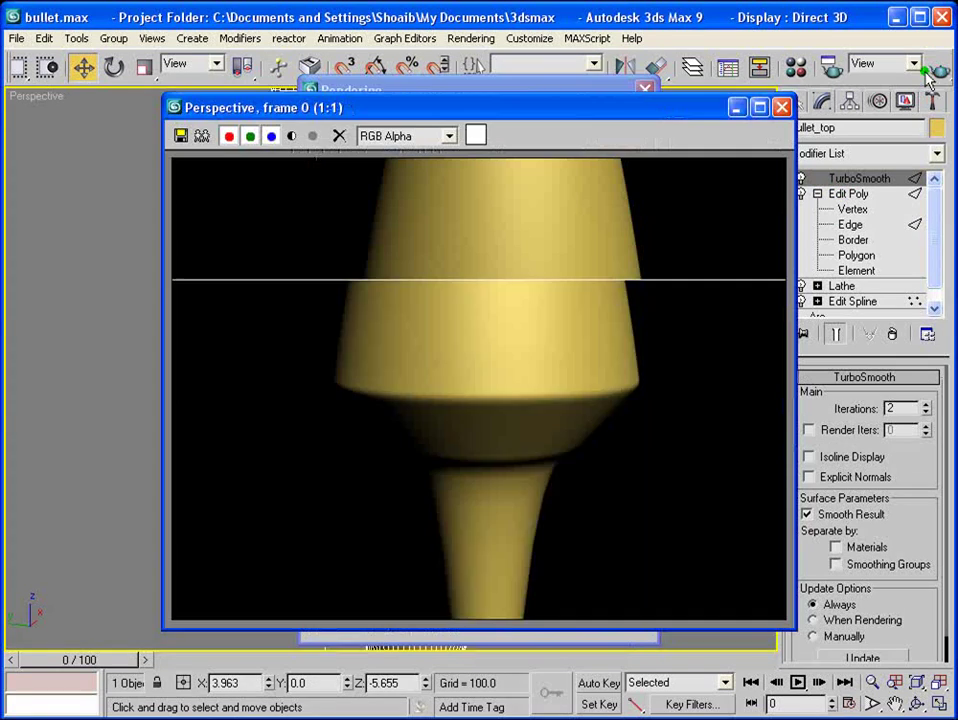
pyautogui.click(782, 107)
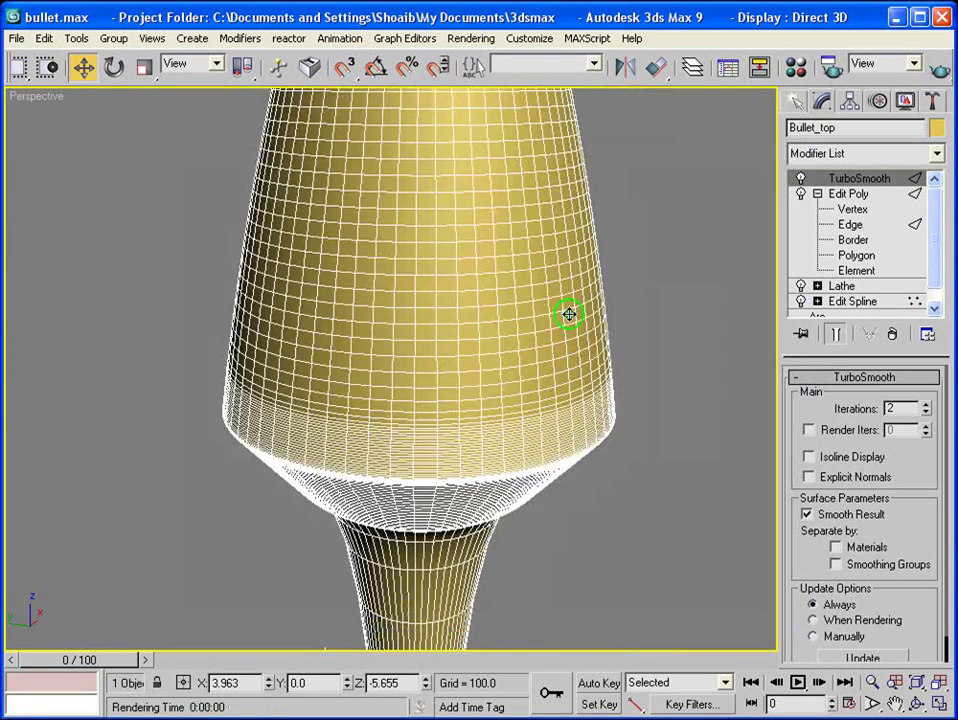
# Render the Perspective view again with the rim seen from below to inspect its sharpness, and close the image
pyautogui.keyDown('alt'); pyautogui.moveTo(564, 322); pyautogui.dragTo(525, 272, button='middle'); pyautogui.keyUp('alt')
pyautogui.click(941, 70)
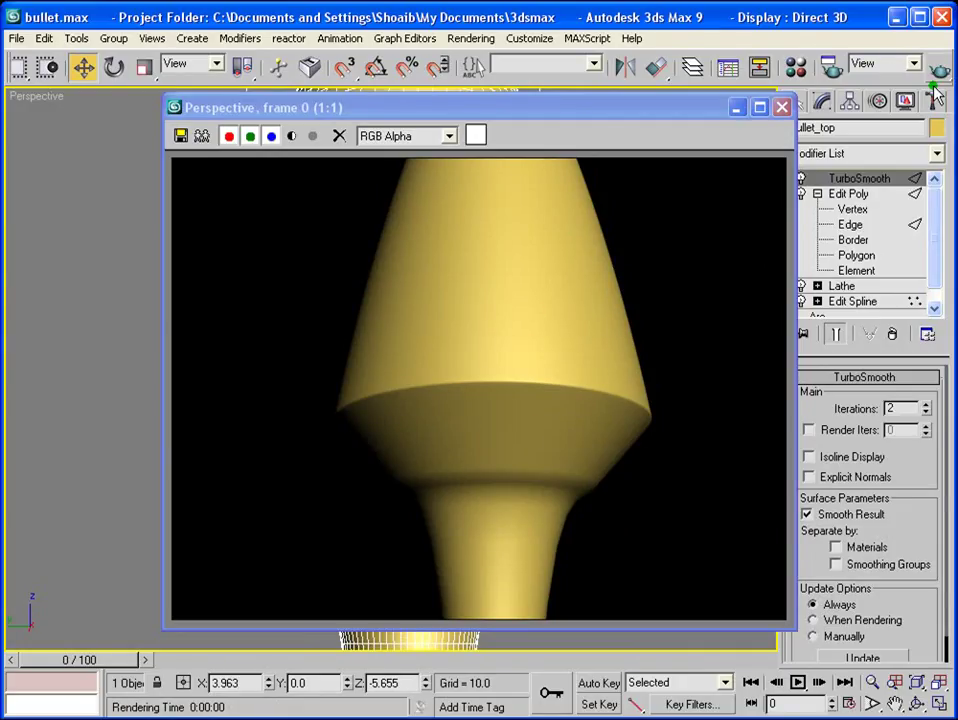
pyautogui.click(782, 107)
pyautogui.scroll(-4, 547, 298)
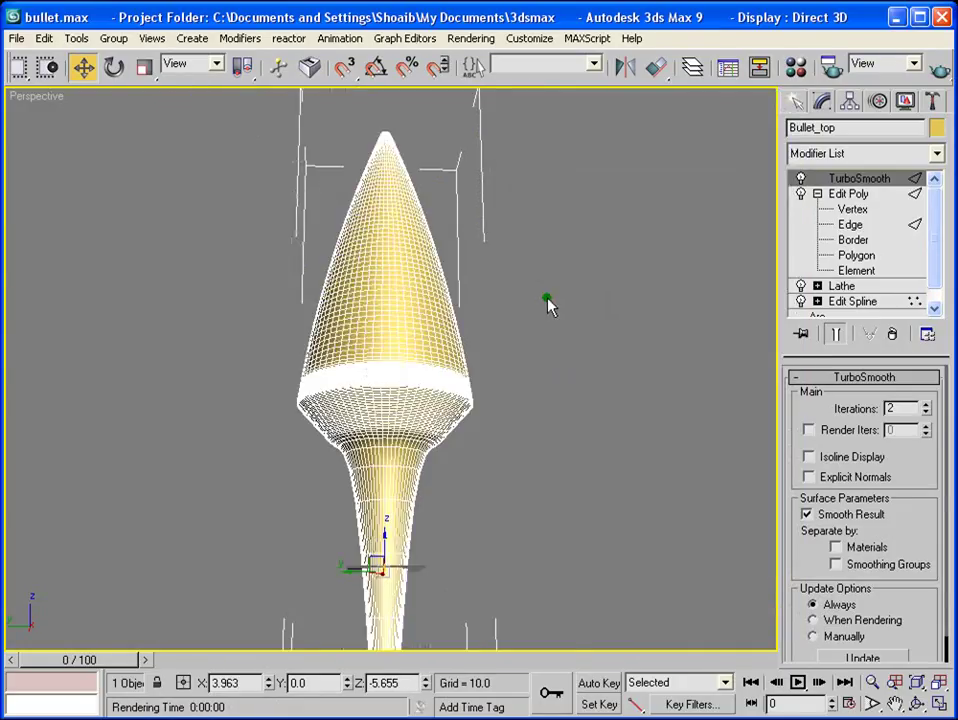
pyautogui.moveTo(549, 304)
pyautogui.keyDown('alt'); pyautogui.mouseDown(button='middle')
pyautogui.moveTo(543, 366)
pyautogui.moveTo(549, 323)
pyautogui.mouseUp(button='middle'); pyautogui.keyUp('alt')
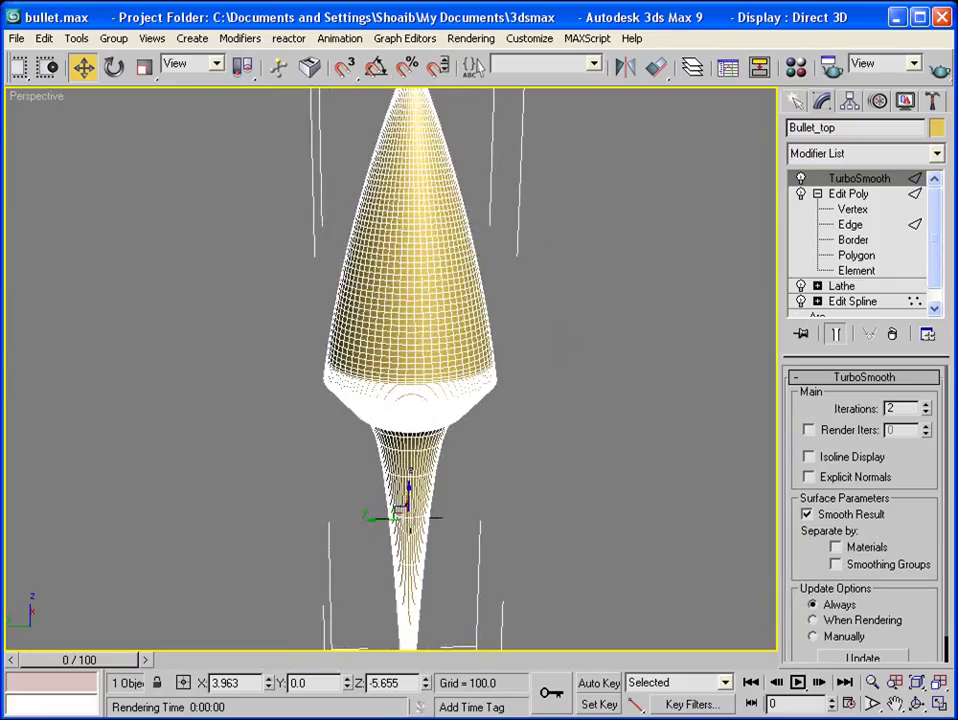
pyautogui.moveTo(654, 176); pyautogui.dragTo(650, 201, button='middle')
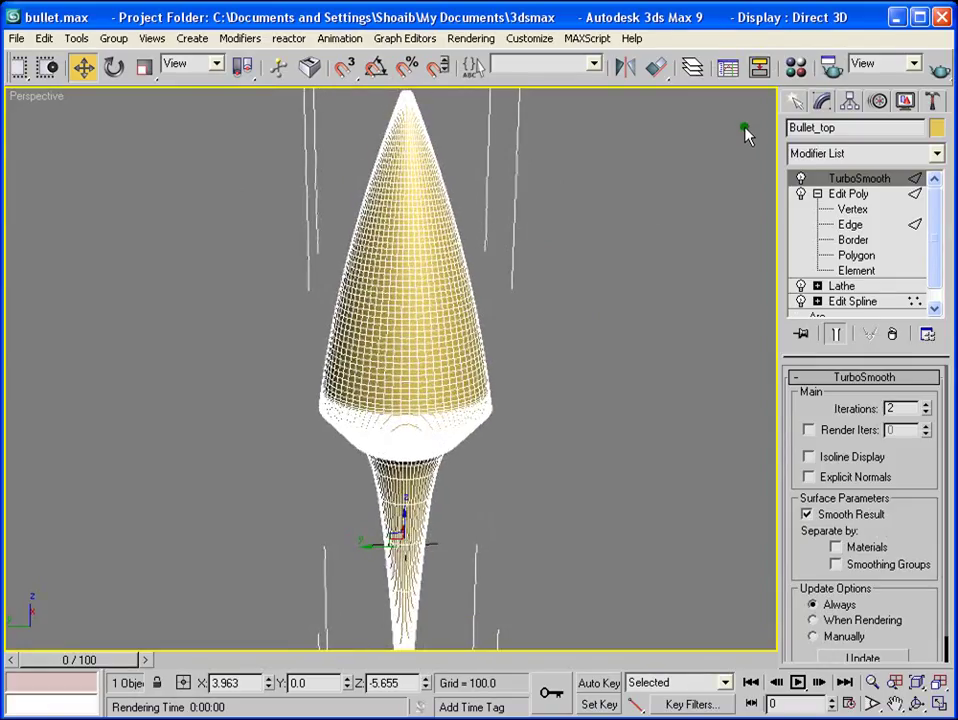
# Switch to Photoshop to study the carved reference image in the 3-mal-7-mm document, and return to 3ds Max
pyautogui.click(795, 101)
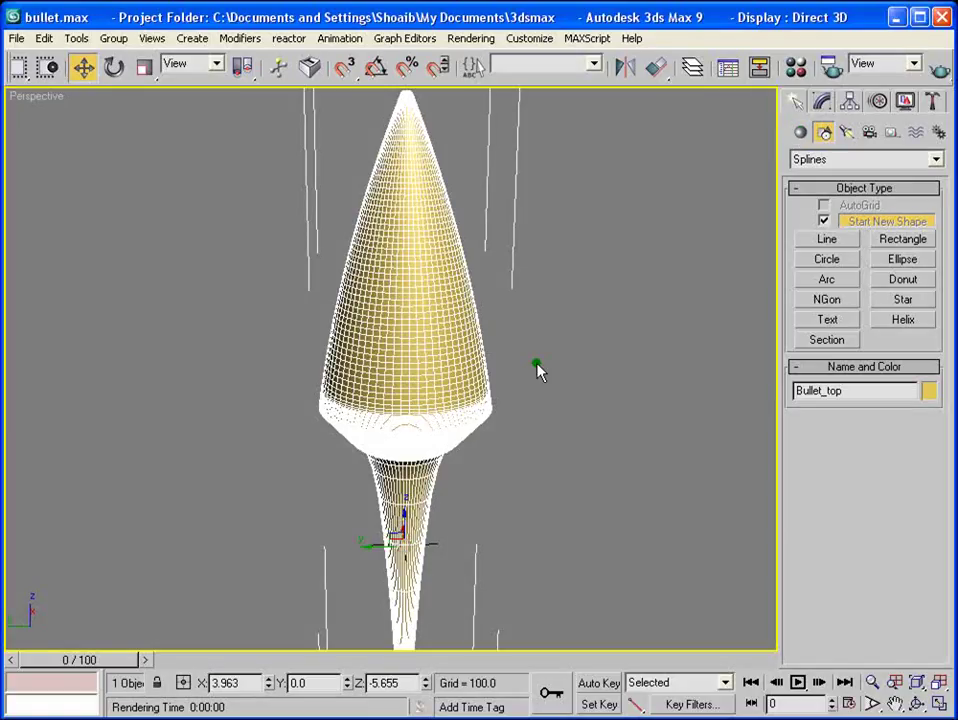
pyautogui.moveTo(516, 354); pyautogui.dragTo(517, 327, button='middle')
pyautogui.keyDown('alt'); pyautogui.moveTo(486, 372); pyautogui.dragTo(517, 293, button='middle'); pyautogui.keyUp('alt')
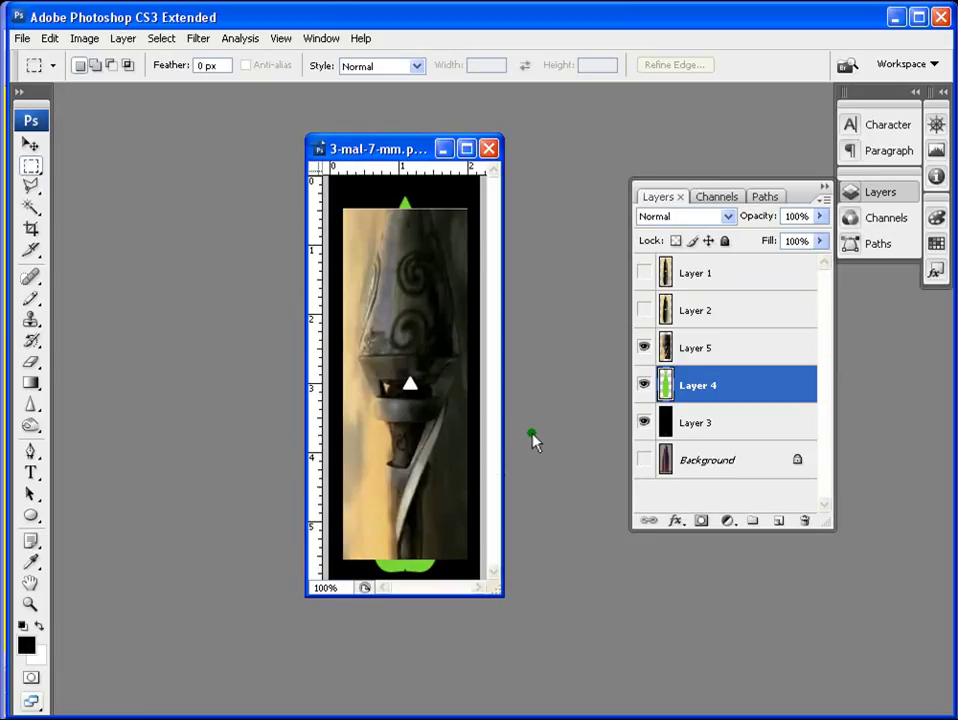
pyautogui.click(889, 19)
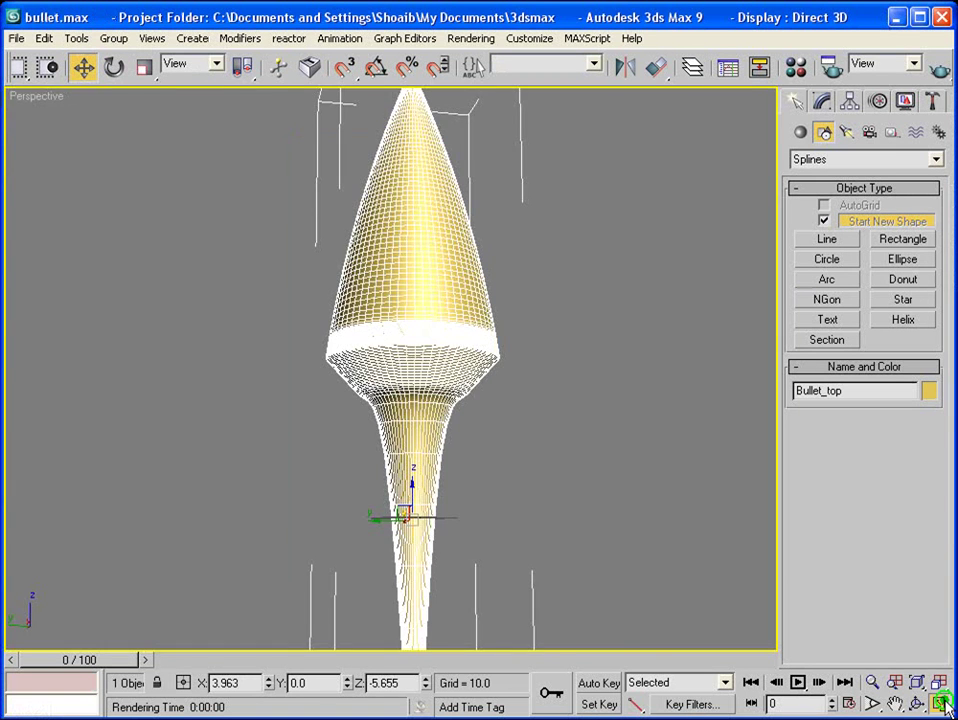
# Restore the four-viewport layout, turn off TurboSmooth on Bullet_top, collapse its Edit Poly sub-levels and deselect the object
pyautogui.click(940, 702)
pyautogui.click(222, 247)
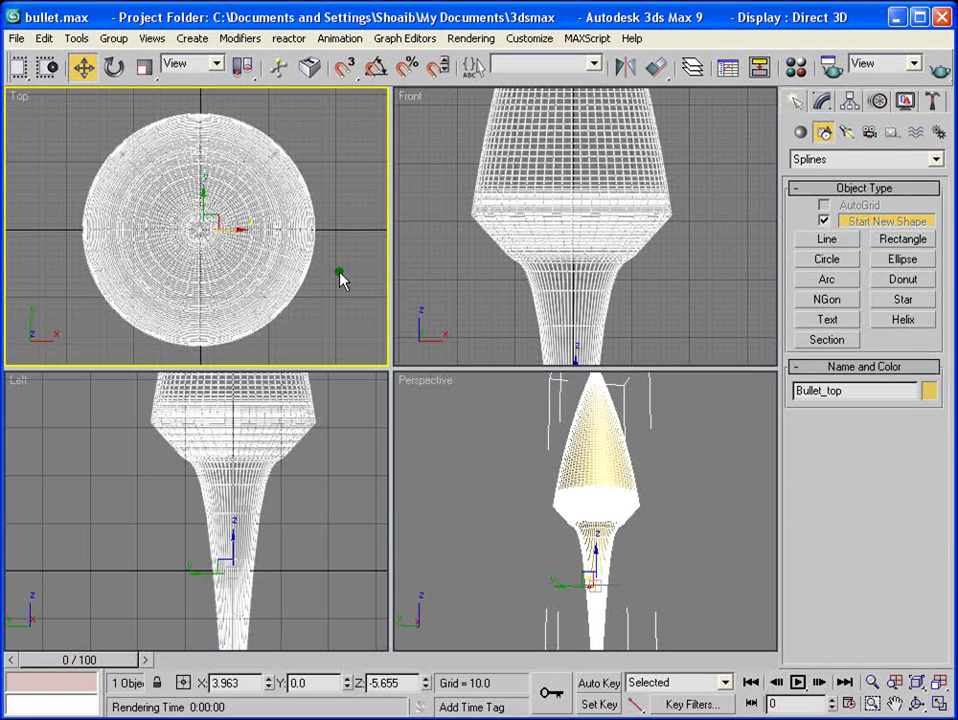
pyautogui.click(836, 104)
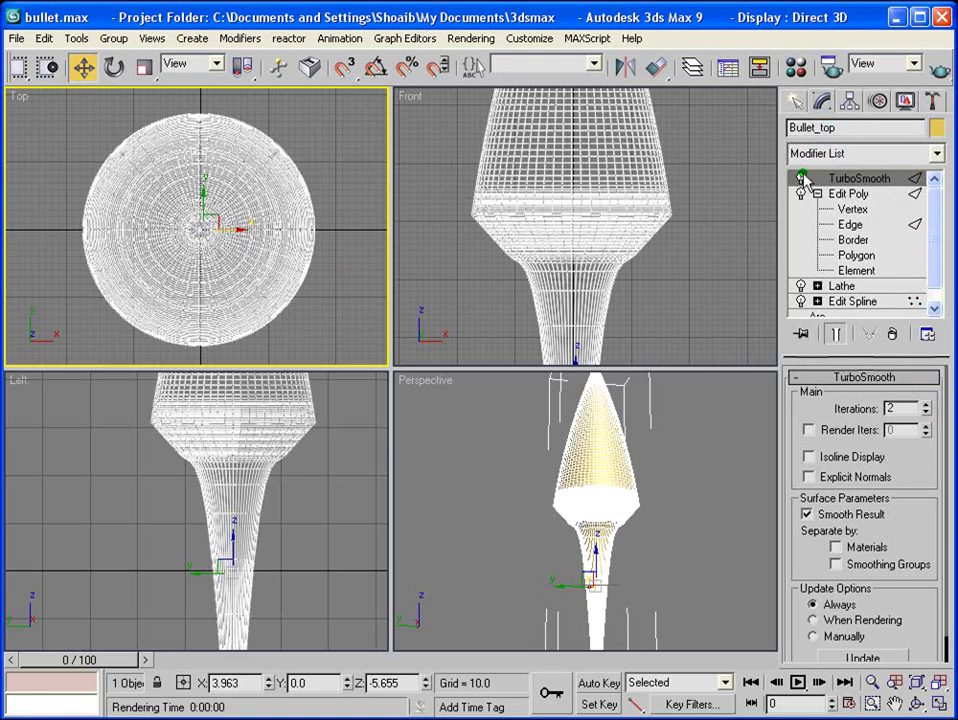
pyautogui.click(800, 178)
pyautogui.click(817, 194)
pyautogui.click(723, 235)
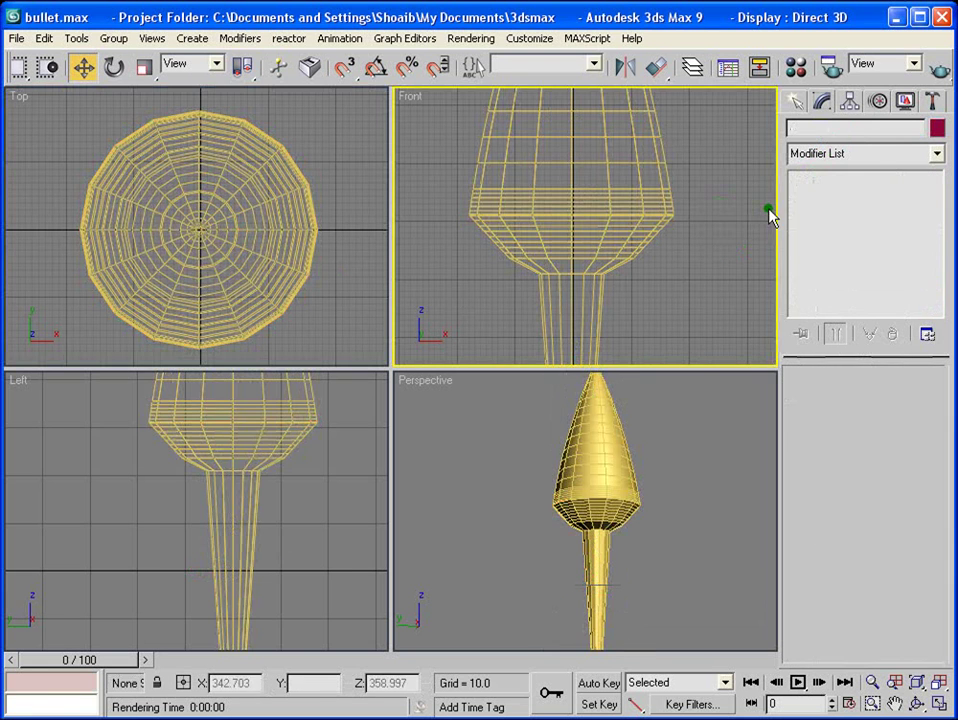
# Create an open Spiral Stair centred on the bullet in the Top view, with a radius of about 168 and an overall rise of about 119
pyautogui.scroll(-2, 316, 185)
pyautogui.scroll(-2, 248, 231)
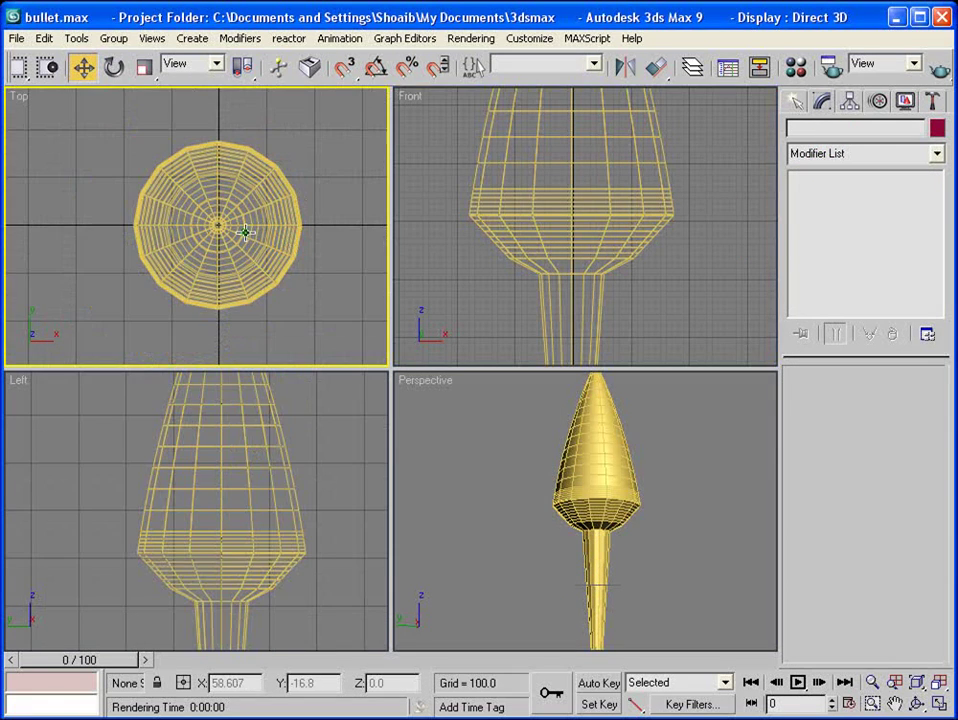
pyautogui.click(803, 98)
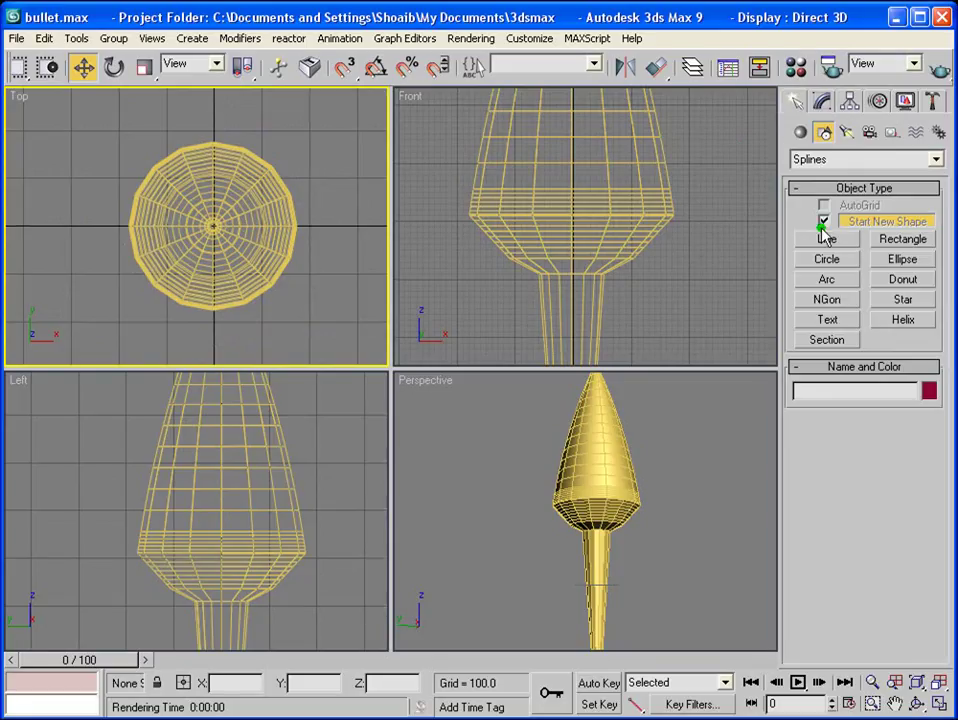
pyautogui.click(801, 134)
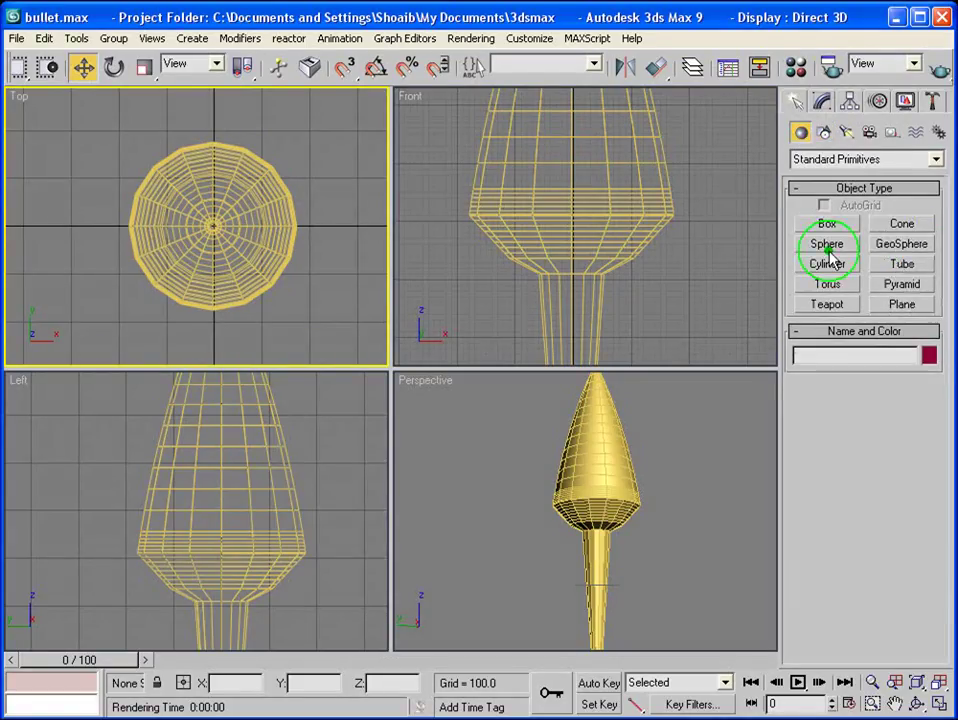
pyautogui.click(936, 161)
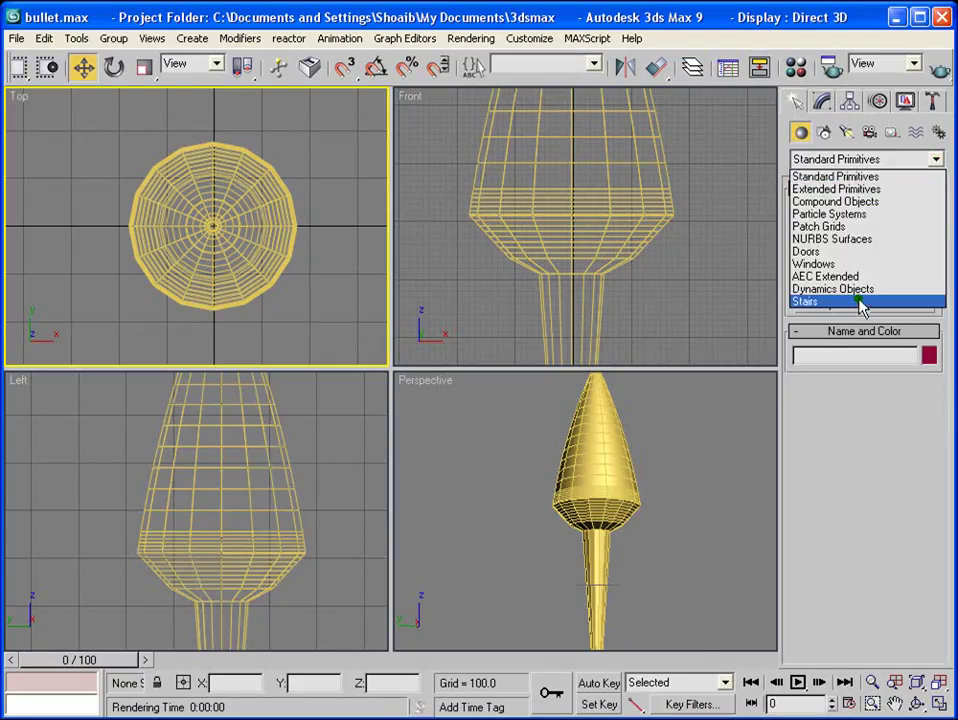
pyautogui.click(858, 301)
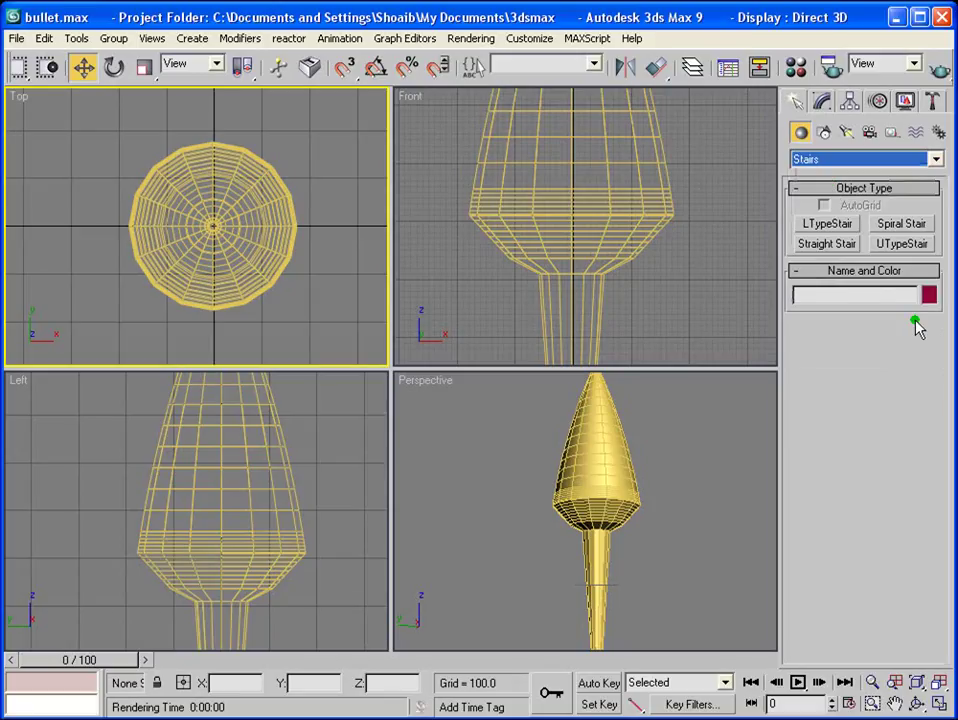
pyautogui.click(899, 225)
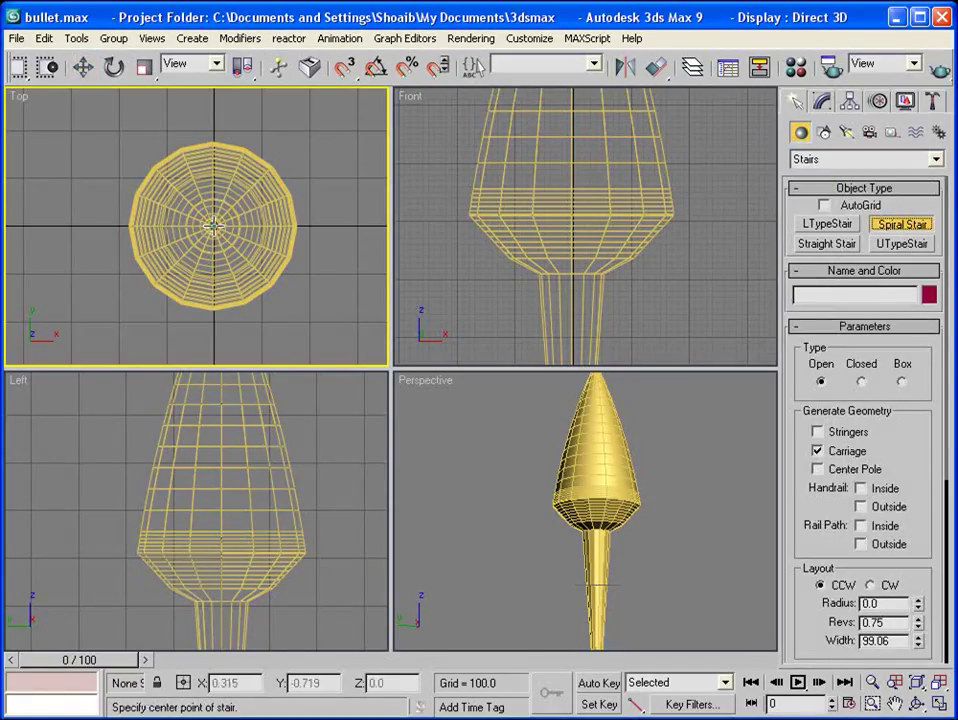
pyautogui.moveTo(211, 228); pyautogui.dragTo(244, 154)
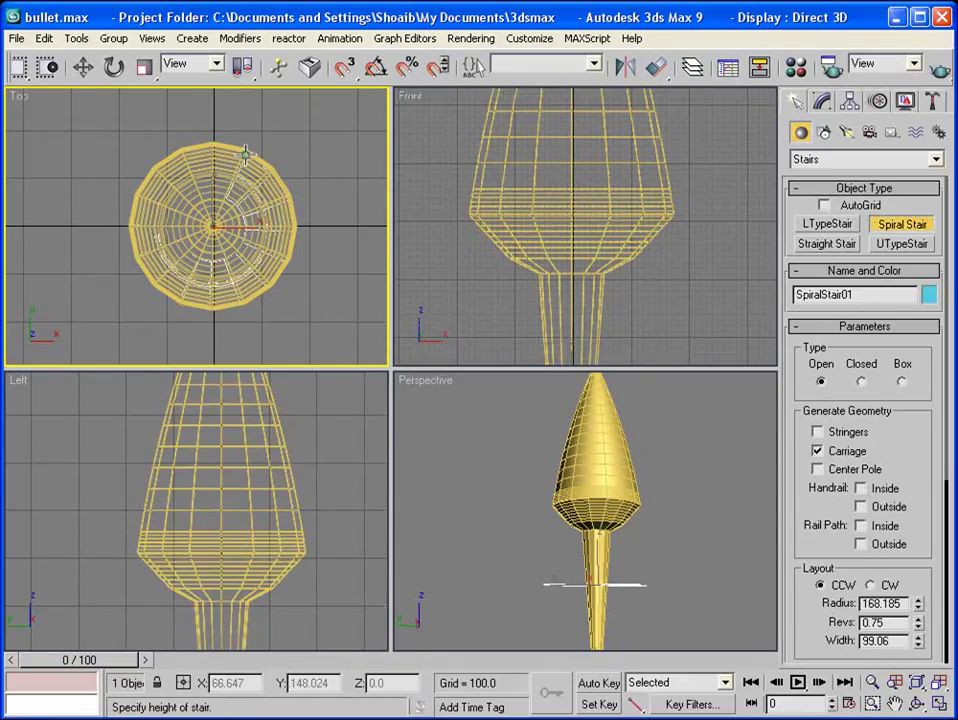
pyautogui.click(274, 96)
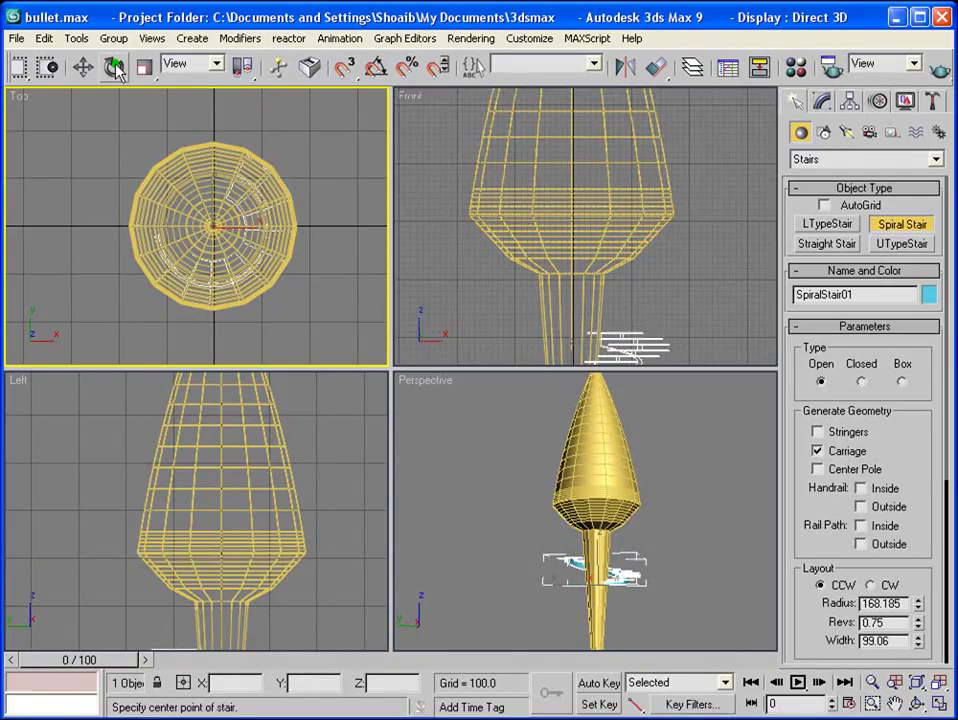
# Move the spiral stair down to the tip of the bullet's stem, at a Z position of about -428
pyautogui.click(83, 66)
pyautogui.moveTo(250, 552); pyautogui.dragTo(263, 443, button='middle')
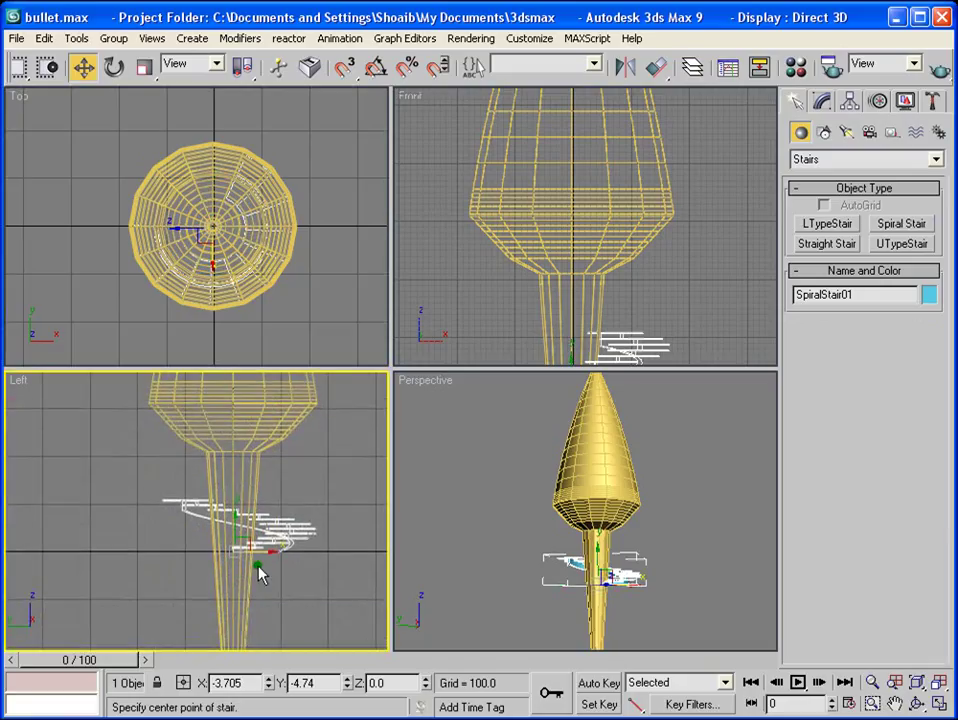
pyautogui.moveTo(257, 566); pyautogui.dragTo(260, 453, button='middle')
pyautogui.scroll(-2, 263, 458)
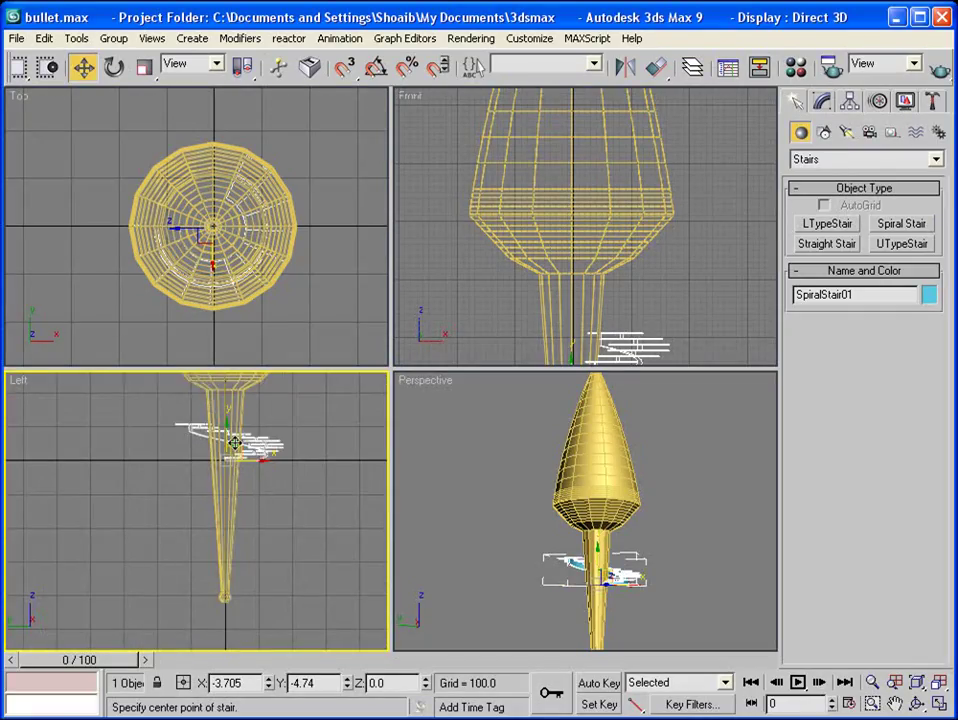
pyautogui.moveTo(225, 438); pyautogui.dragTo(232, 572)
pyautogui.scroll(4, 240, 575)
pyautogui.moveTo(233, 529); pyautogui.dragTo(190, 418, button='middle')
pyautogui.scroll(2, 240, 505)
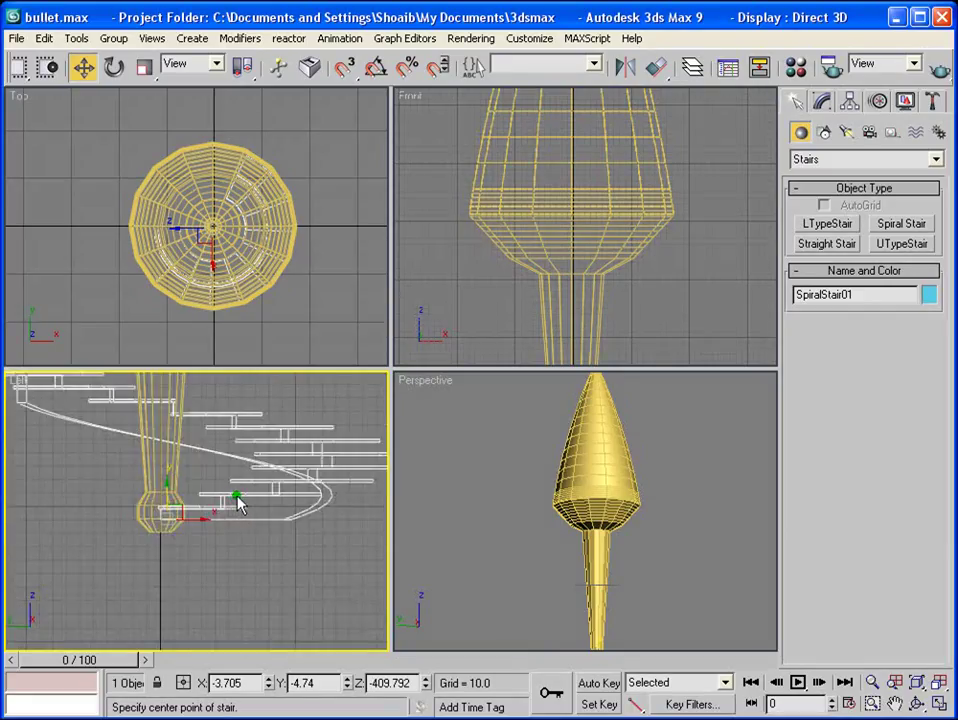
pyautogui.moveTo(163, 485); pyautogui.dragTo(170, 513)
pyautogui.scroll(-3, 220, 530)
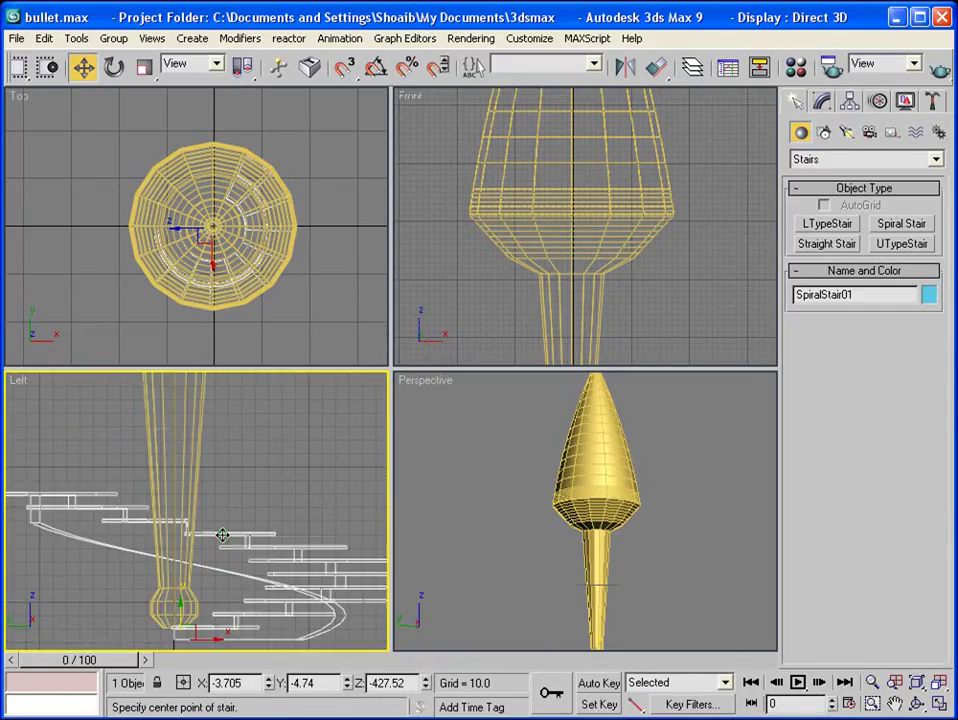
pyautogui.moveTo(227, 516); pyautogui.dragTo(230, 494, button='middle')
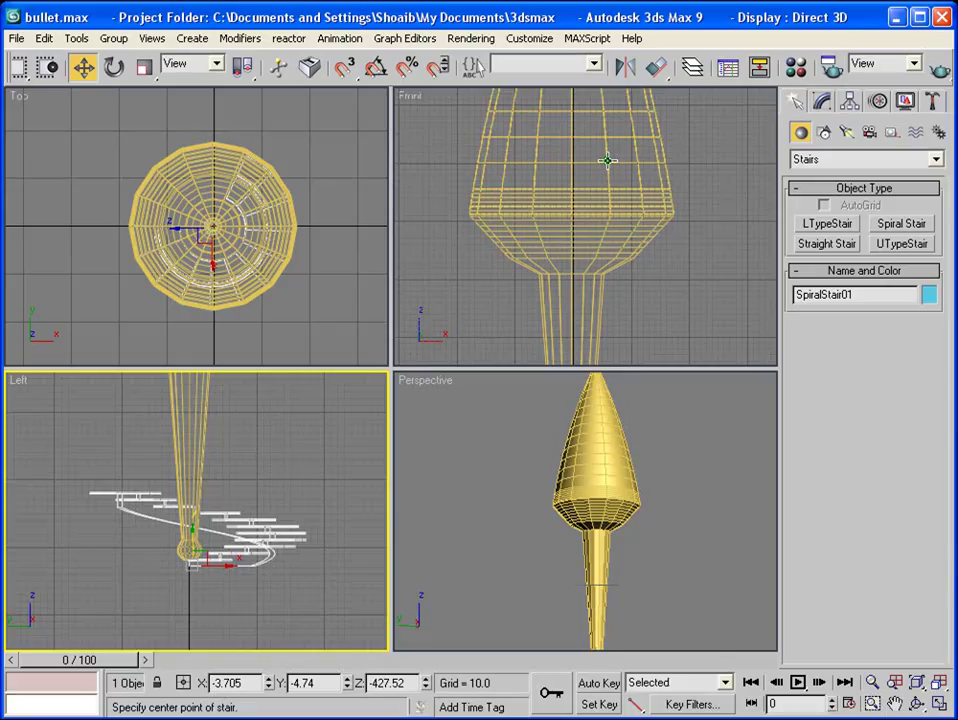
# Align the spiral stair to Bullet_top in X, Y and Z position, center to center
pyautogui.click(658, 67)
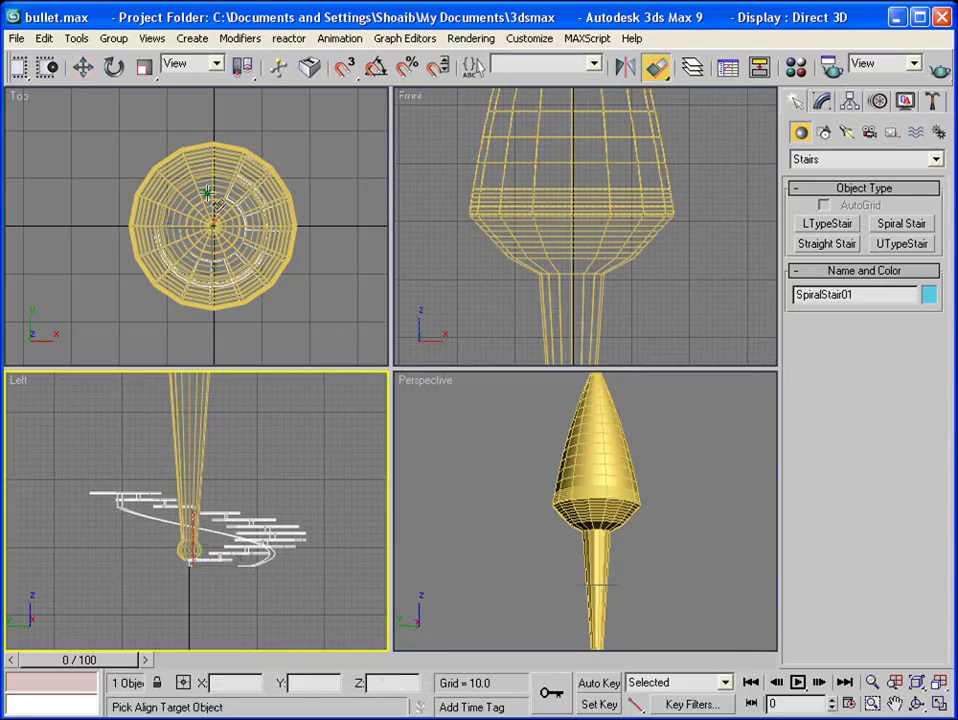
pyautogui.click(192, 161)
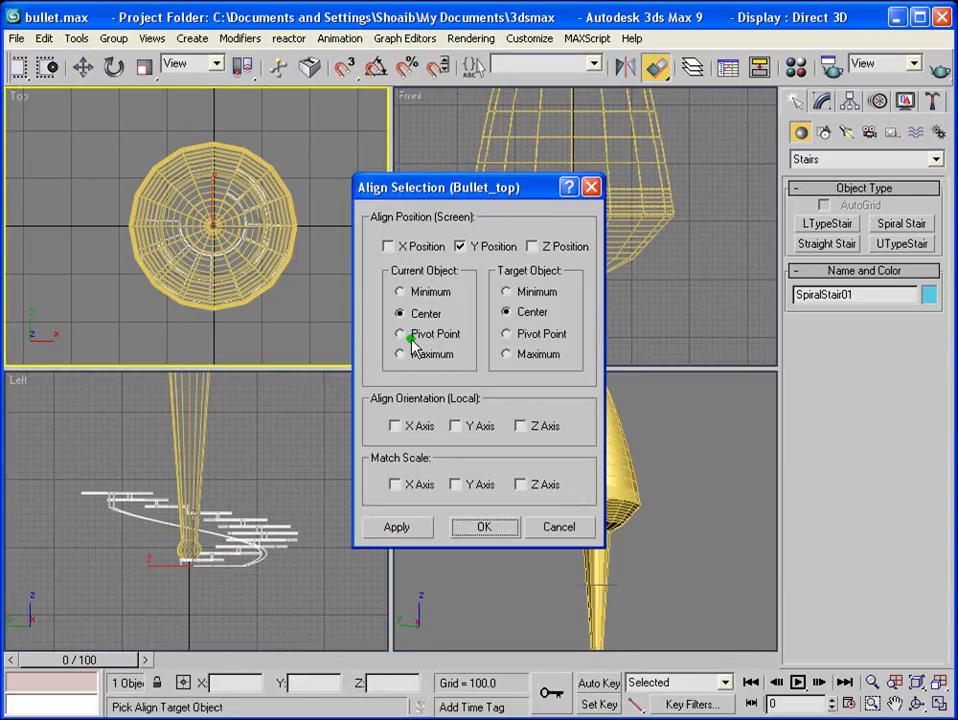
pyautogui.click(388, 246)
pyautogui.click(531, 246)
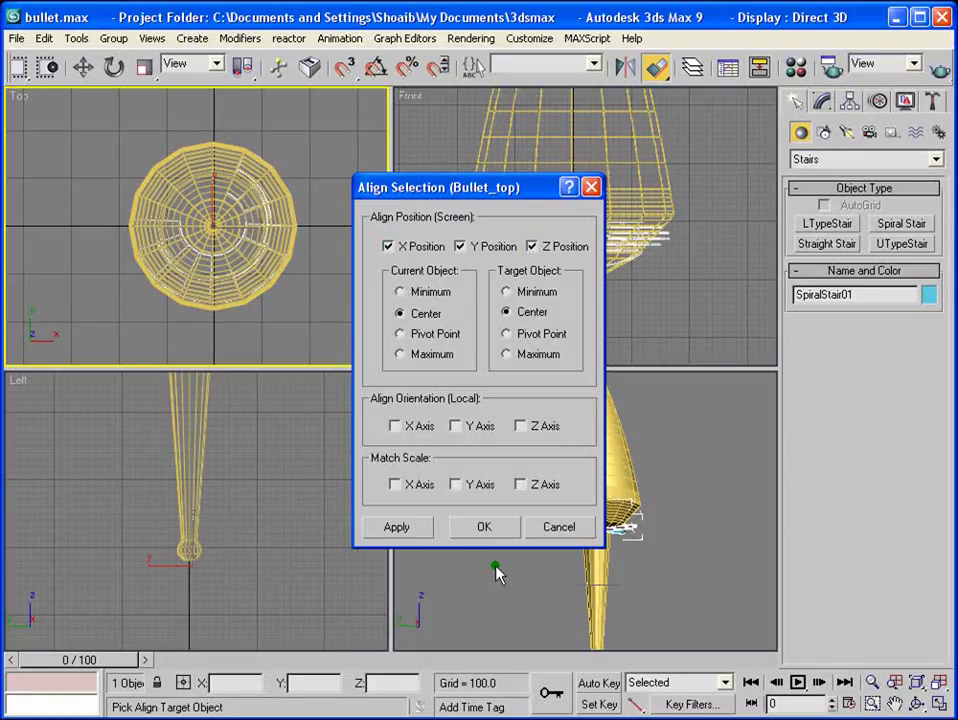
pyautogui.click(478, 527)
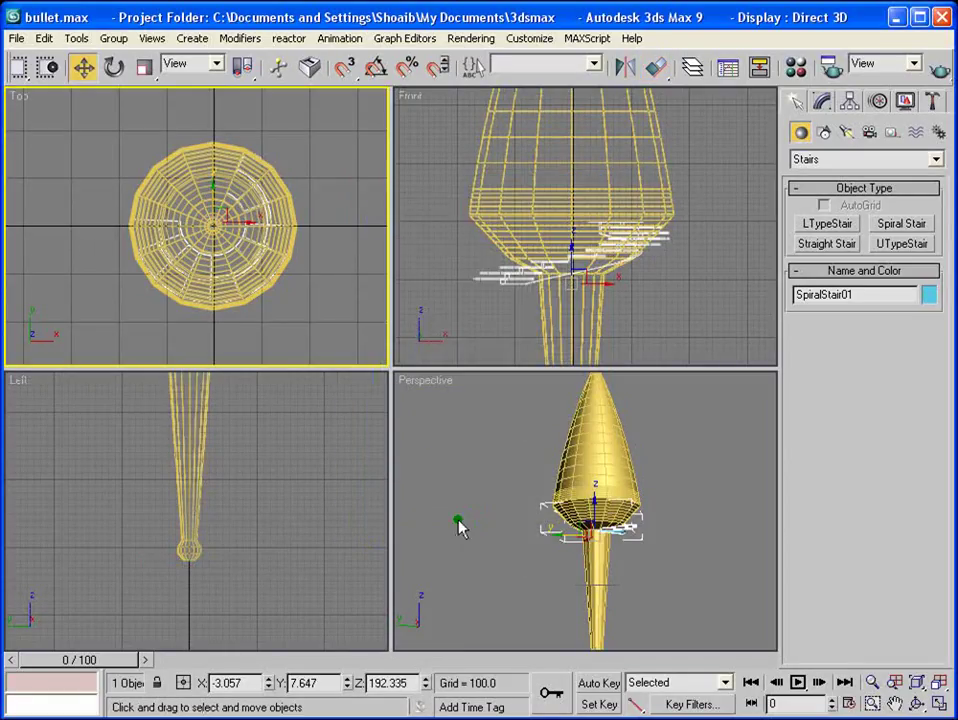
# Lower the centred spiral stair along the stem to its bottom end, at a Z position of about -399
pyautogui.rightClick(558, 291)
pyautogui.scroll(-4, 565, 260)
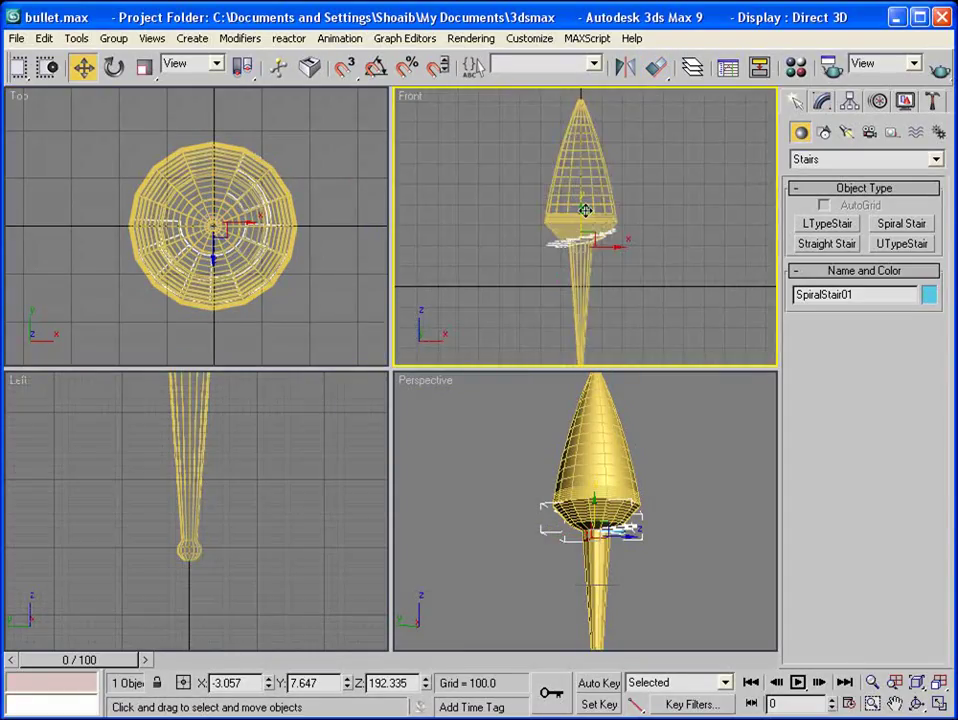
pyautogui.moveTo(583, 210); pyautogui.dragTo(569, 176, button='middle')
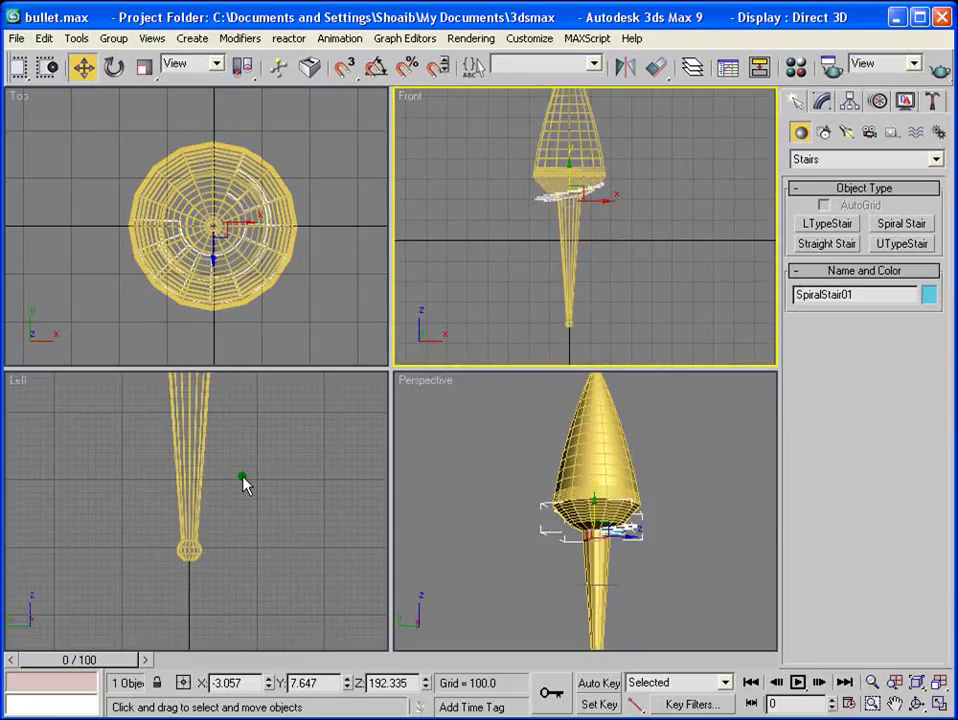
pyautogui.moveTo(242, 477); pyautogui.dragTo(239, 513, button='middle')
pyautogui.scroll(-7, 239, 502)
pyautogui.moveTo(195, 417); pyautogui.dragTo(204, 506)
pyautogui.hotkey('alt', 'w')
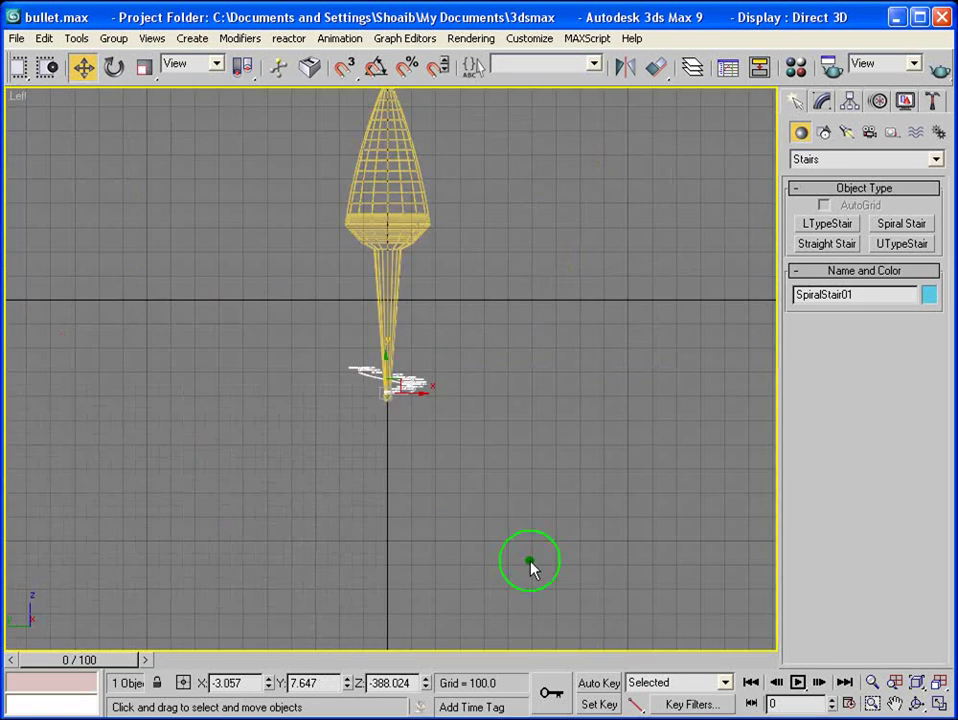
pyautogui.scroll(6, 428, 509)
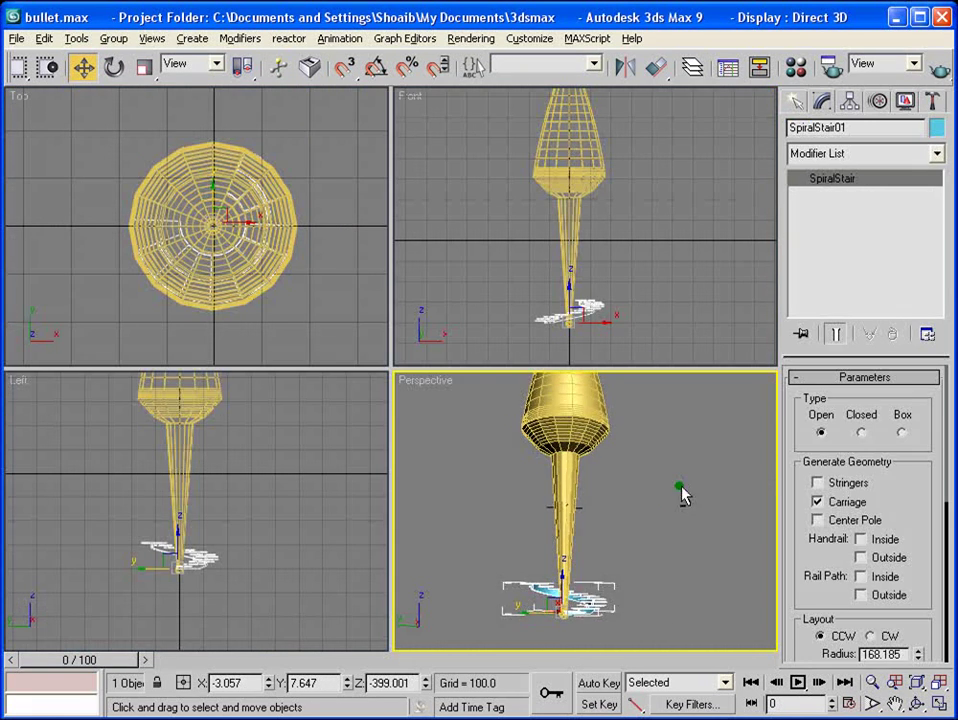
# Raise the spiral stair's overall rise to about 764 so it winds up the stem to the bullet's head
pyautogui.keyDown('alt'); pyautogui.moveTo(681, 487); pyautogui.dragTo(686, 411, button='middle'); pyautogui.keyUp('alt')
pyautogui.scroll(3, 675, 529)
pyautogui.keyDown('alt'); pyautogui.moveTo(688, 495); pyautogui.dragTo(480, 585, button='middle'); pyautogui.keyUp('alt')
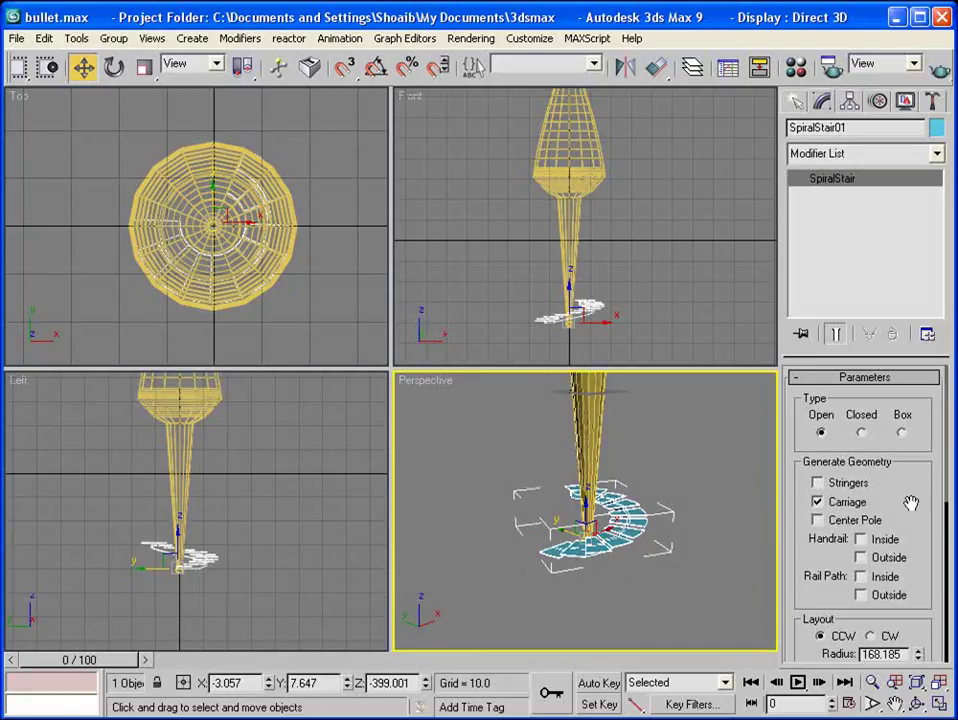
pyautogui.moveTo(911, 503); pyautogui.dragTo(922, 371)
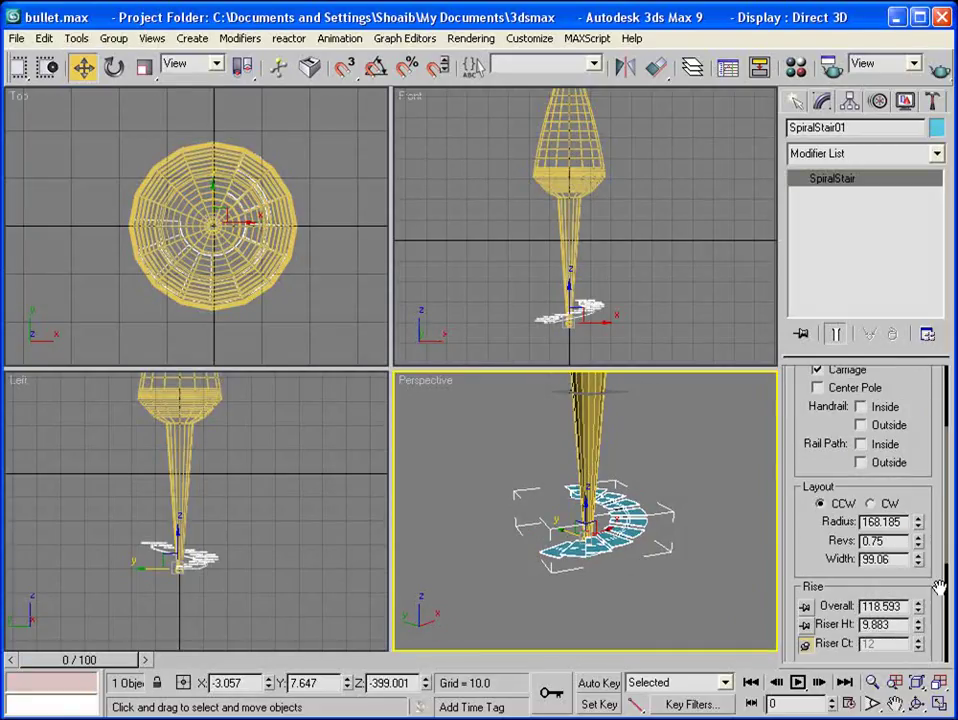
pyautogui.scroll(-3, 922, 530)
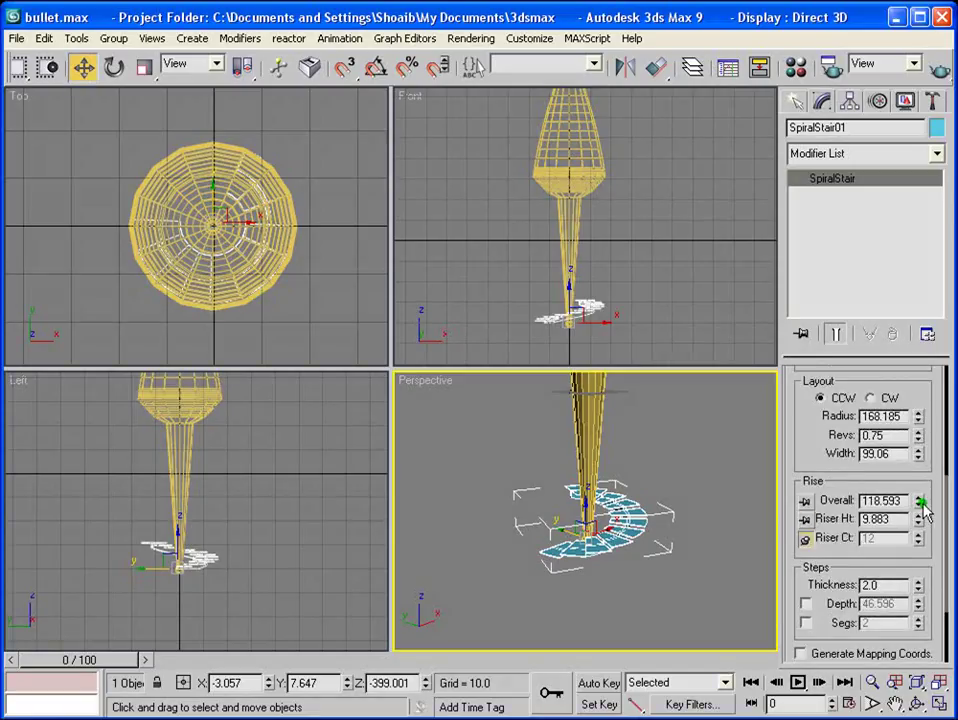
pyautogui.moveTo(922, 503); pyautogui.dragTo(923, 366)
pyautogui.scroll(5, 610, 588)
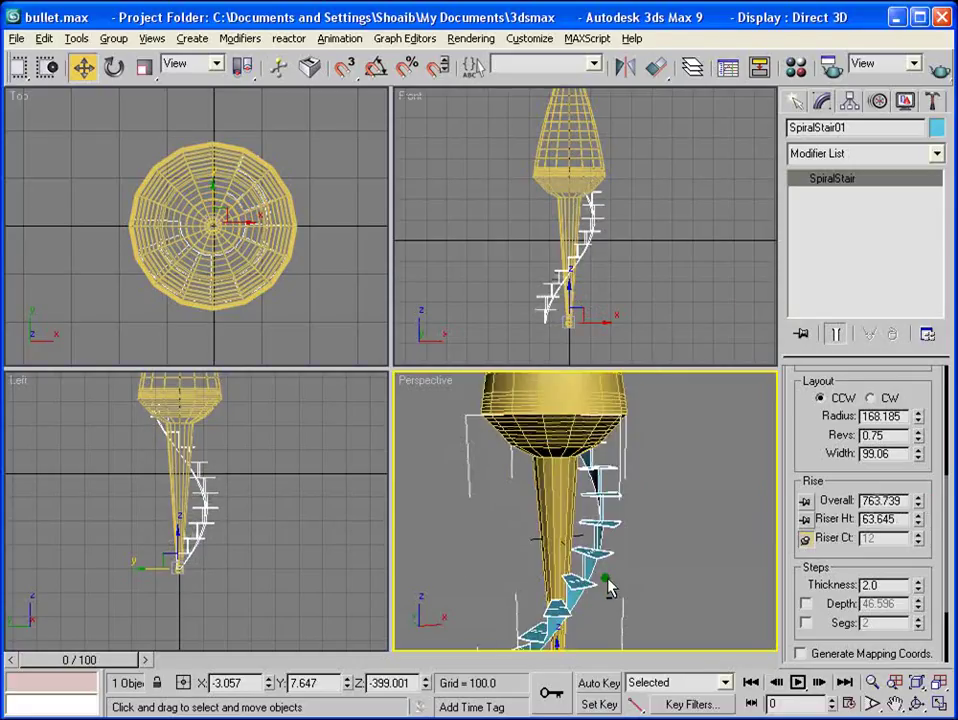
# Raise the spiral stair's overall rise to about 809.6 so its upper end meets the bullet's head
pyautogui.keyDown('alt'); pyautogui.moveTo(610, 588); pyautogui.dragTo(572, 548, button='middle'); pyautogui.keyUp('alt')
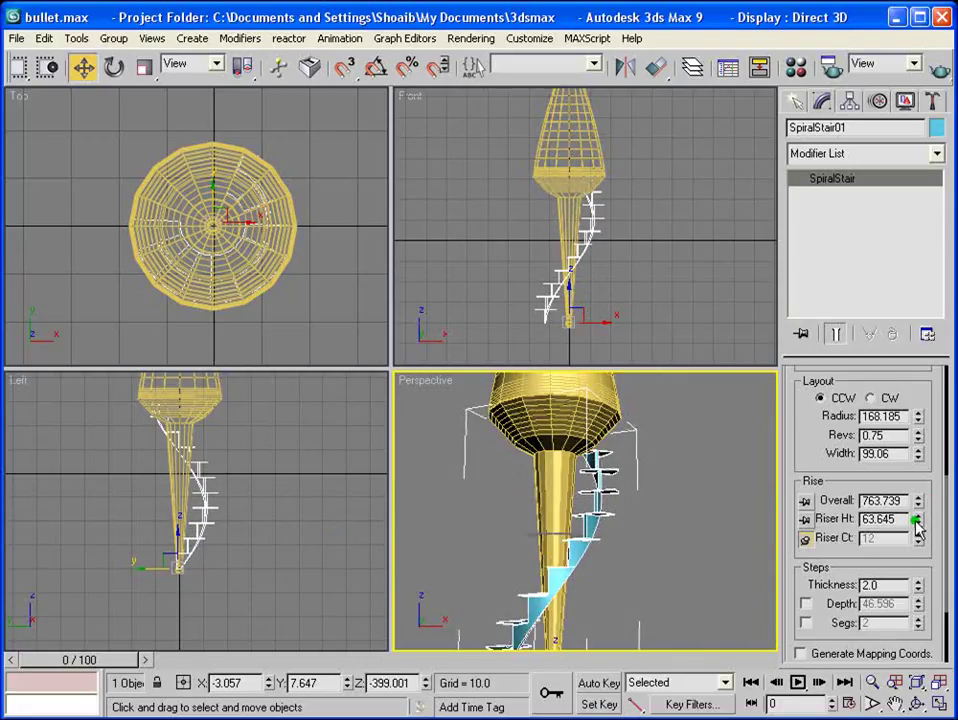
pyautogui.moveTo(922, 505)
pyautogui.mouseDown()
pyautogui.moveTo(923, 470)
pyautogui.moveTo(924, 491)
pyautogui.mouseUp()
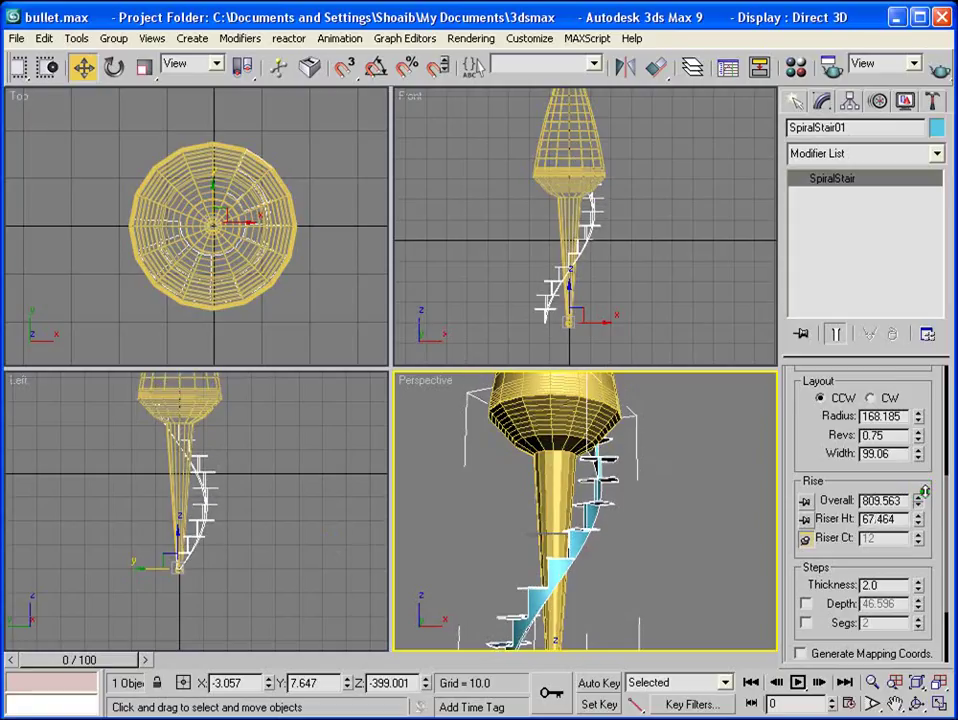
pyautogui.moveTo(920, 425)
pyautogui.mouseDown()
pyautogui.moveTo(922, 395)
pyautogui.moveTo(922, 425)
pyautogui.mouseUp()
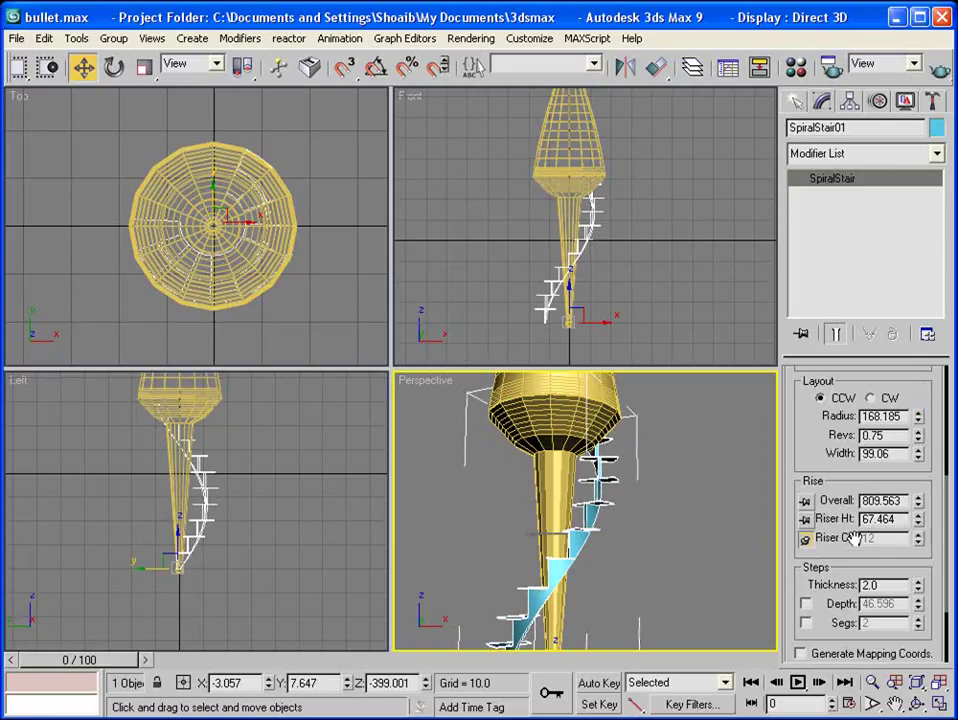
pyautogui.moveTo(918, 501); pyautogui.dragTo(925, 491)
pyautogui.hotkey('ctrl', 'z')
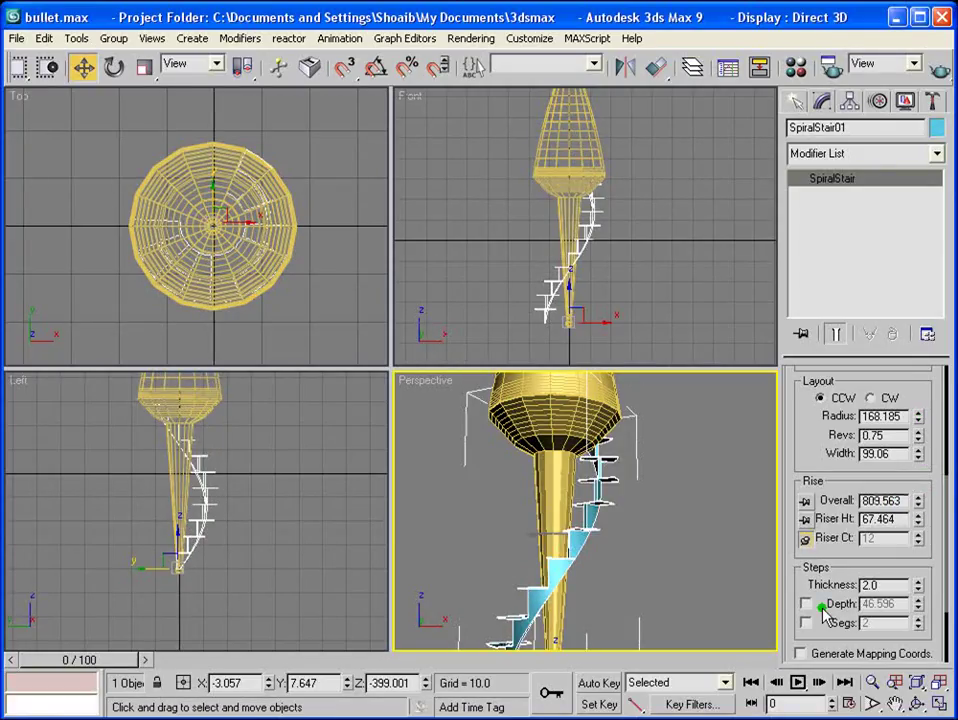
# Lock the stair's overall rise and reduce the riser height to about 2.7, for 300 risers
pyautogui.click(806, 519)
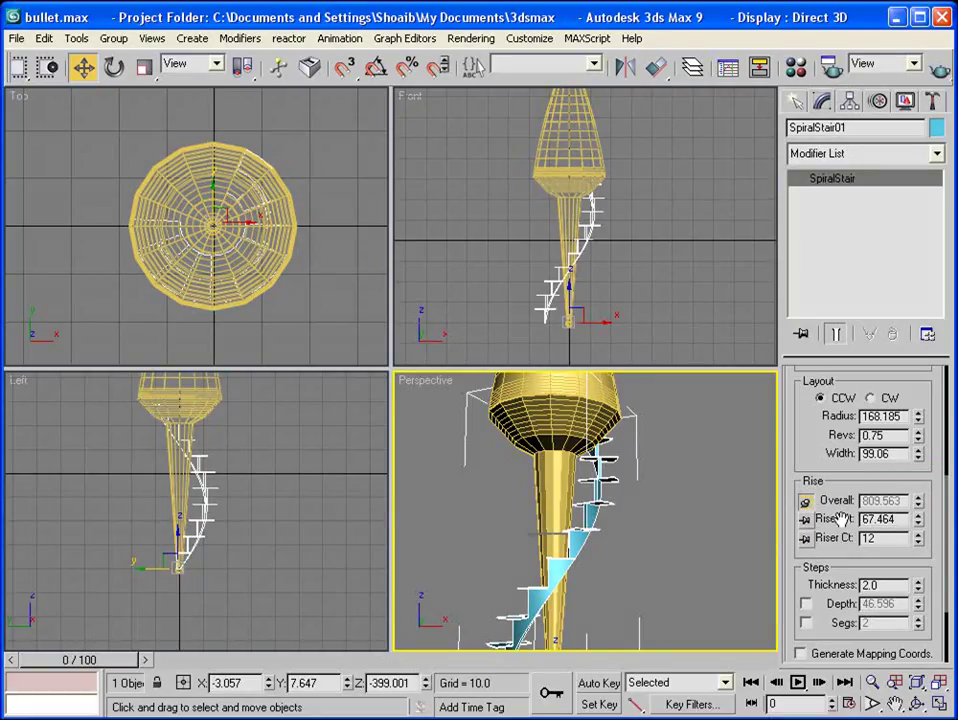
pyautogui.moveTo(918, 520); pyautogui.dragTo(930, 610)
pyautogui.keyDown('alt'); pyautogui.moveTo(714, 590); pyautogui.dragTo(705, 500, button='middle'); pyautogui.keyUp('alt')
pyautogui.moveTo(813, 483); pyautogui.dragTo(843, 437)
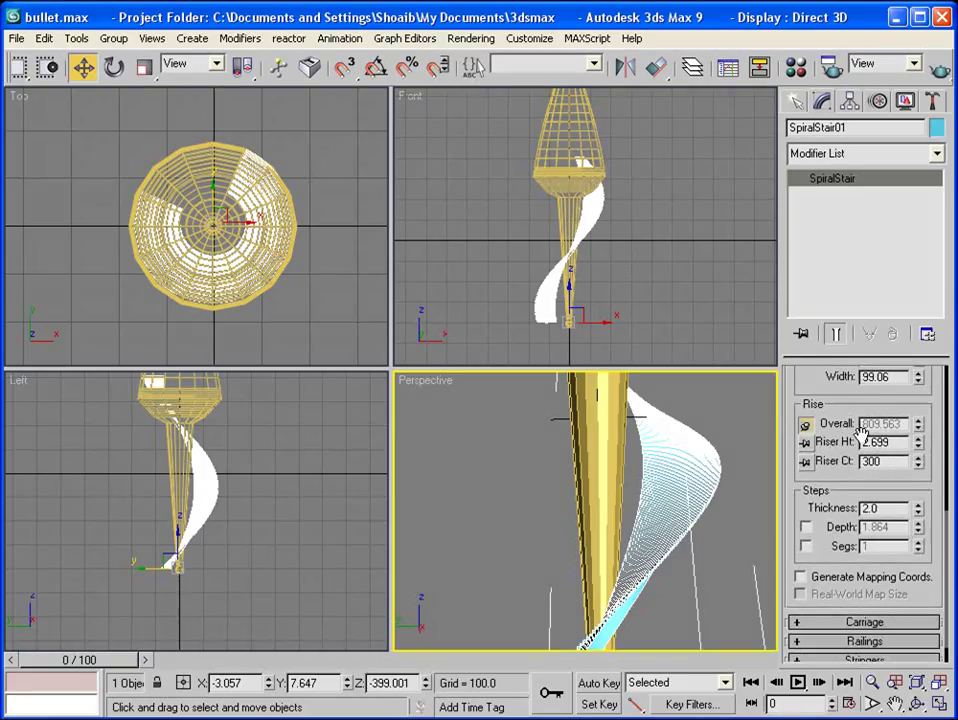
# Set the step thickness to about 2.7 and enable a custom step depth of about 8.9
pyautogui.scroll(-6, 669, 484)
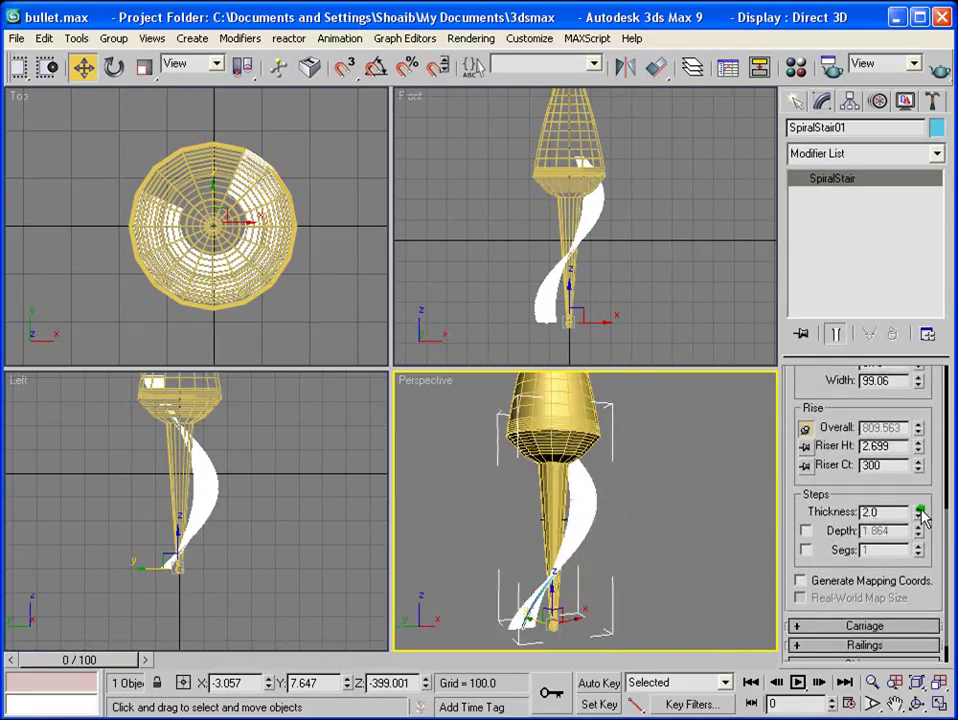
pyautogui.moveTo(919, 513); pyautogui.dragTo(937, 448)
pyautogui.hotkey('alt', 'w')
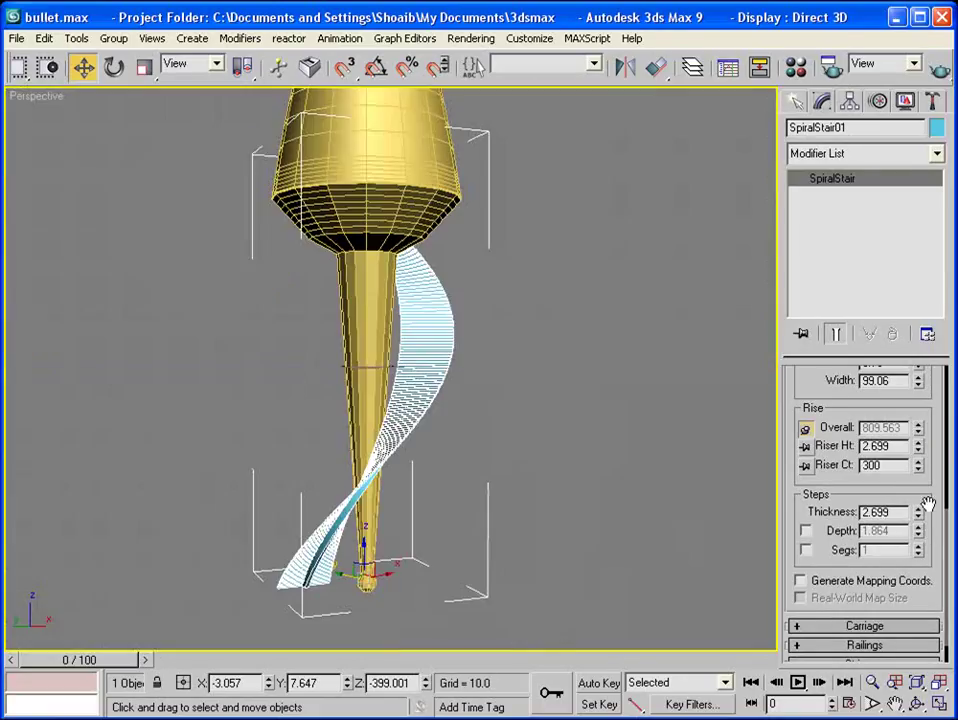
pyautogui.click(805, 531)
pyautogui.moveTo(919, 531); pyautogui.dragTo(917, 445)
# Widen the spiral stair to a width of about 168.2 and turn on its stringers
pyautogui.moveTo(815, 382); pyautogui.dragTo(865, 482)
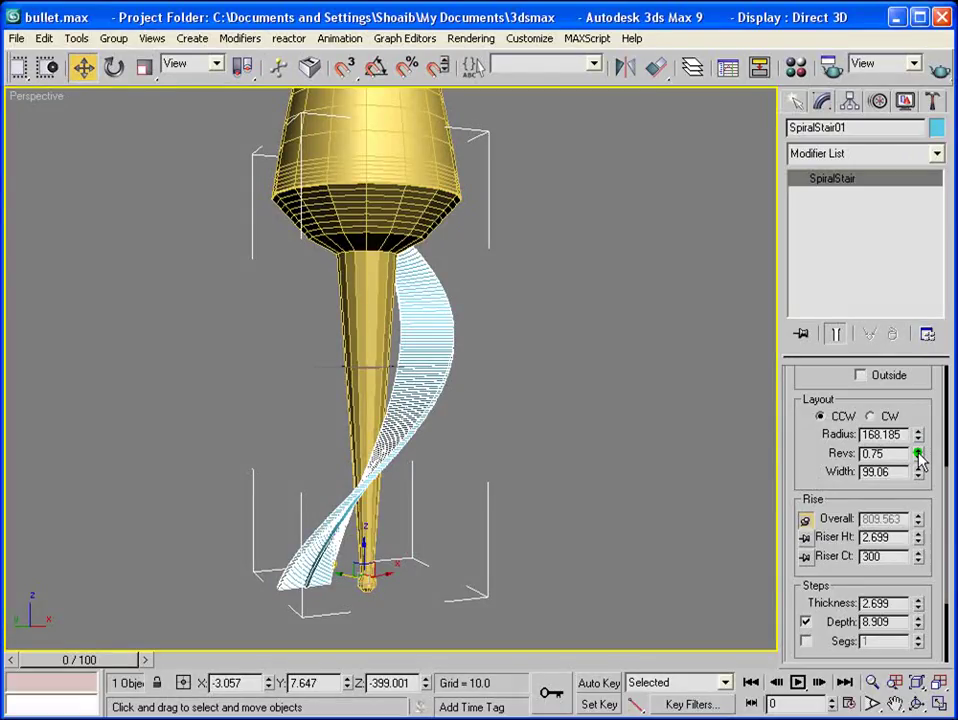
pyautogui.moveTo(919, 472); pyautogui.dragTo(937, 378)
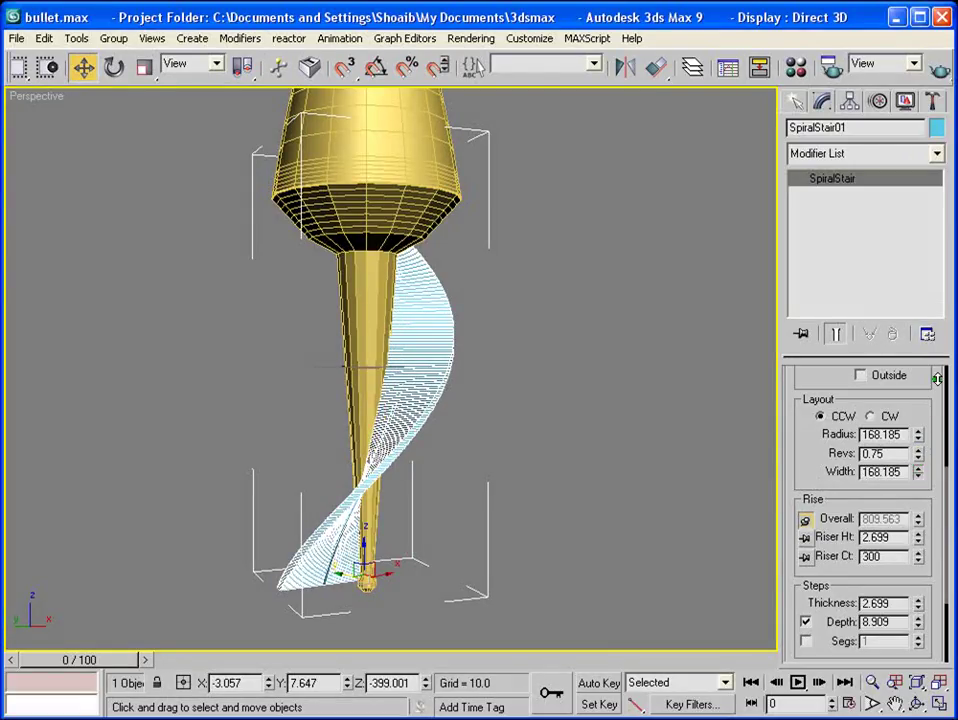
pyautogui.moveTo(805, 471); pyautogui.dragTo(818, 606)
pyautogui.click(818, 479)
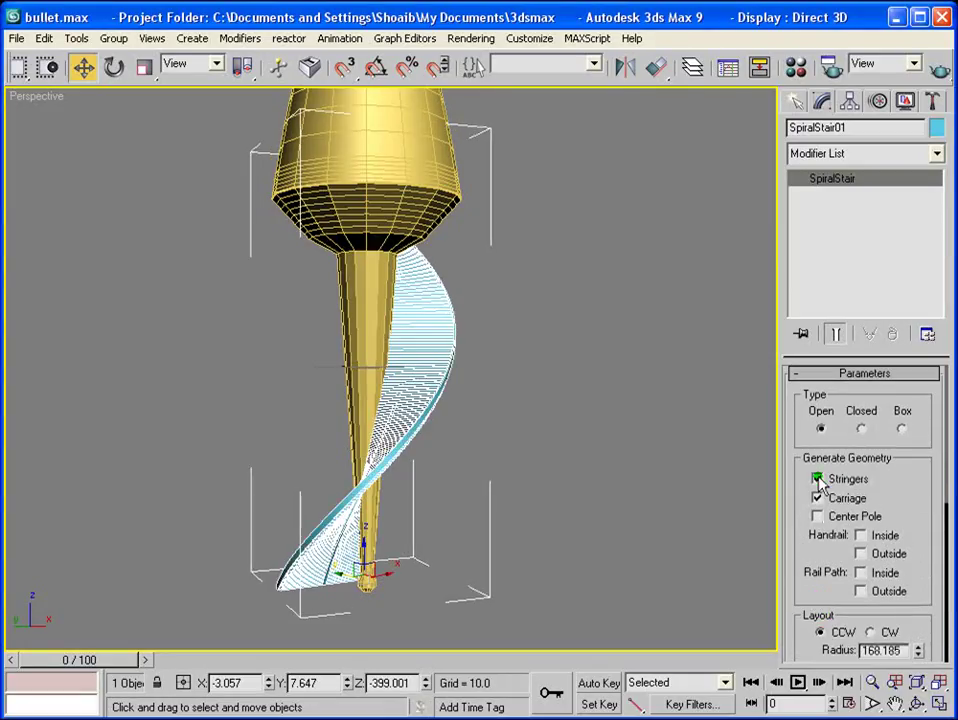
# Set the stringers' depth to about 21.5 and their width to about 4.6
pyautogui.moveTo(818, 520); pyautogui.dragTo(902, 278)
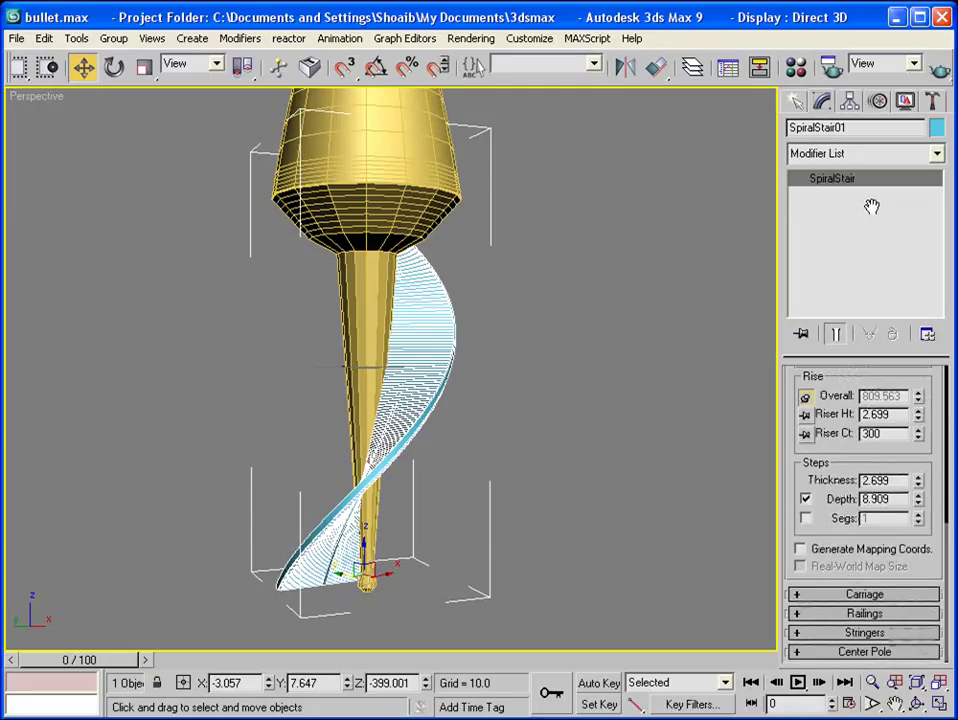
pyautogui.click(797, 635)
pyautogui.moveTo(914, 553); pyautogui.dragTo(910, 509)
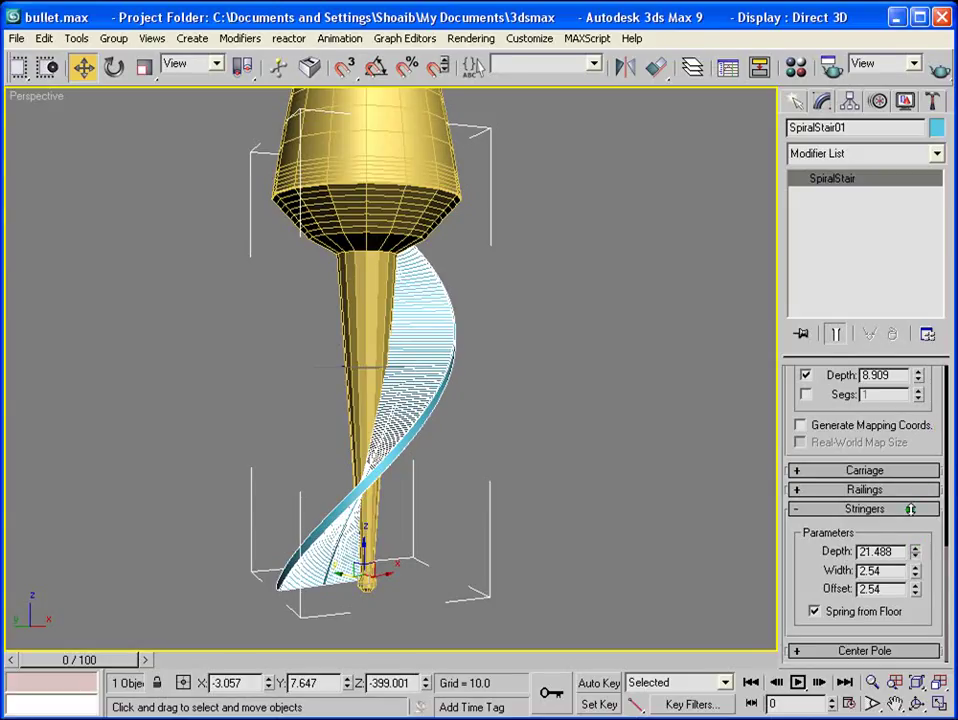
pyautogui.moveTo(914, 570); pyautogui.dragTo(947, 405)
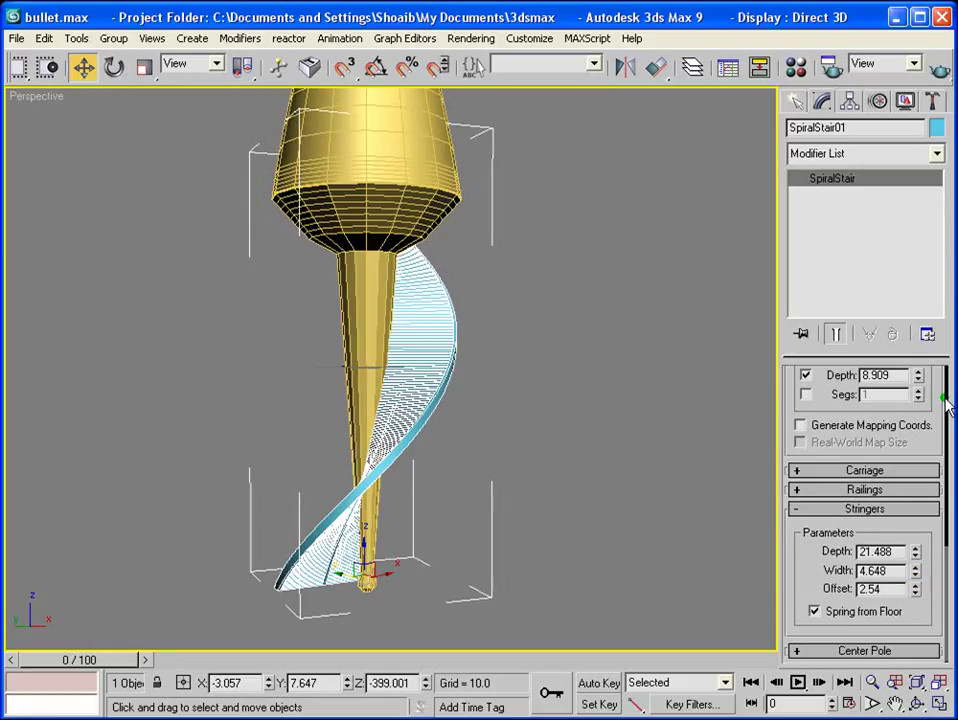
# Narrow the stair's layout width to about 8.4 and widen the stringers to about 73.9
pyautogui.scroll(5, 817, 496)
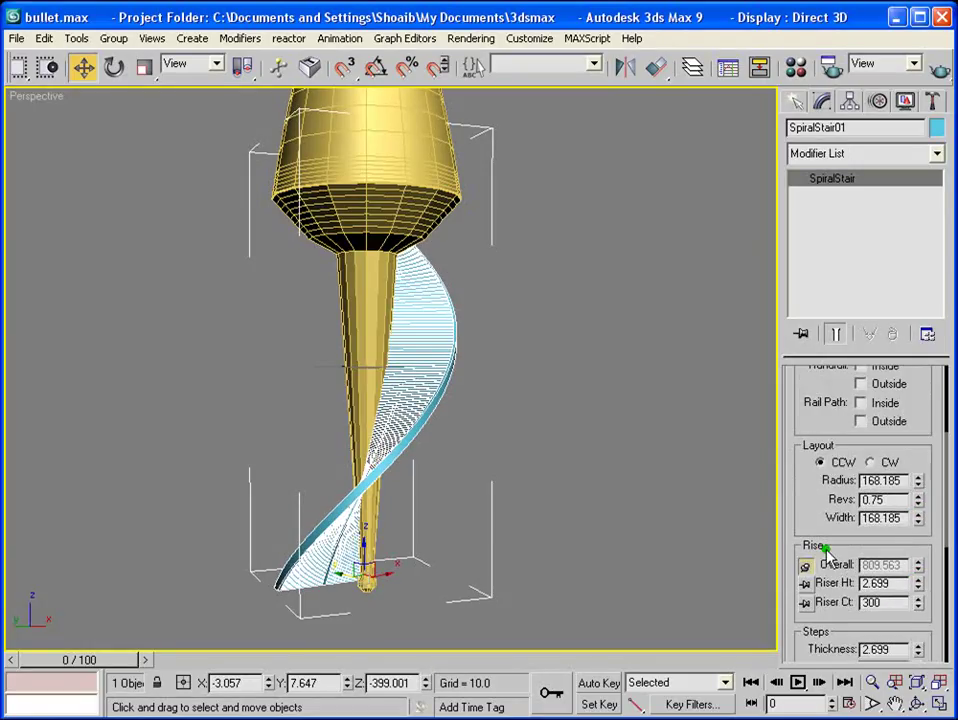
pyautogui.moveTo(804, 495); pyautogui.dragTo(810, 515)
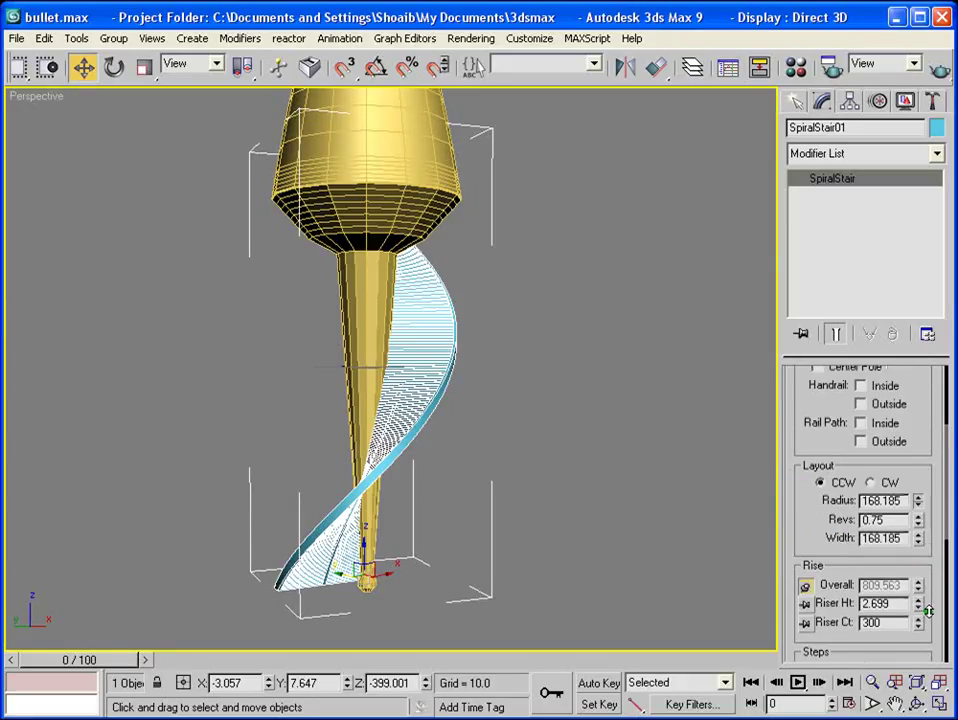
pyautogui.moveTo(918, 540); pyautogui.dragTo(937, 632)
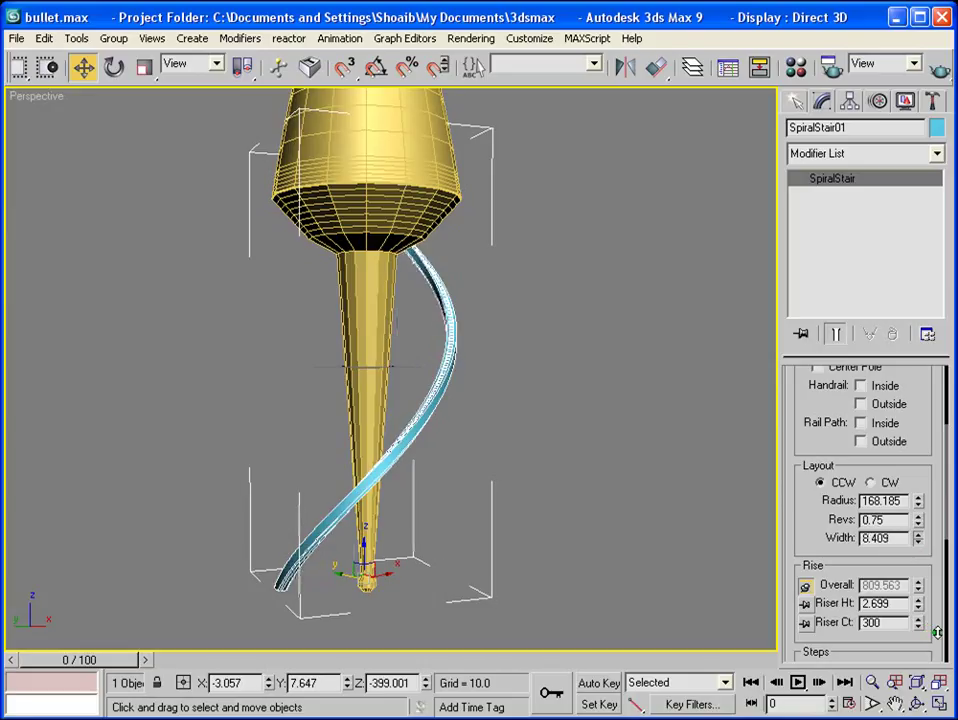
pyautogui.moveTo(867, 653); pyautogui.dragTo(908, 328)
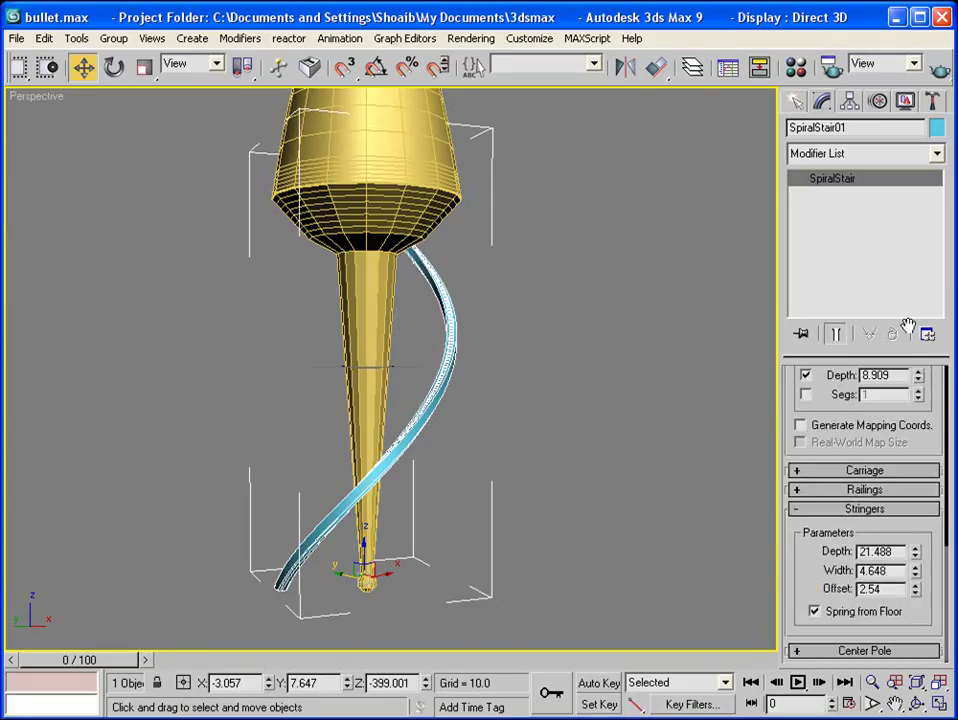
pyautogui.moveTo(918, 575); pyautogui.dragTo(919, 448)
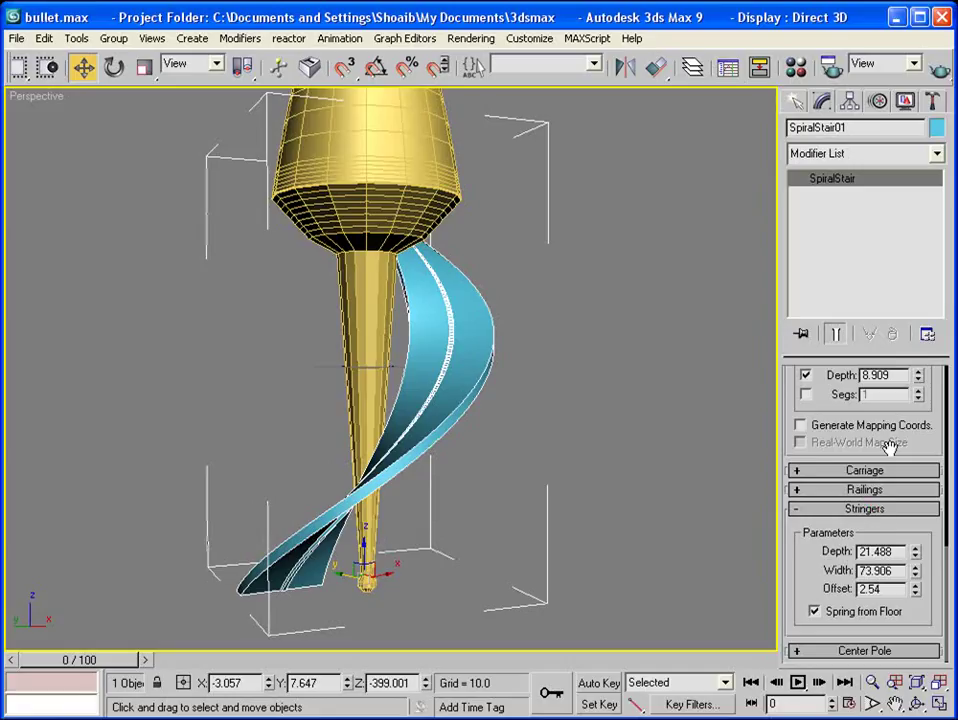
# Reduce the spiral stair's radius to about 94.2 to bring it close to the stem
pyautogui.scroll(5, 889, 447)
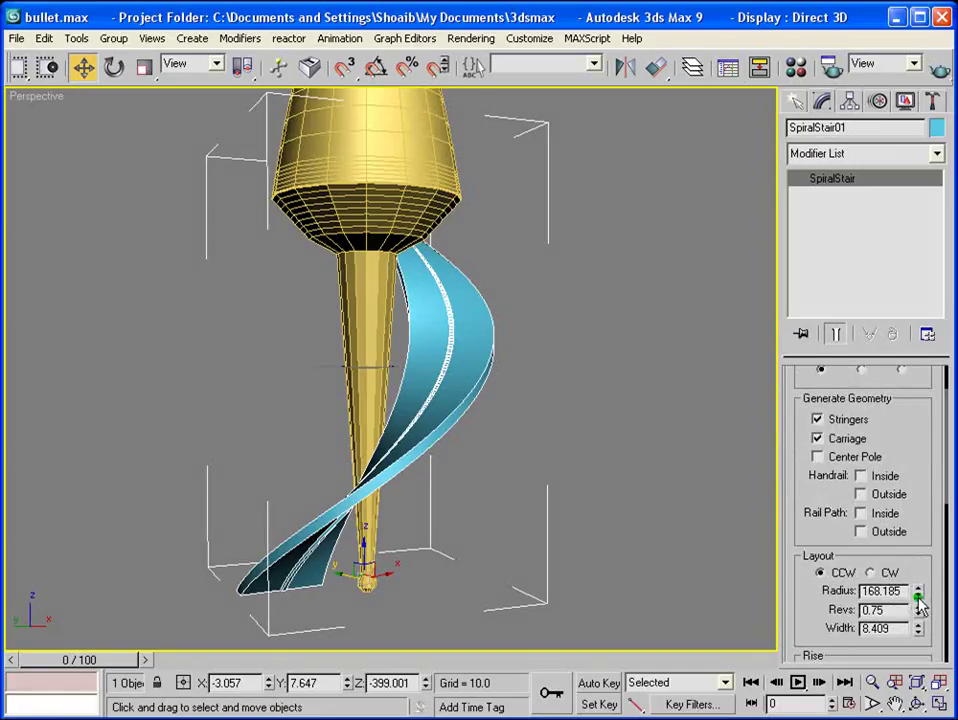
pyautogui.moveTo(918, 592); pyautogui.dragTo(927, 634)
pyautogui.keyDown('alt'); pyautogui.moveTo(605, 514); pyautogui.dragTo(196, 406, button='middle'); pyautogui.keyUp('alt')
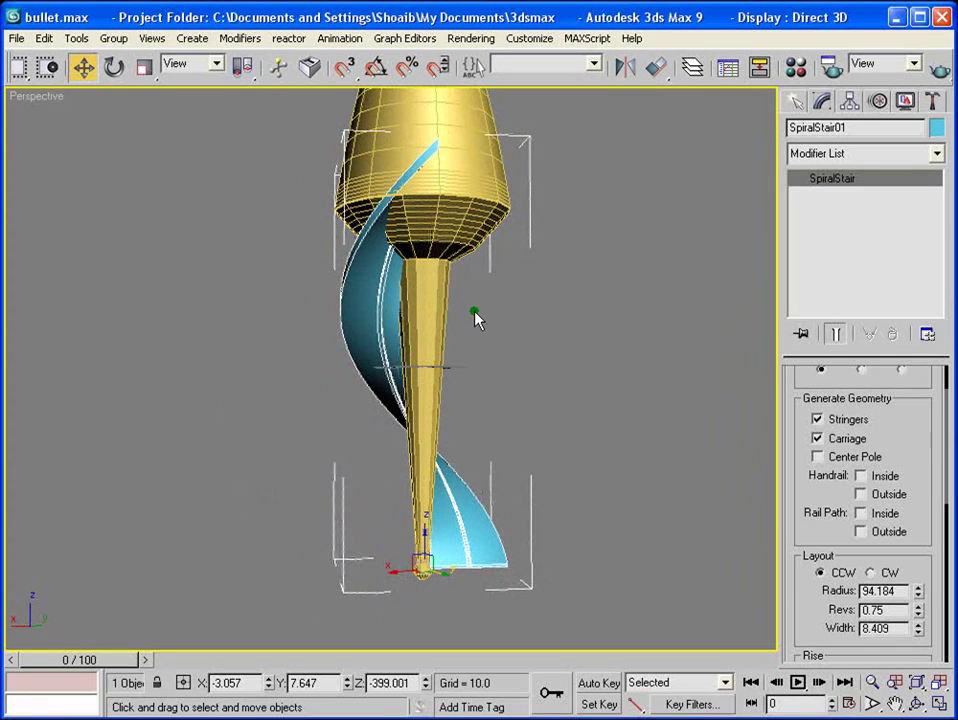
# Lock the riser height and lower the overall rise to about 712.4 so the spiral ends at the bullet's head
pyautogui.moveTo(925, 463); pyautogui.dragTo(926, 423)
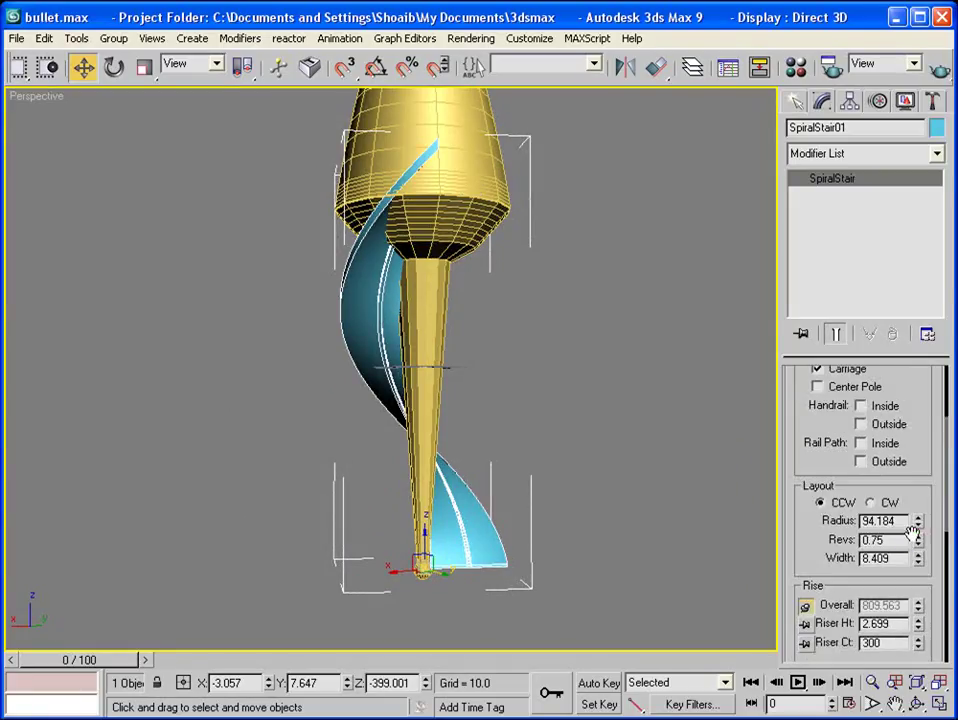
pyautogui.click(805, 624)
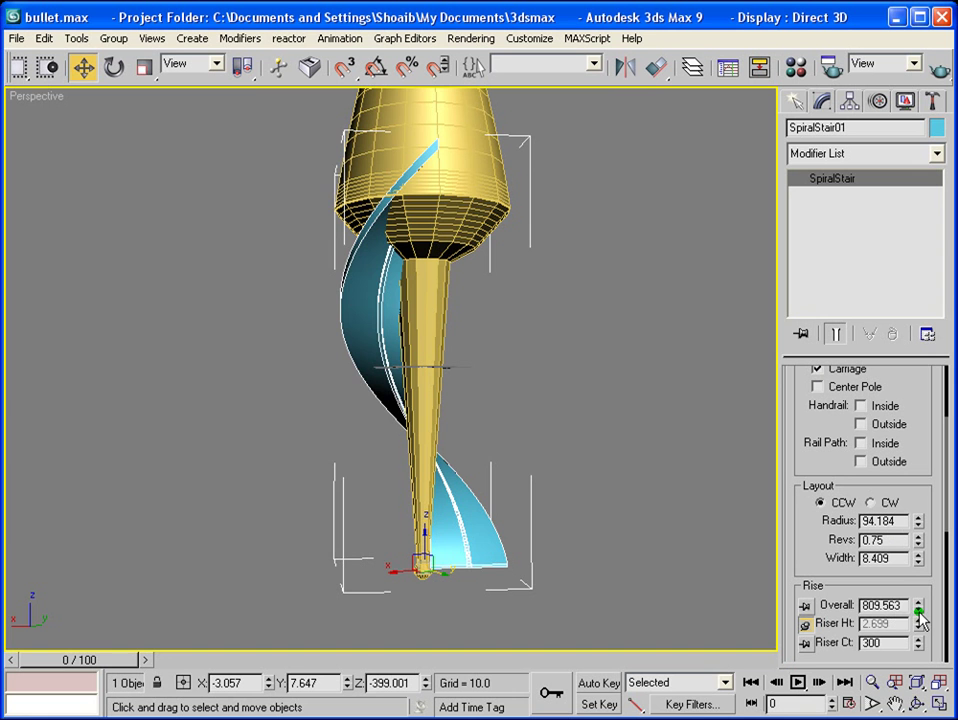
pyautogui.moveTo(919, 612); pyautogui.dragTo(921, 622)
pyautogui.keyDown('alt'); pyautogui.moveTo(580, 425); pyautogui.dragTo(238, 430, button='middle'); pyautogui.keyUp('alt')
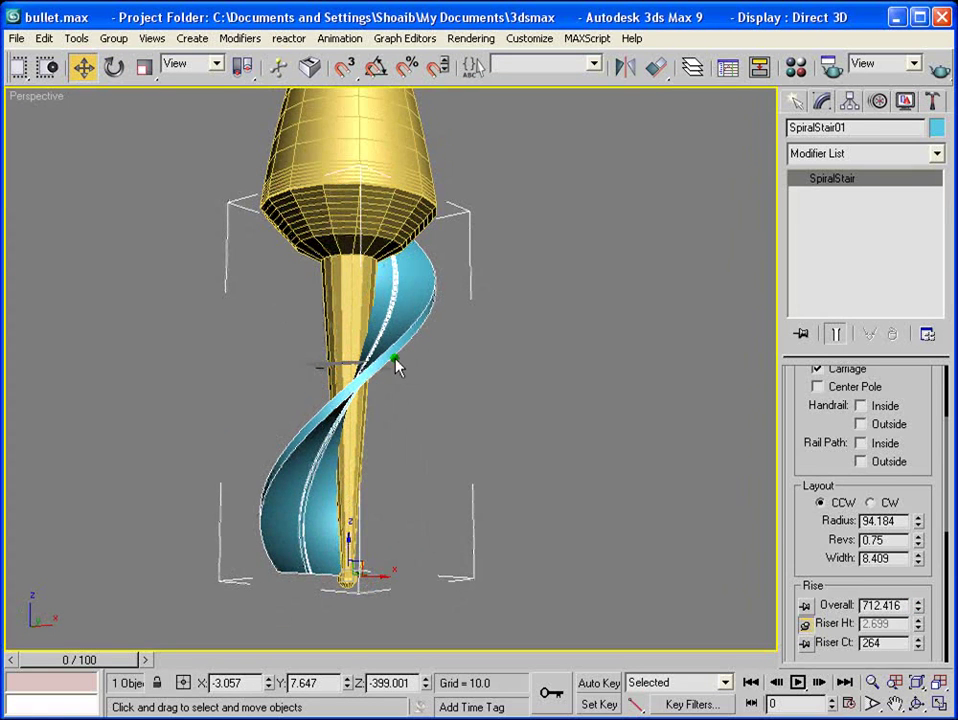
# Reduce the stringers' width to about 55.4 and their depth to about 7.5
pyautogui.moveTo(816, 549); pyautogui.dragTo(881, 114)
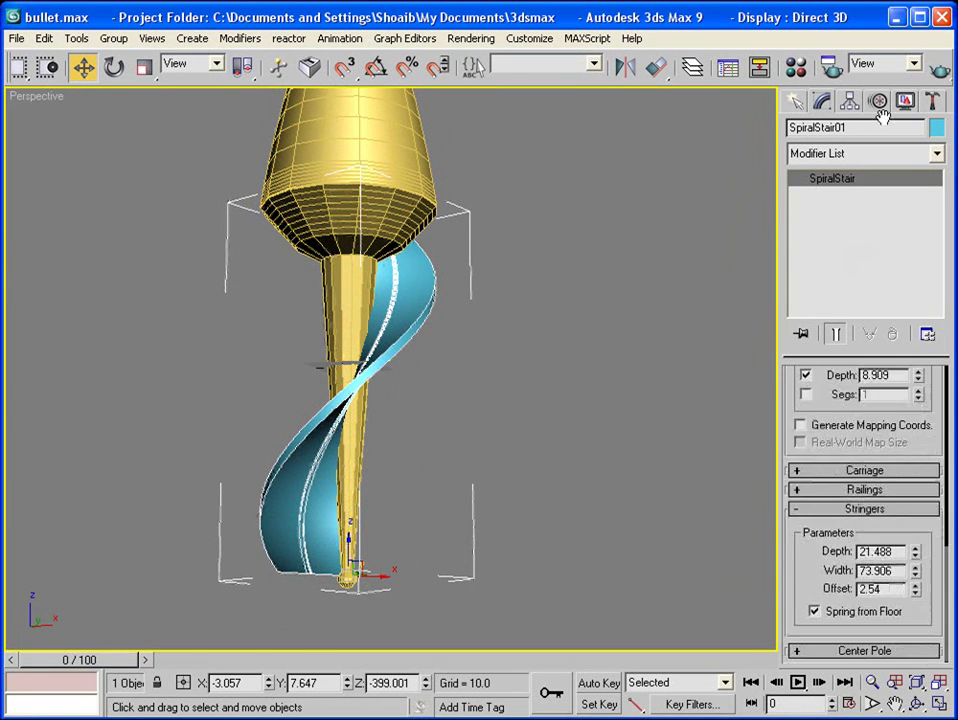
pyautogui.moveTo(916, 580); pyautogui.dragTo(917, 605)
pyautogui.moveTo(916, 557); pyautogui.dragTo(941, 622)
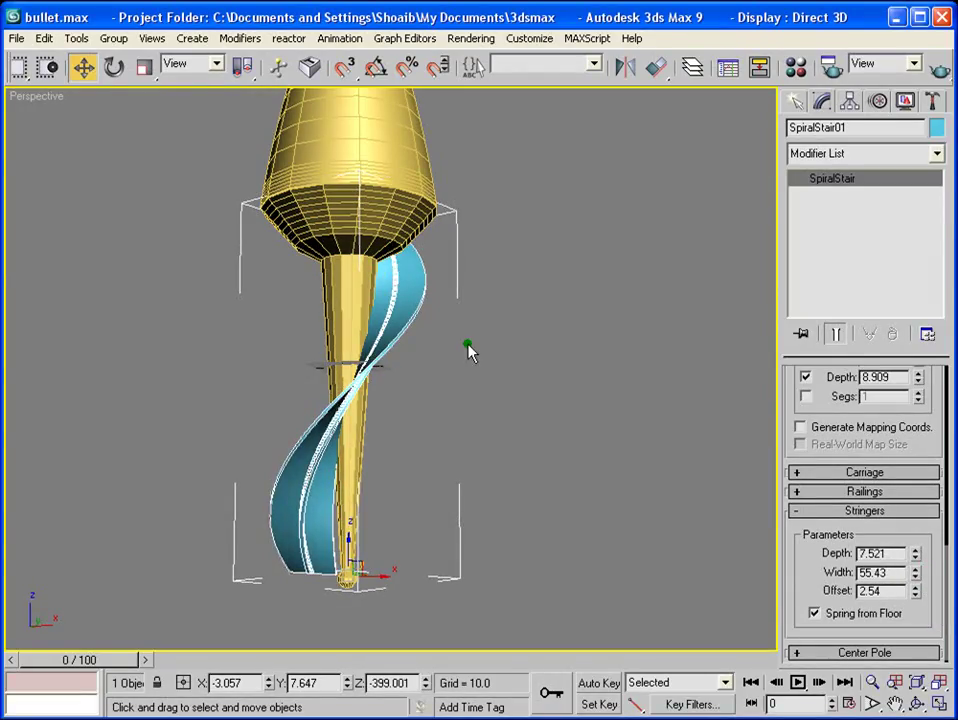
# Increase the spiral stair's layout width to about 21.2
pyautogui.moveTo(815, 444); pyautogui.dragTo(823, 513)
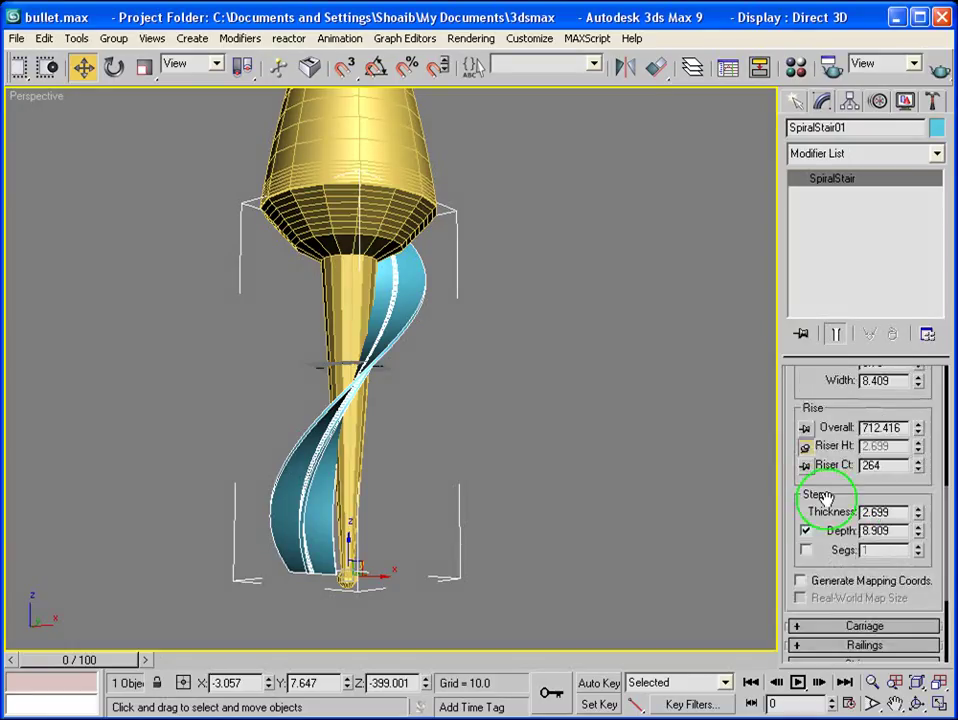
pyautogui.moveTo(918, 532)
pyautogui.mouseDown()
pyautogui.moveTo(924, 483)
pyautogui.moveTo(919, 572)
pyautogui.moveTo(915, 555)
pyautogui.mouseUp()
pyautogui.moveTo(919, 497); pyautogui.dragTo(919, 425)
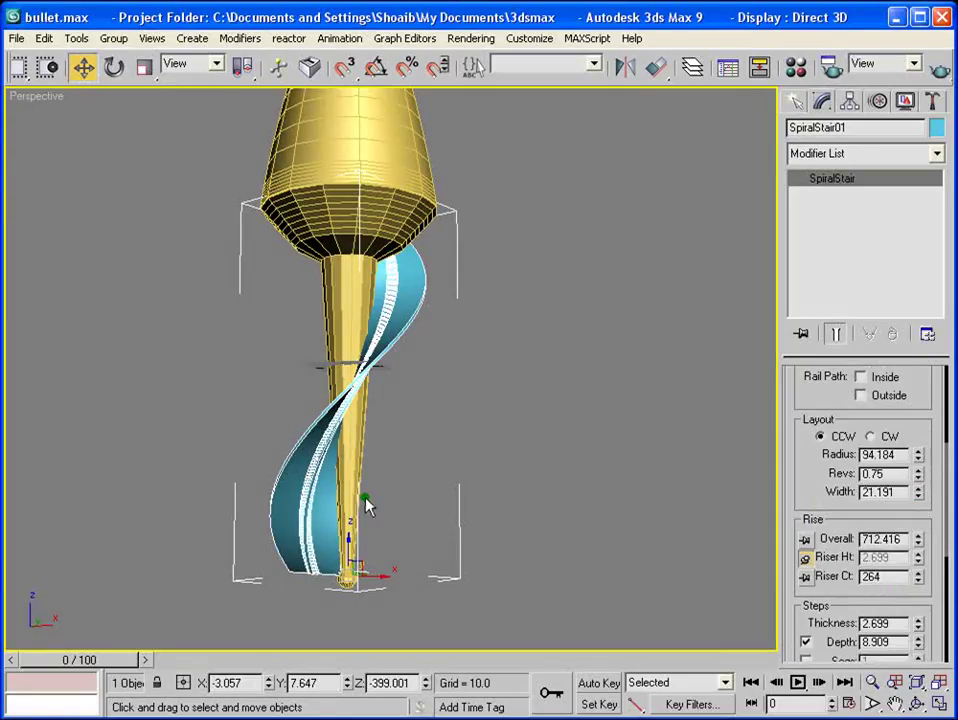
# Increase the spiral stair's radius to about 107.6
pyautogui.keyDown('alt'); pyautogui.moveTo(336, 492); pyautogui.dragTo(772, 514, button='middle'); pyautogui.keyUp('alt')
pyautogui.moveTo(919, 468); pyautogui.dragTo(918, 440)
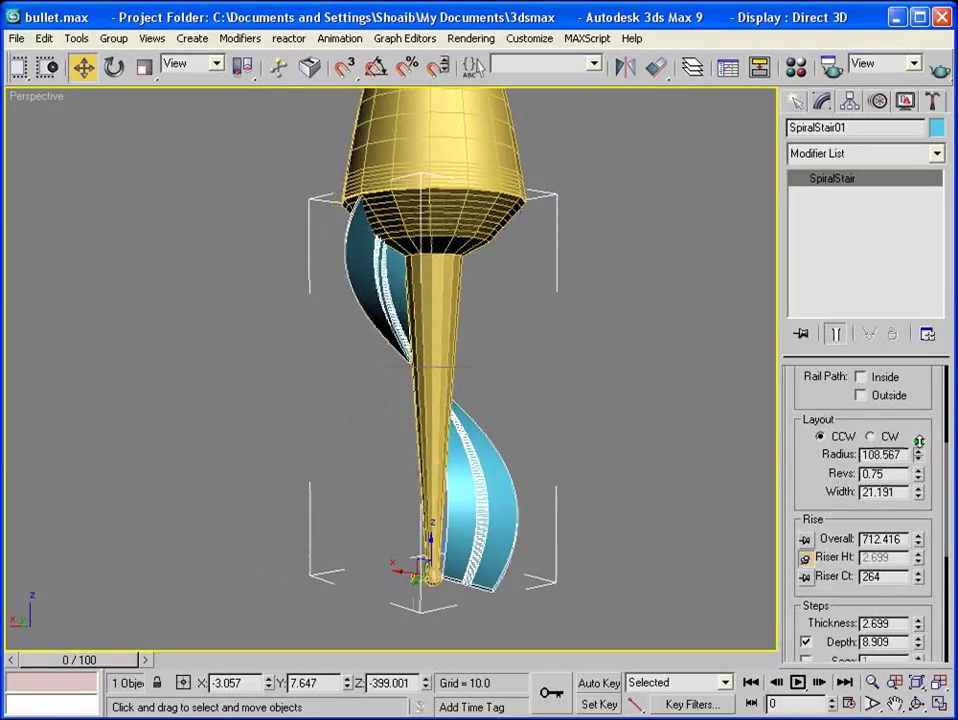
pyautogui.keyDown('alt'); pyautogui.moveTo(487, 396); pyautogui.dragTo(507, 386, button='middle'); pyautogui.keyUp('alt')
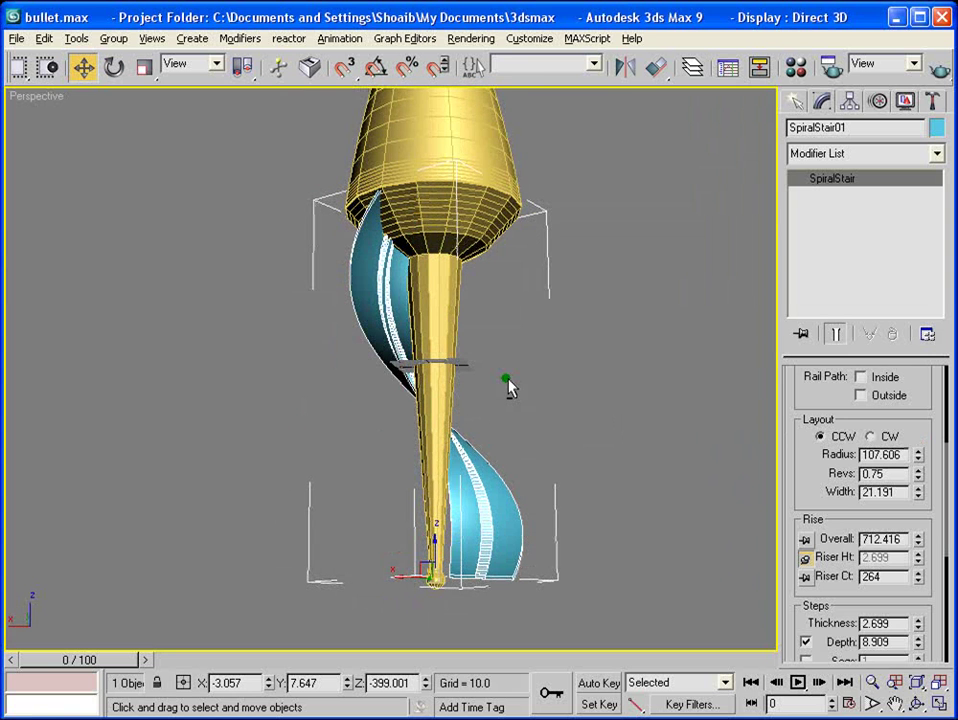
# Try winding the spiral around the stem with about 3.71 revolutions and undo the change
pyautogui.moveTo(811, 478); pyautogui.dragTo(938, 322)
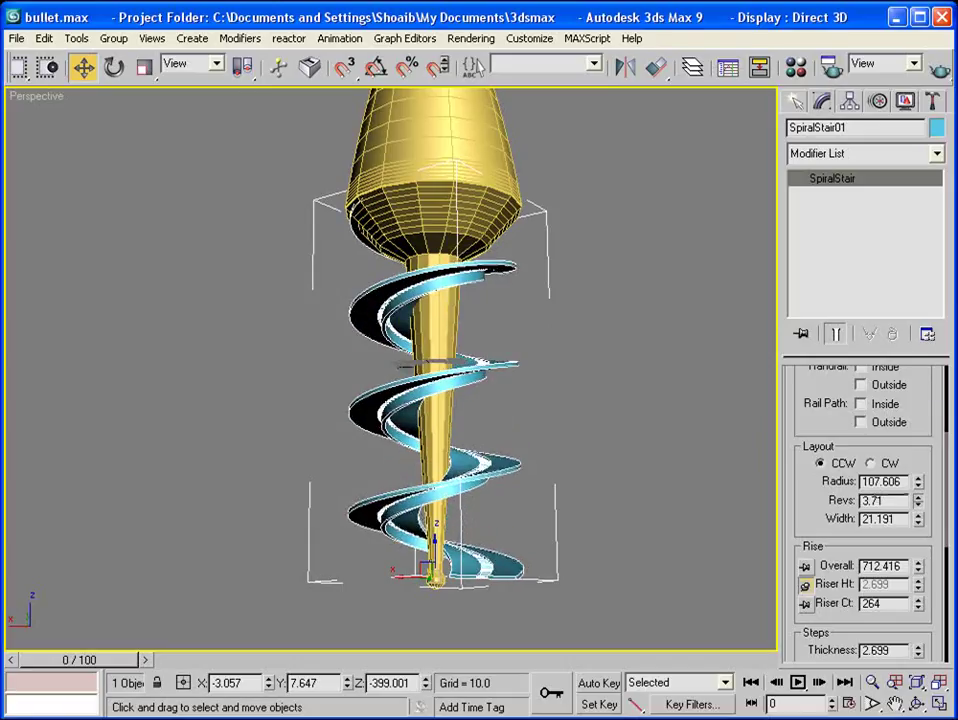
pyautogui.hotkey('ctrl', 'z')
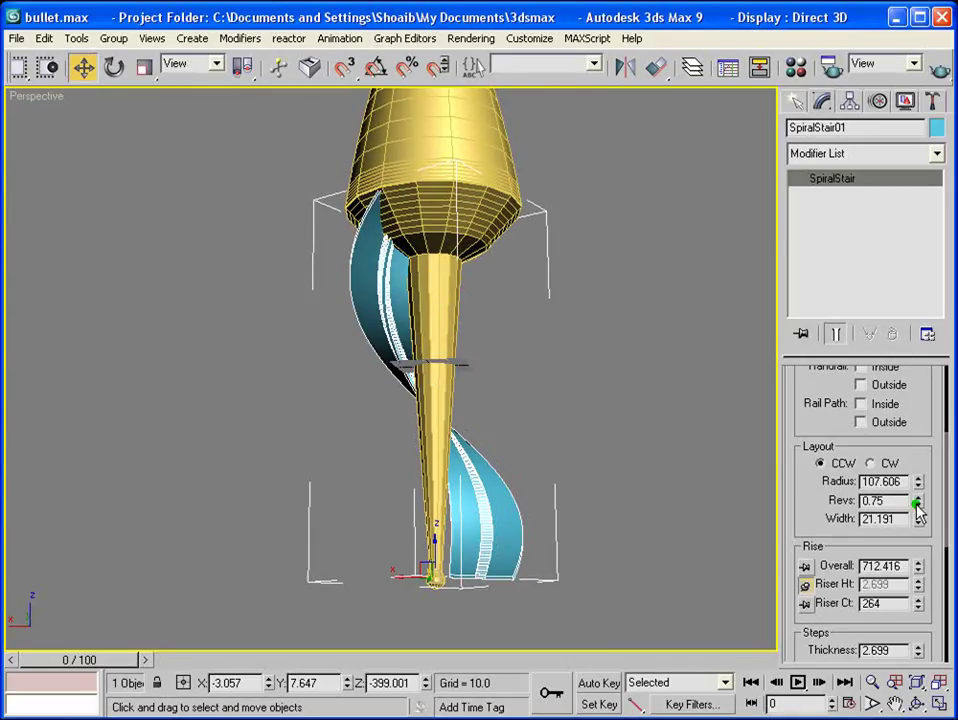
# Widen the spiral stair's layout width to about 107.6 so the steps reach the stem's axis
pyautogui.moveTo(918, 522); pyautogui.dragTo(930, 126)
pyautogui.keyDown('alt'); pyautogui.moveTo(530, 393); pyautogui.dragTo(885, 425, button='middle'); pyautogui.keyUp('alt')
# Try an overall rise of about 904 for the spiral stair and undo the change
pyautogui.moveTo(919, 606); pyautogui.dragTo(920, 575)
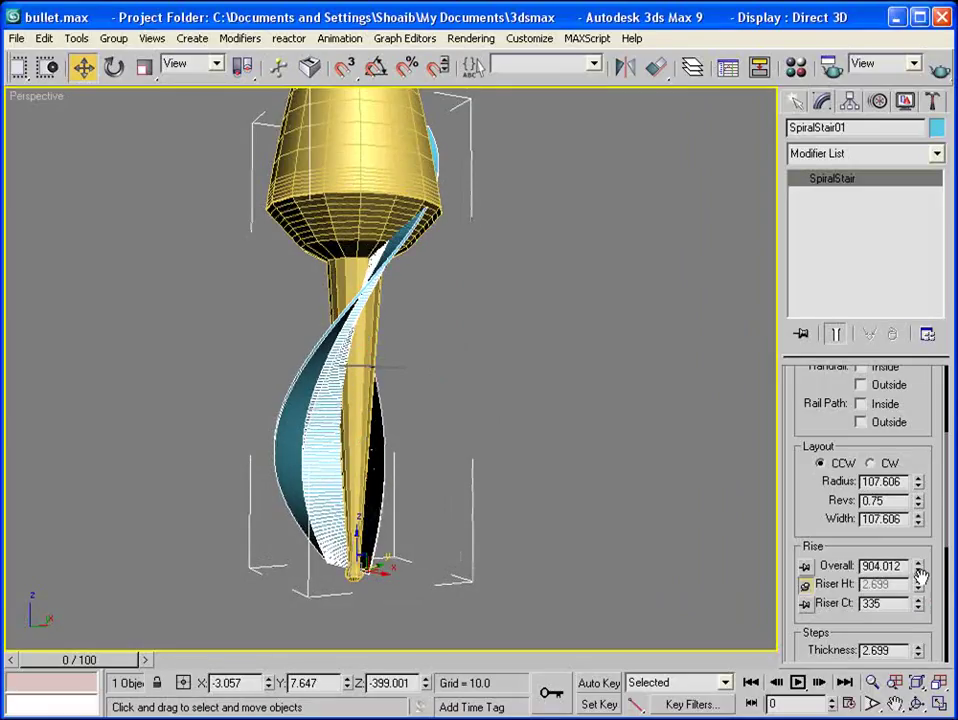
pyautogui.hotkey('ctrl', 'z')
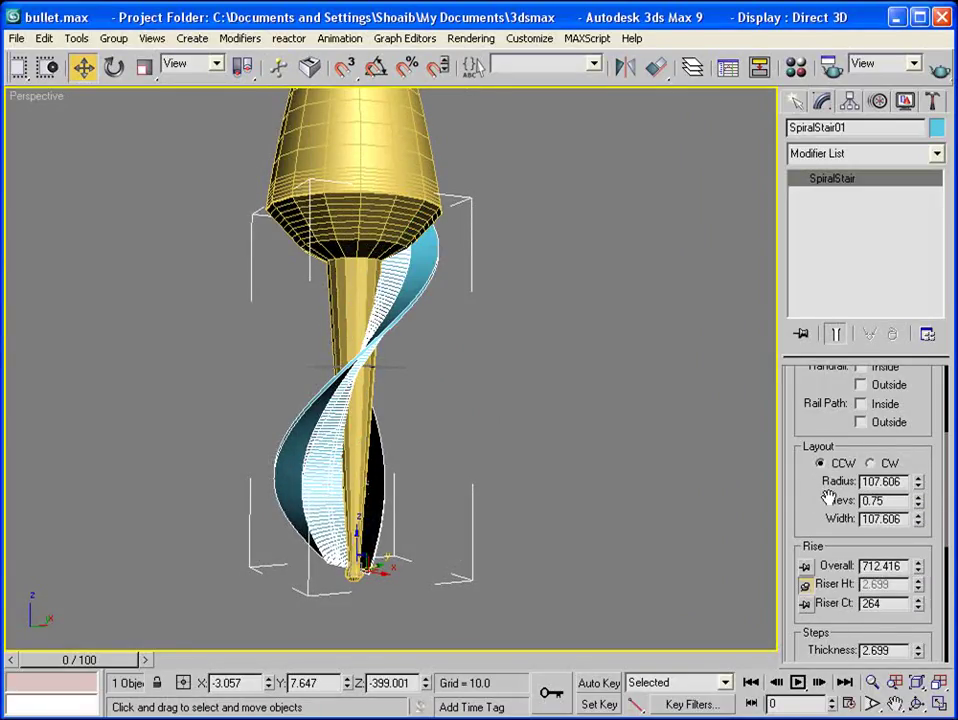
pyautogui.moveTo(830, 505); pyautogui.dragTo(867, 335)
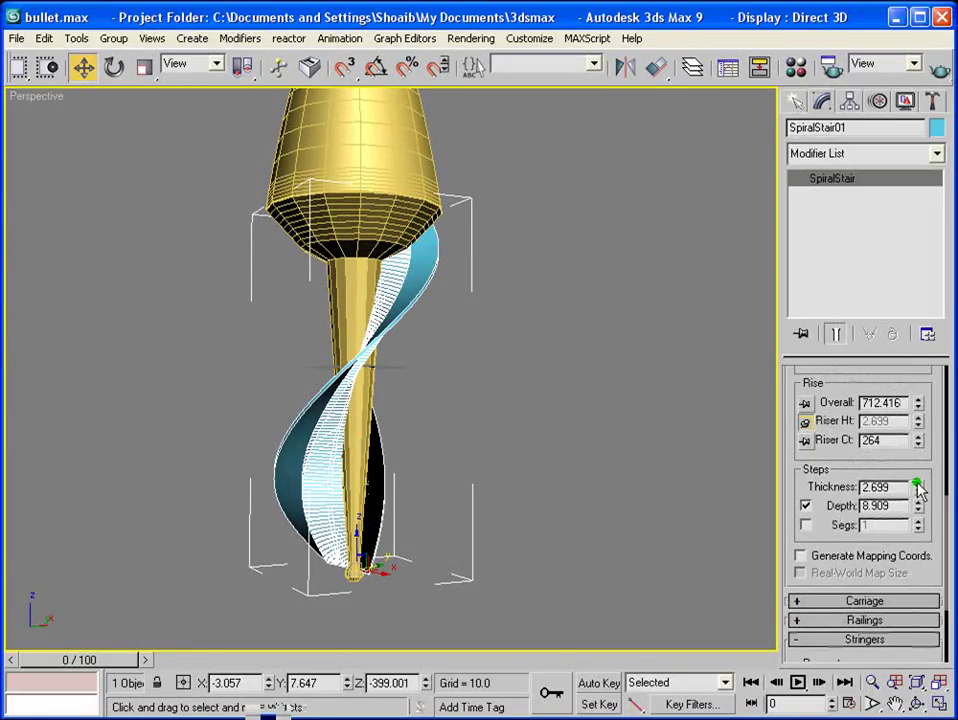
# Increase the spiral stair's step depth to about 16.84
pyautogui.moveTo(918, 484); pyautogui.dragTo(943, 288)
pyautogui.keyDown('alt'); pyautogui.moveTo(490, 320); pyautogui.dragTo(157, 271, button='middle'); pyautogui.keyUp('alt')
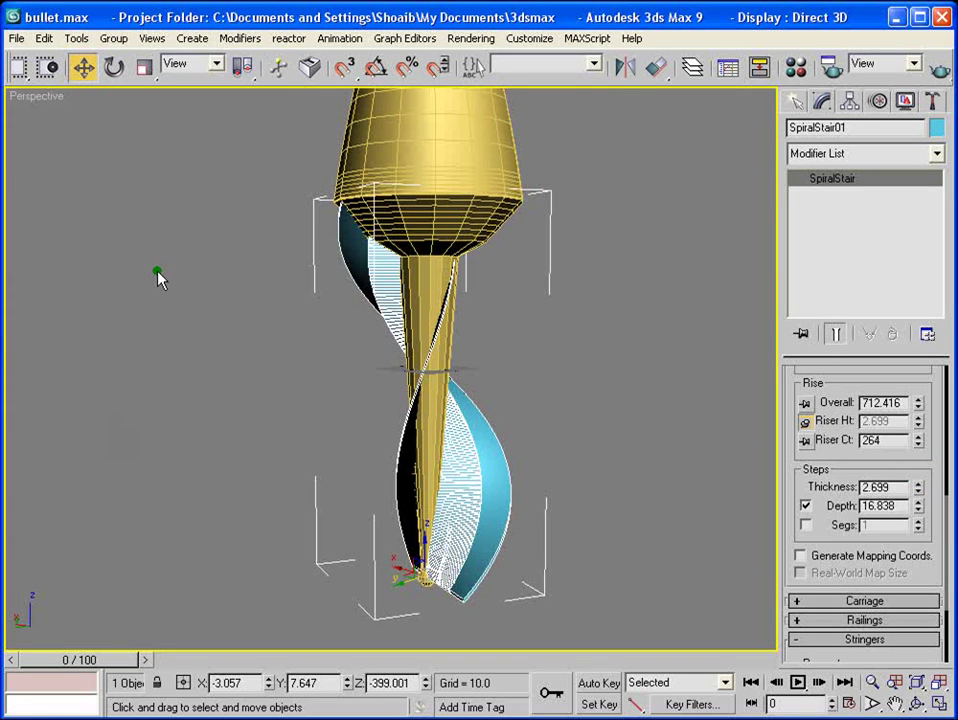
pyautogui.moveTo(832, 459); pyautogui.dragTo(832, 500)
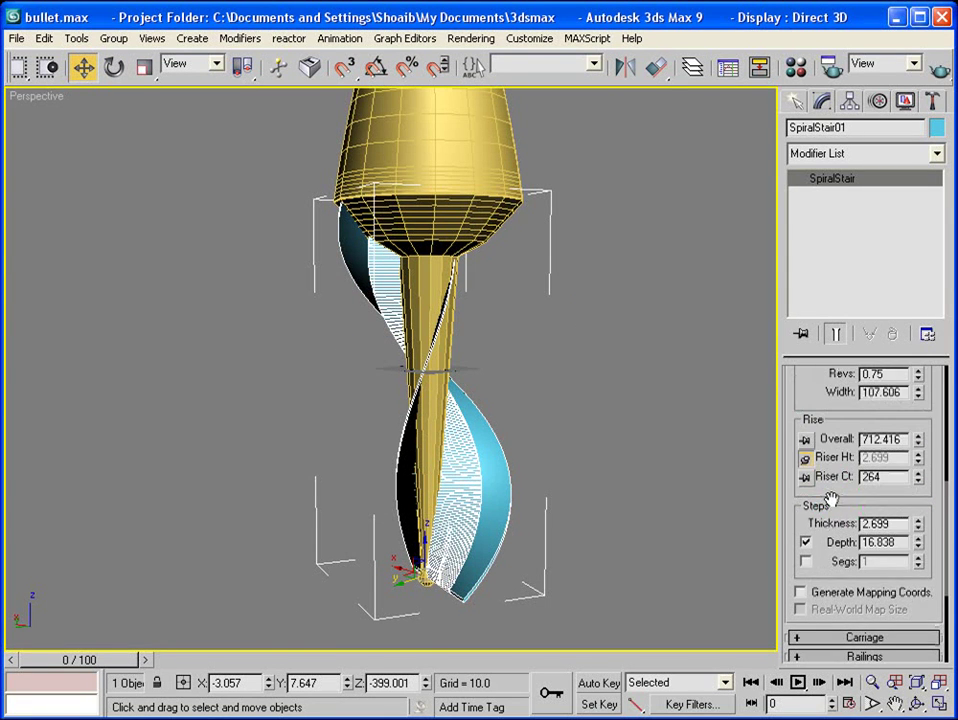
pyautogui.moveTo(566, 324); pyautogui.dragTo(556, 356, button='middle')
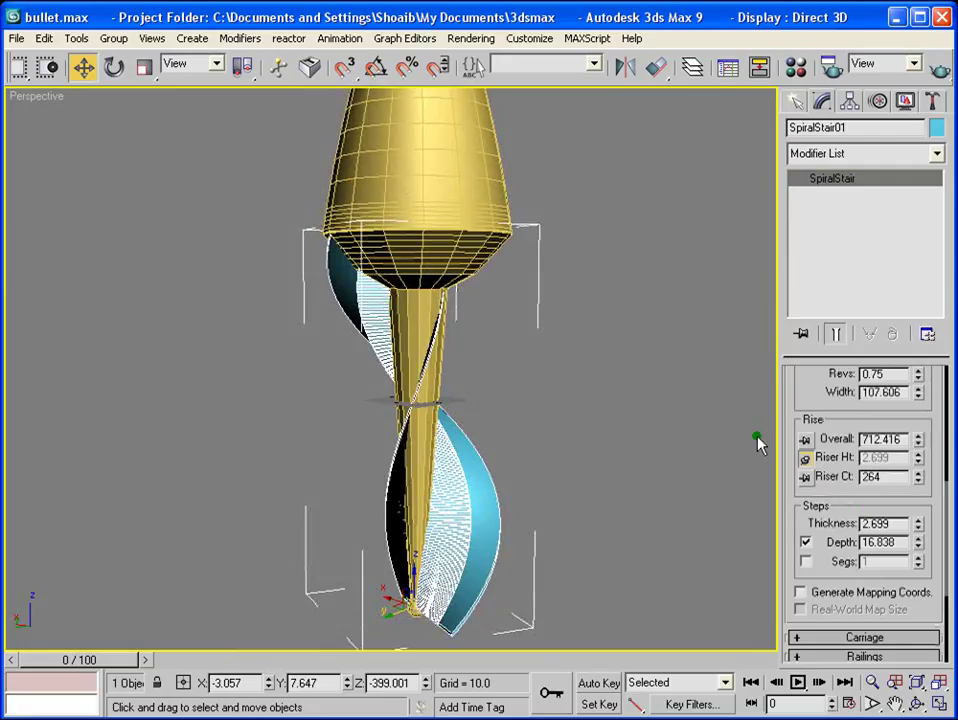
pyautogui.moveTo(608, 255); pyautogui.dragTo(594, 265, button='middle')
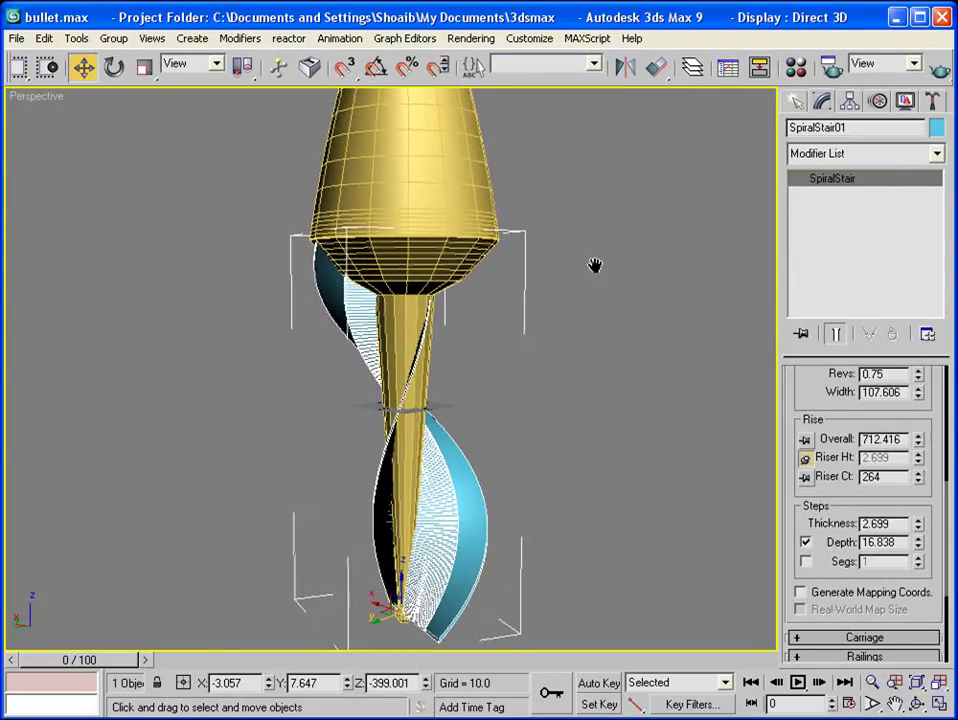
# Apply a Taper modifier to the spiral stair with an amount of about -0.68
pyautogui.click(798, 103)
pyautogui.click(826, 102)
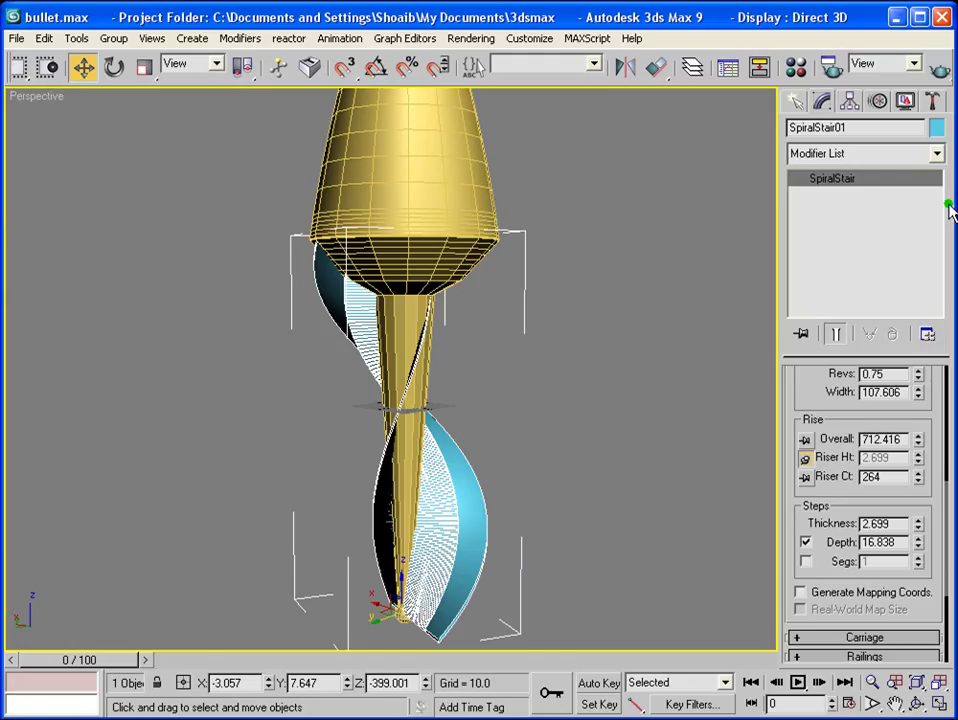
pyautogui.click(938, 154)
pyautogui.moveTo(940, 239); pyautogui.dragTo(942, 560)
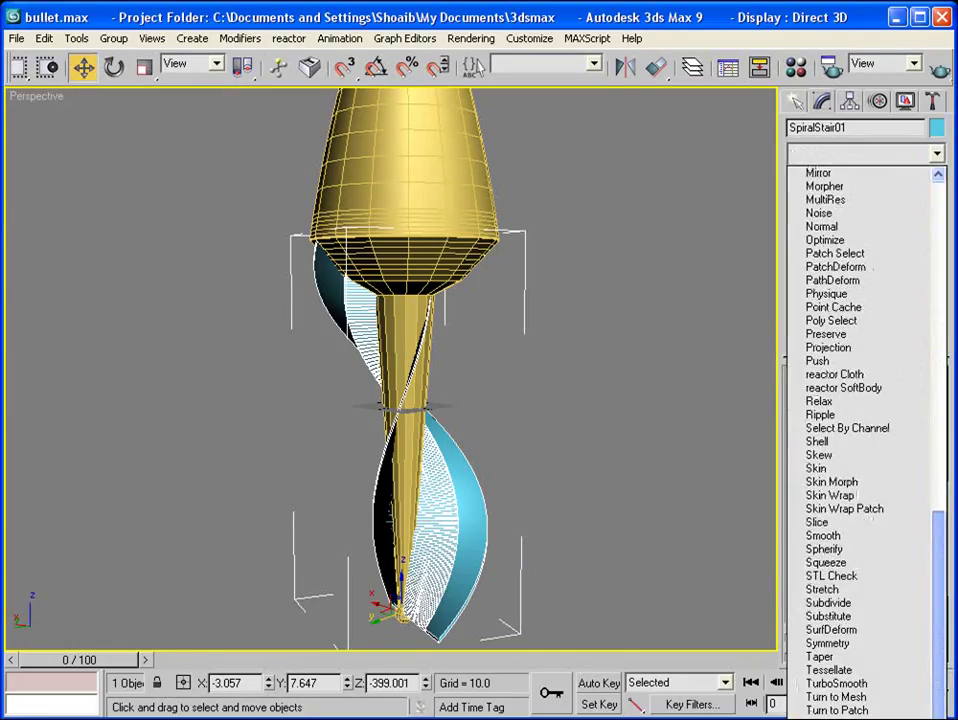
pyautogui.click(838, 657)
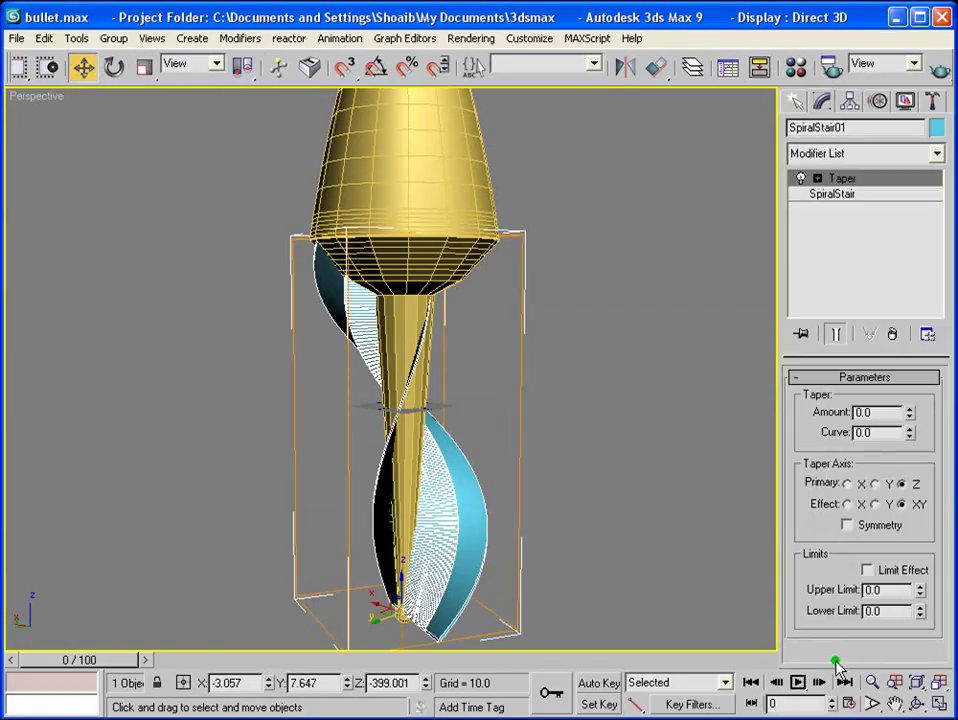
pyautogui.moveTo(911, 413); pyautogui.dragTo(934, 474)
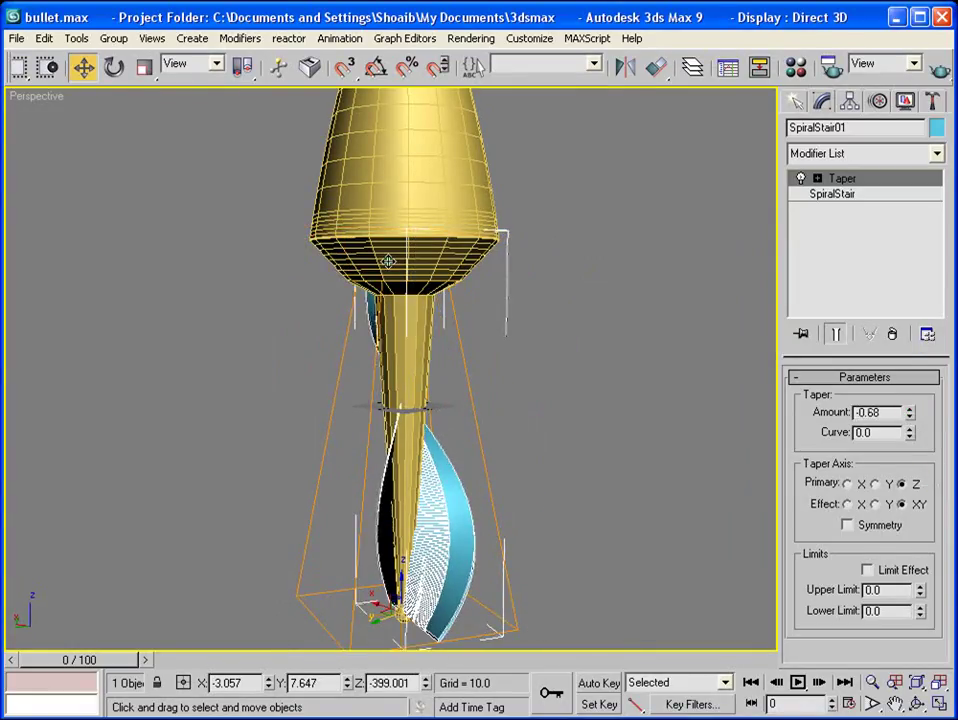
# Mirror the tapered spiral along the Z axis without cloning it
pyautogui.click(626, 68)
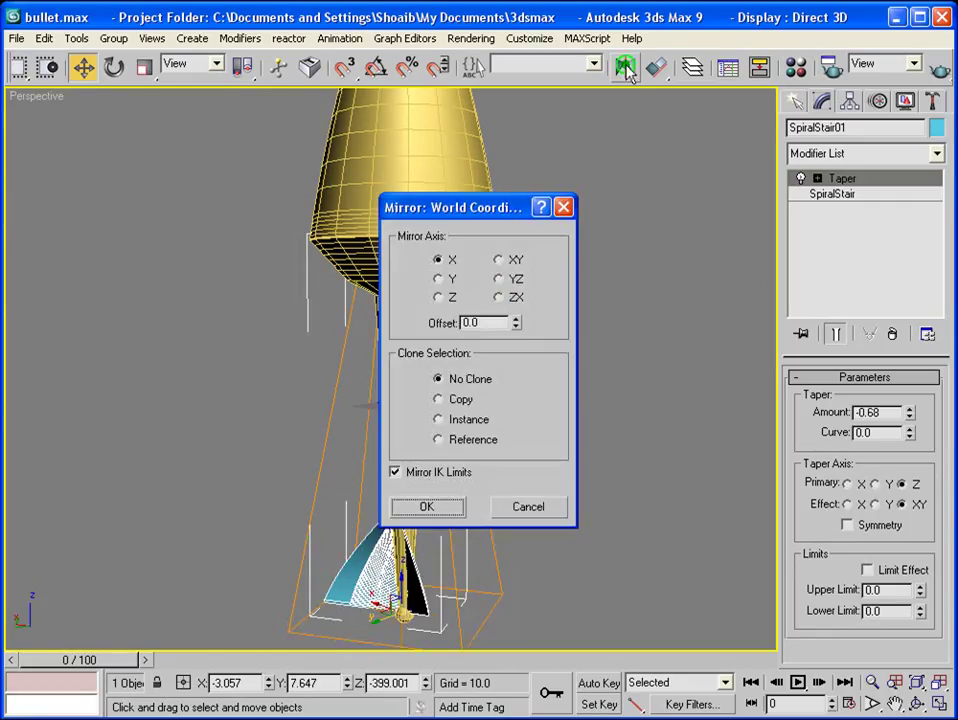
pyautogui.moveTo(500, 187); pyautogui.dragTo(669, 188)
pyautogui.click(610, 275)
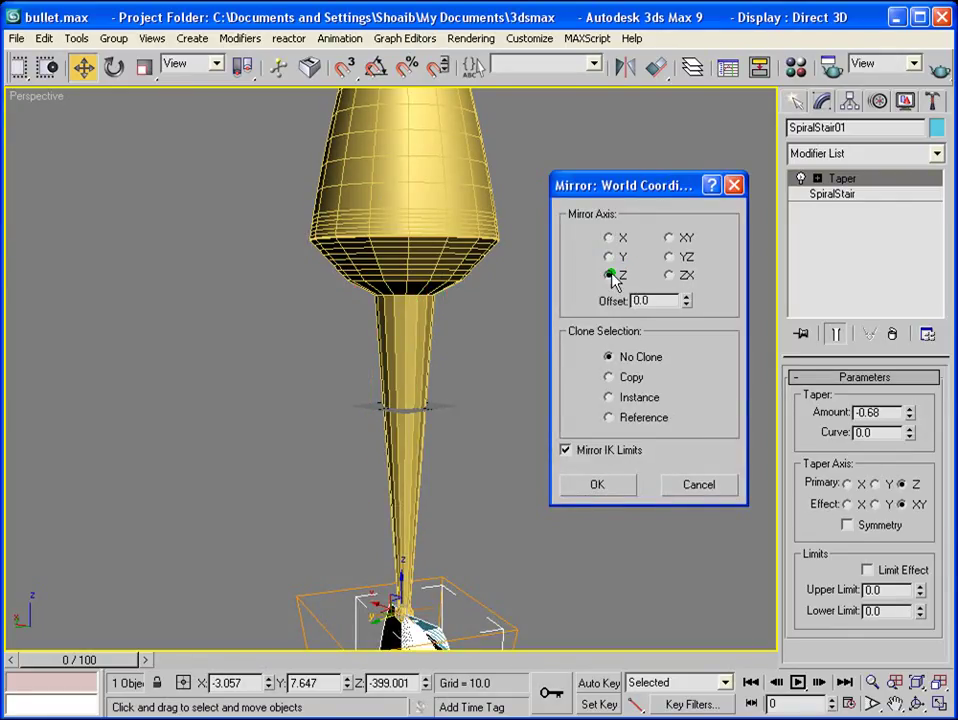
pyautogui.click(604, 484)
pyautogui.moveTo(564, 517); pyautogui.dragTo(573, 261, button='middle')
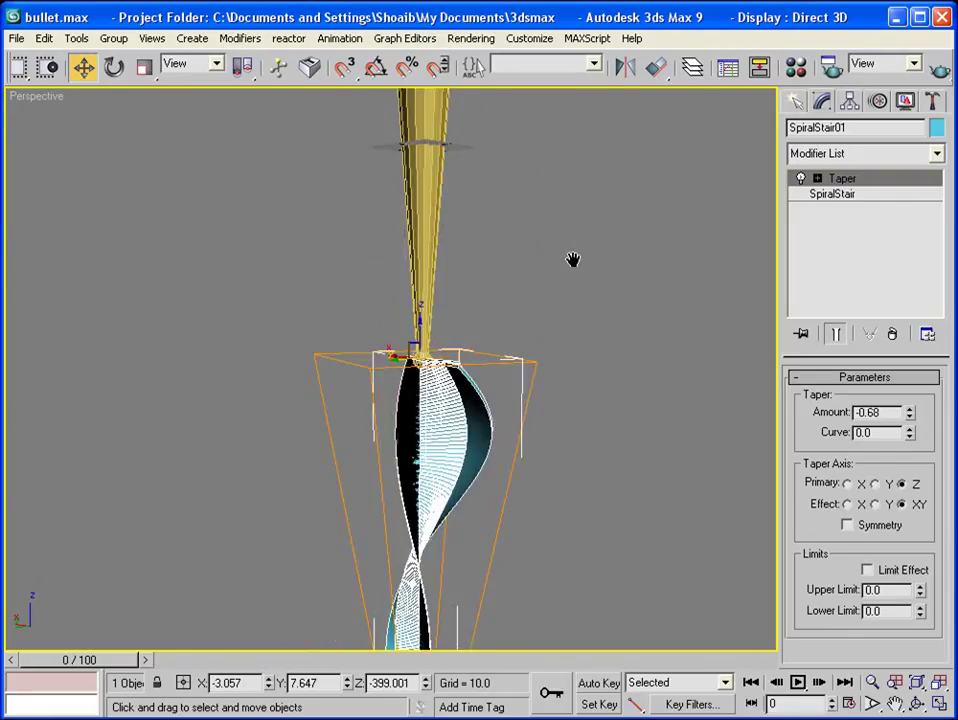
# Move the mirrored spiral up to a Z position of about 305 so it wraps the stem beneath the bullet head
pyautogui.scroll(-2, 573, 263)
pyautogui.rightClick(519, 352)
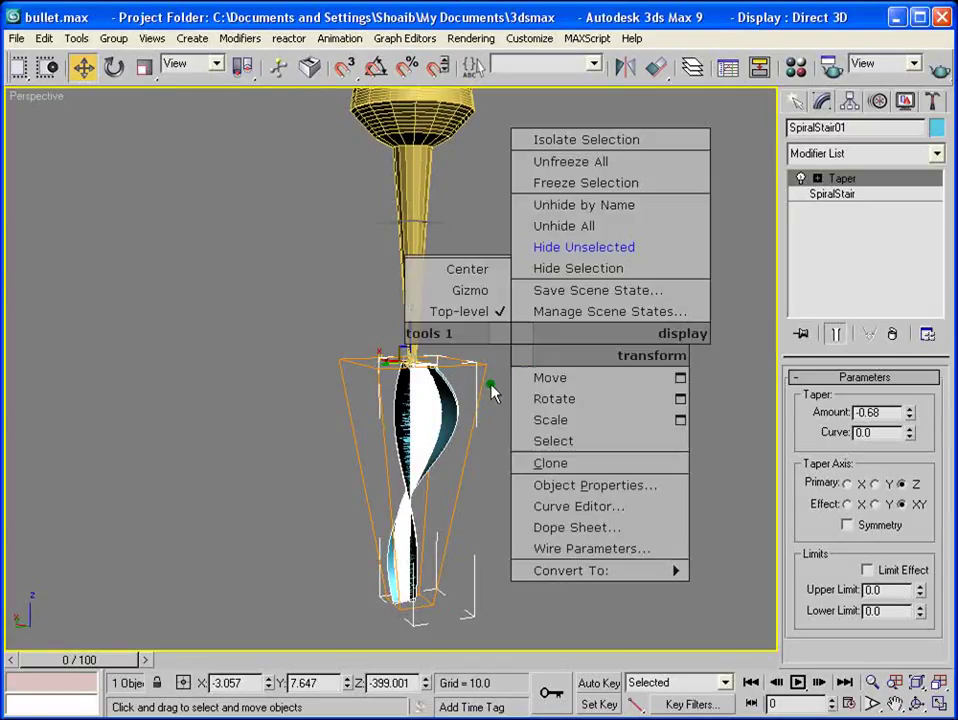
pyautogui.click(490, 384)
pyautogui.moveTo(411, 331); pyautogui.dragTo(456, 80)
pyautogui.scroll(4, 456, 80)
pyautogui.moveTo(400, 369); pyautogui.dragTo(450, 259, button='middle')
pyautogui.keyDown('alt'); pyautogui.moveTo(413, 445); pyautogui.dragTo(394, 554, button='middle'); pyautogui.keyUp('alt')
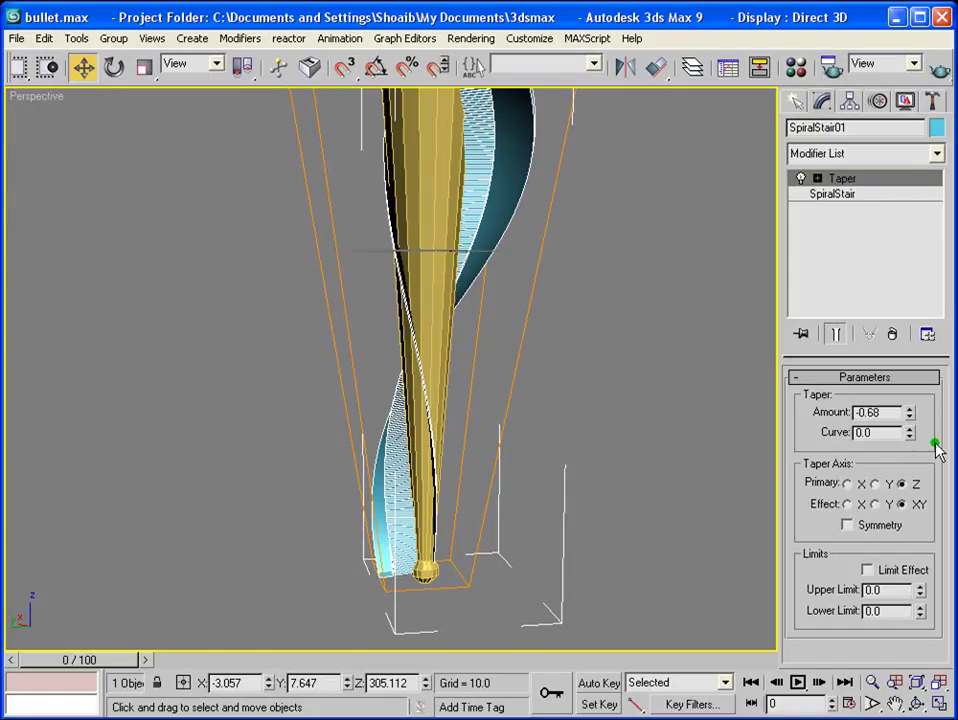
# Strengthen the spiral's taper amount to about -0.97 so the blade narrows to the stem's lower tip
pyautogui.moveTo(913, 416)
pyautogui.mouseDown()
pyautogui.moveTo(909, 397)
pyautogui.moveTo(912, 435)
pyautogui.mouseUp()
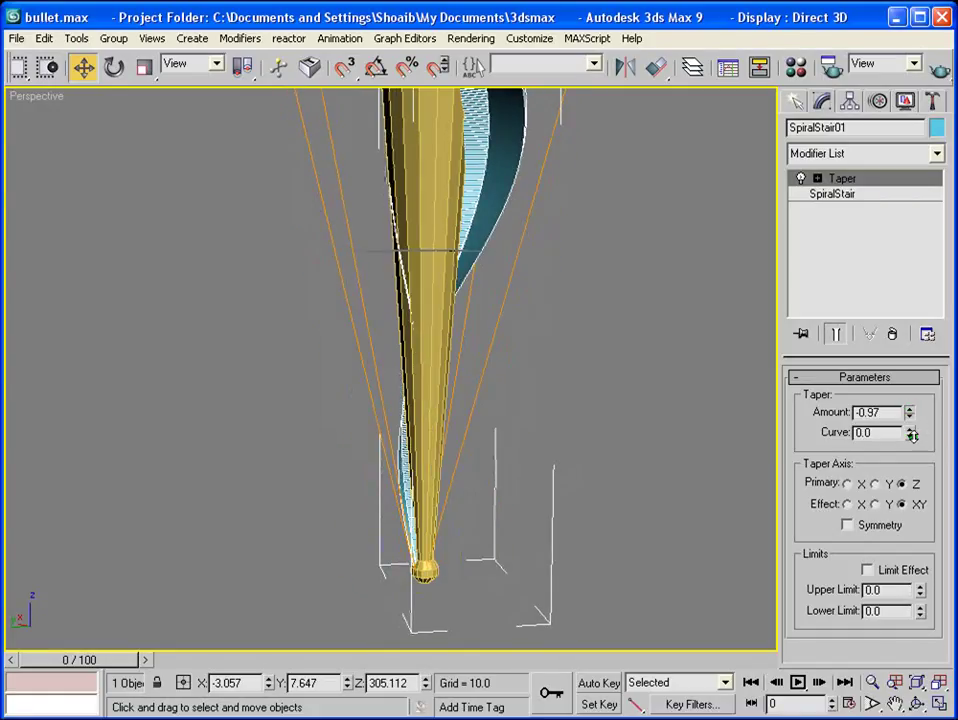
pyautogui.keyDown('alt'); pyautogui.moveTo(882, 445); pyautogui.dragTo(395, 433, button='middle'); pyautogui.keyUp('alt')
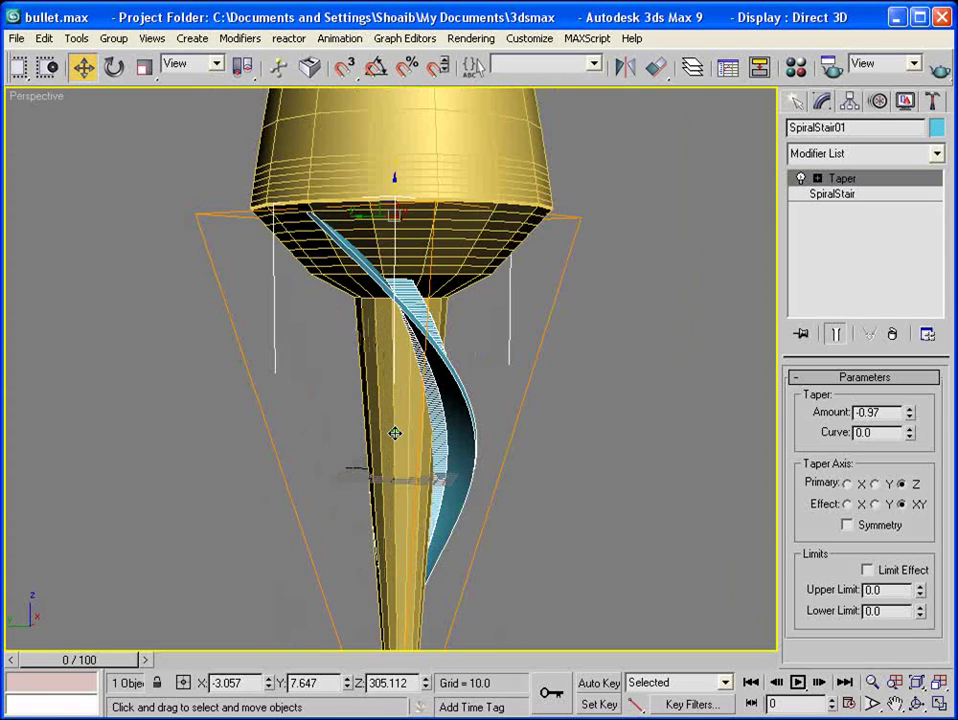
pyautogui.keyDown('alt'); pyautogui.moveTo(392, 353); pyautogui.dragTo(565, 322, button='middle'); pyautogui.keyUp('alt')
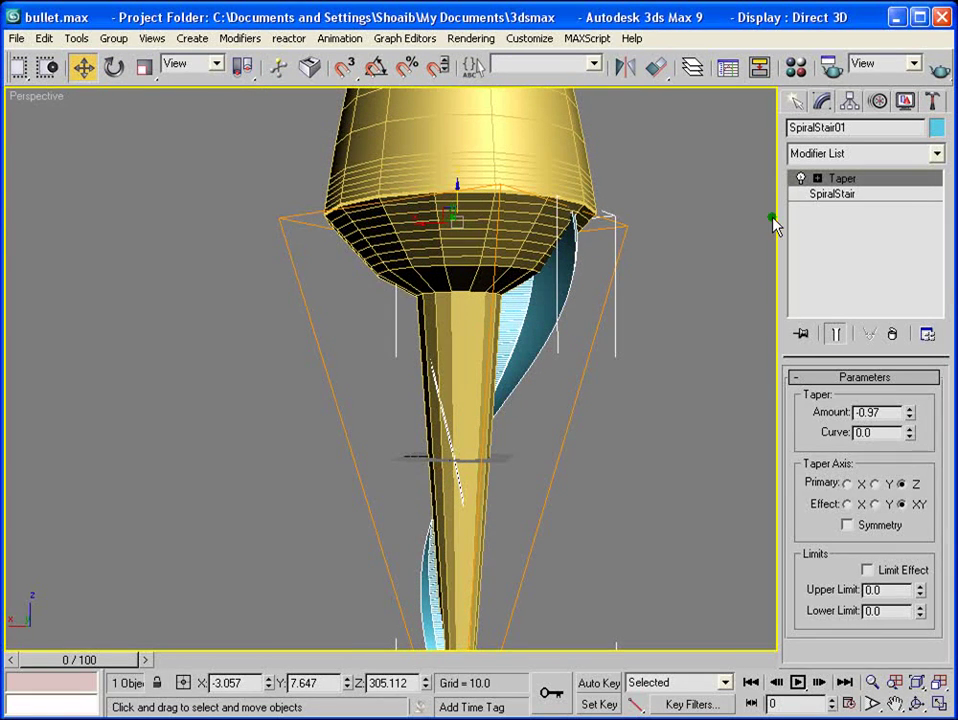
# Widen the spiral blade slightly outward through the SpiralStair base parameters and return to the Taper modifier
pyautogui.click(851, 200)
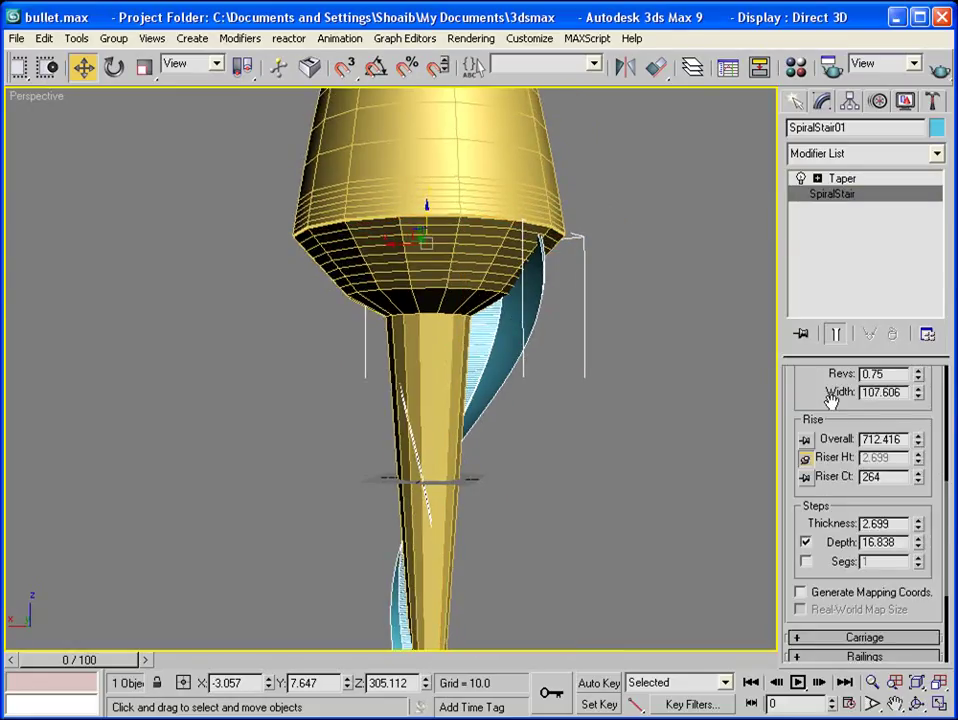
pyautogui.scroll(5, 810, 397)
pyautogui.moveTo(929, 597); pyautogui.dragTo(918, 502)
pyautogui.click(840, 179)
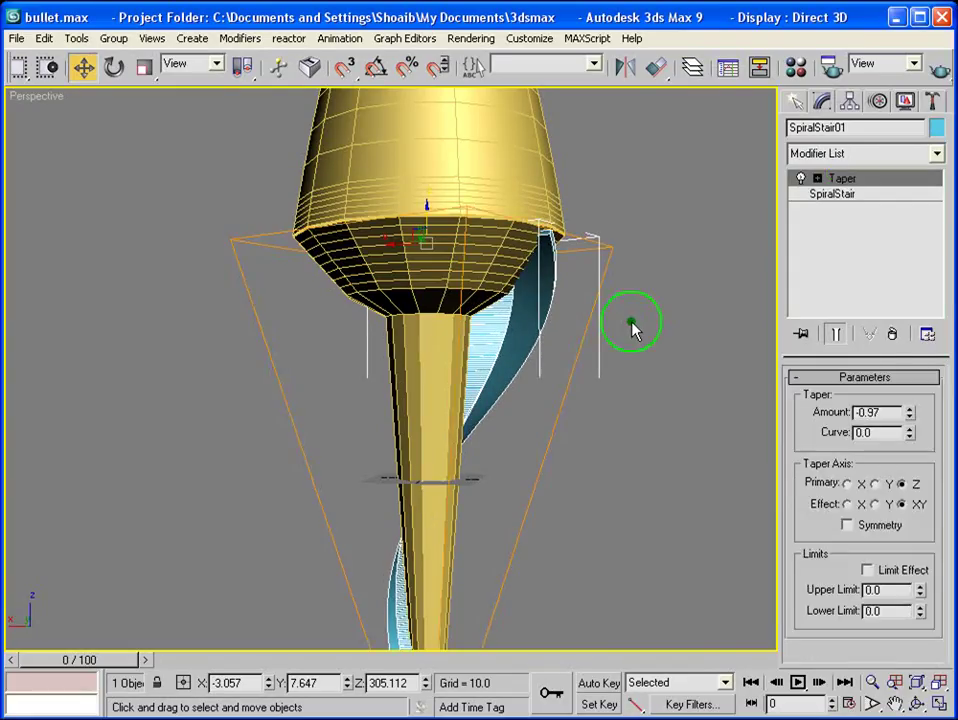
# Examine the tapered blade around the stem from several sides, deselect it, and check the reference image in Photoshop
pyautogui.scroll(-5, 627, 366)
pyautogui.keyDown('alt'); pyautogui.moveTo(584, 374); pyautogui.dragTo(259, 393, button='middle'); pyautogui.keyUp('alt')
pyautogui.scroll(5, 333, 410)
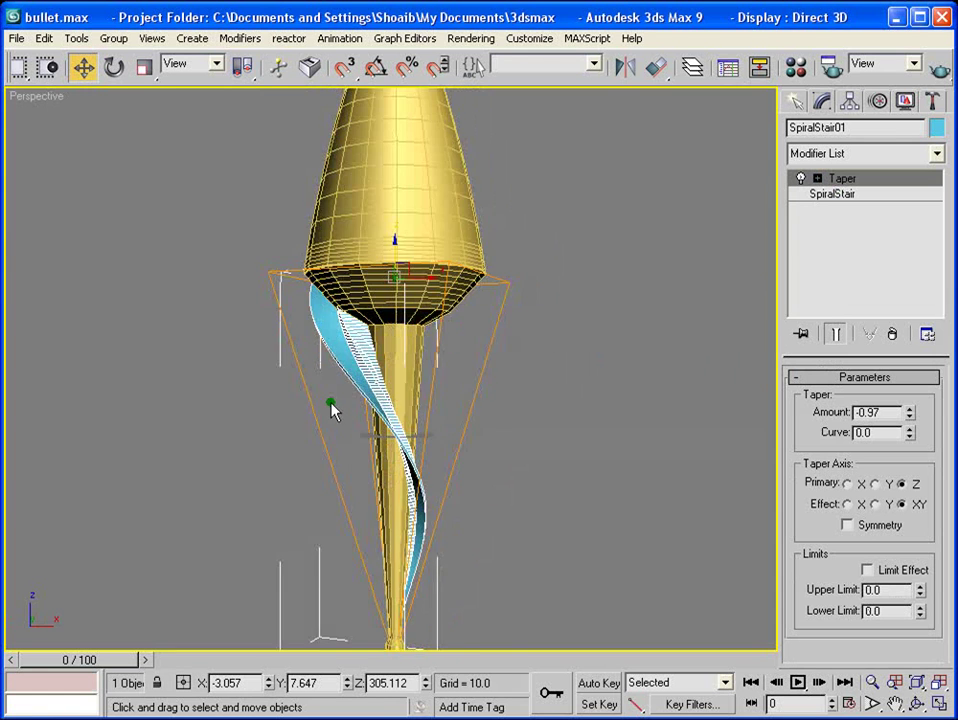
pyautogui.keyDown('alt'); pyautogui.moveTo(513, 439); pyautogui.dragTo(656, 406, button='middle'); pyautogui.keyUp('alt')
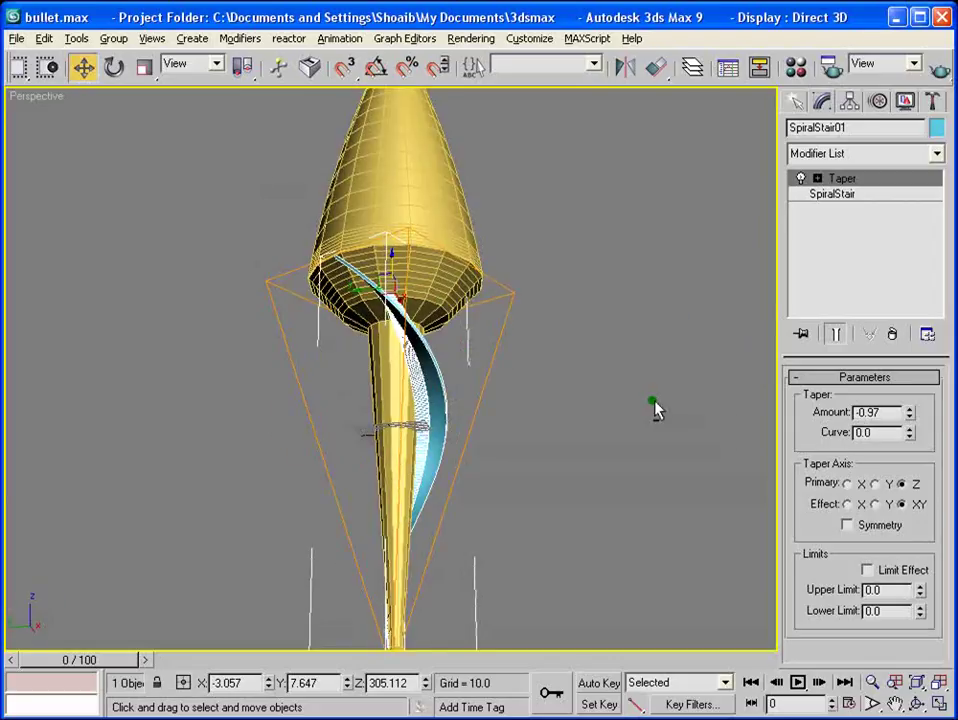
pyautogui.scroll(-2, 640, 406)
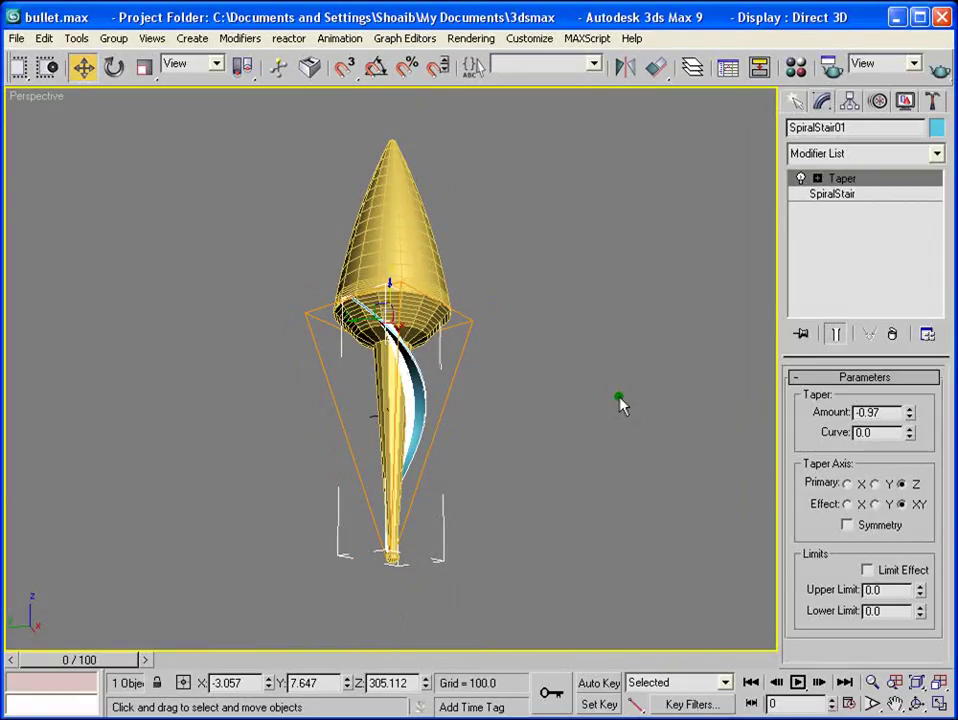
pyautogui.scroll(3, 509, 392)
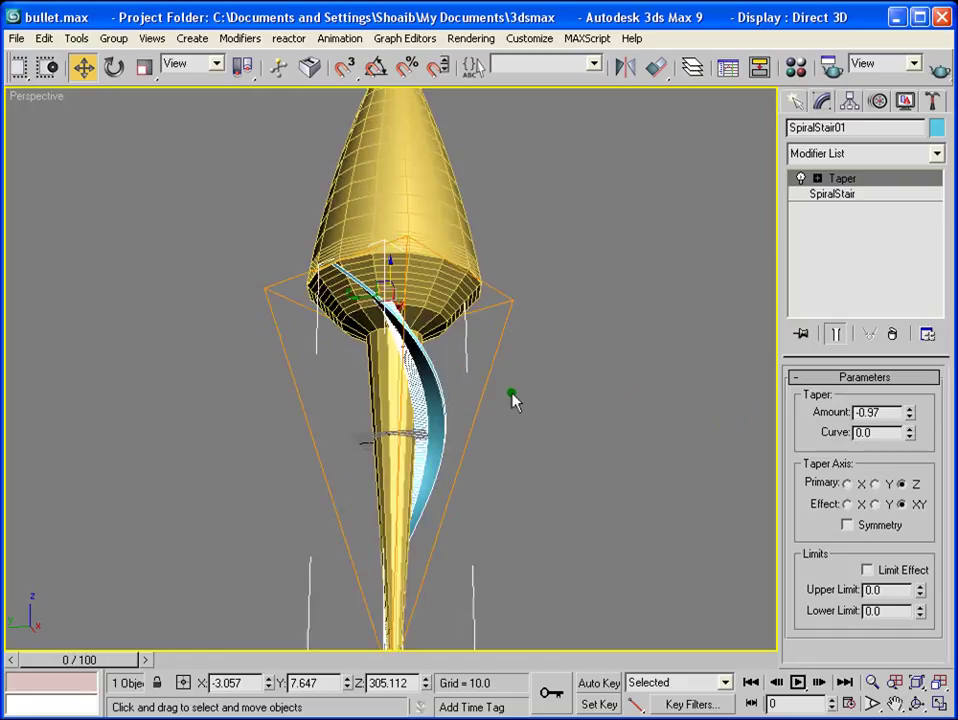
pyautogui.scroll(-3, 513, 398)
pyautogui.click(513, 398)
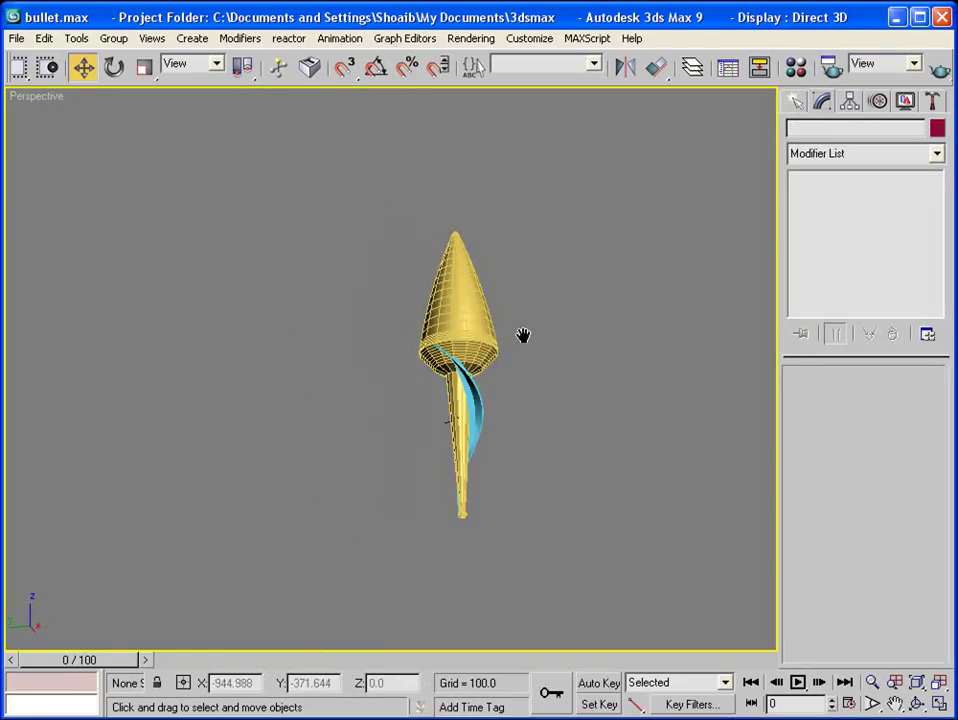
pyautogui.moveTo(578, 227); pyautogui.dragTo(533, 207, button='middle')
pyautogui.scroll(2, 487, 278)
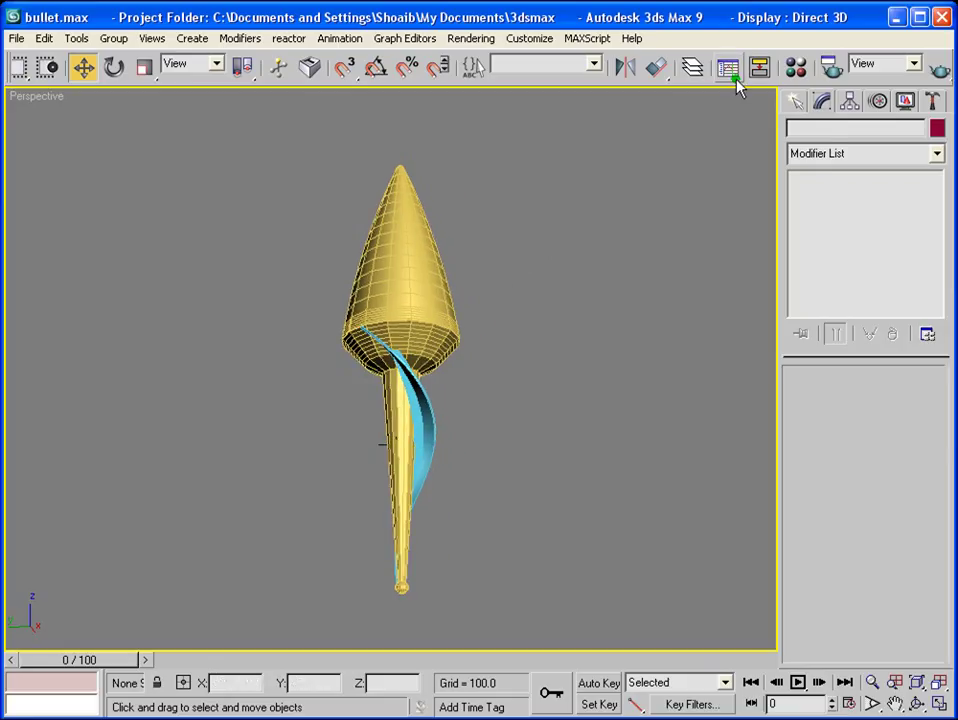
pyautogui.hotkey('alt', 'Tab')
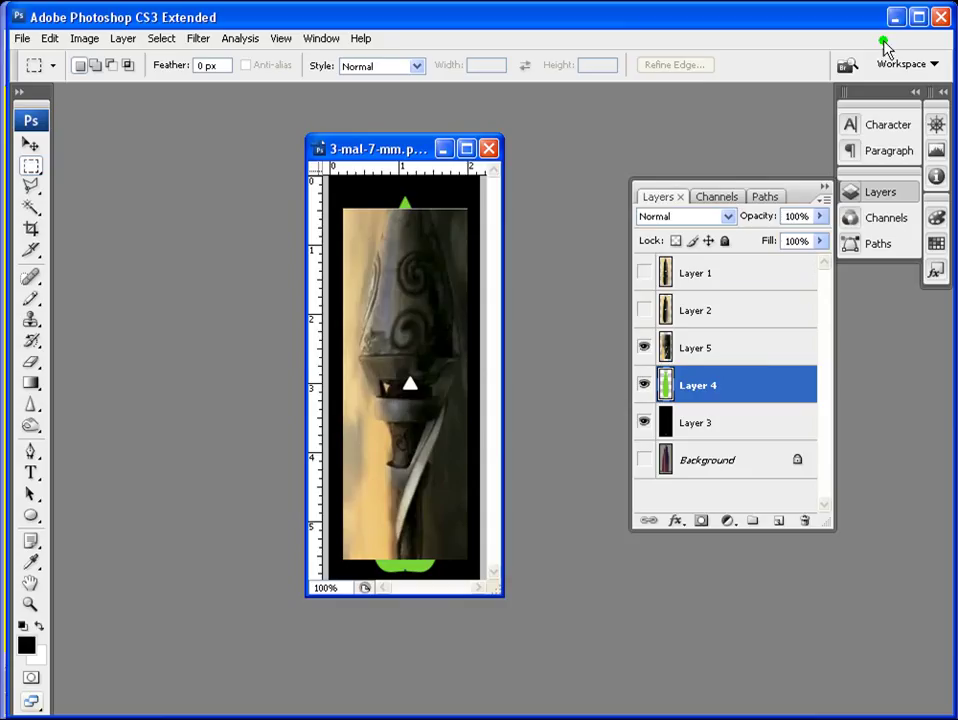
pyautogui.click(895, 17)
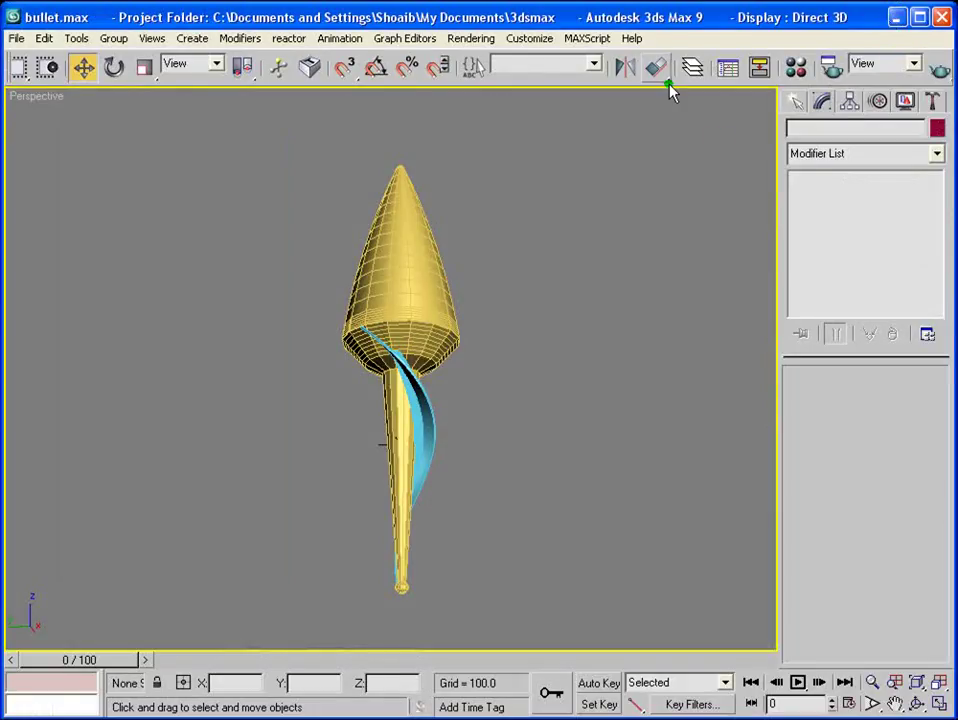
# Create a Tube primitive centred on the stem in the Top view, with an outer radius of about 173
pyautogui.click(938, 703)
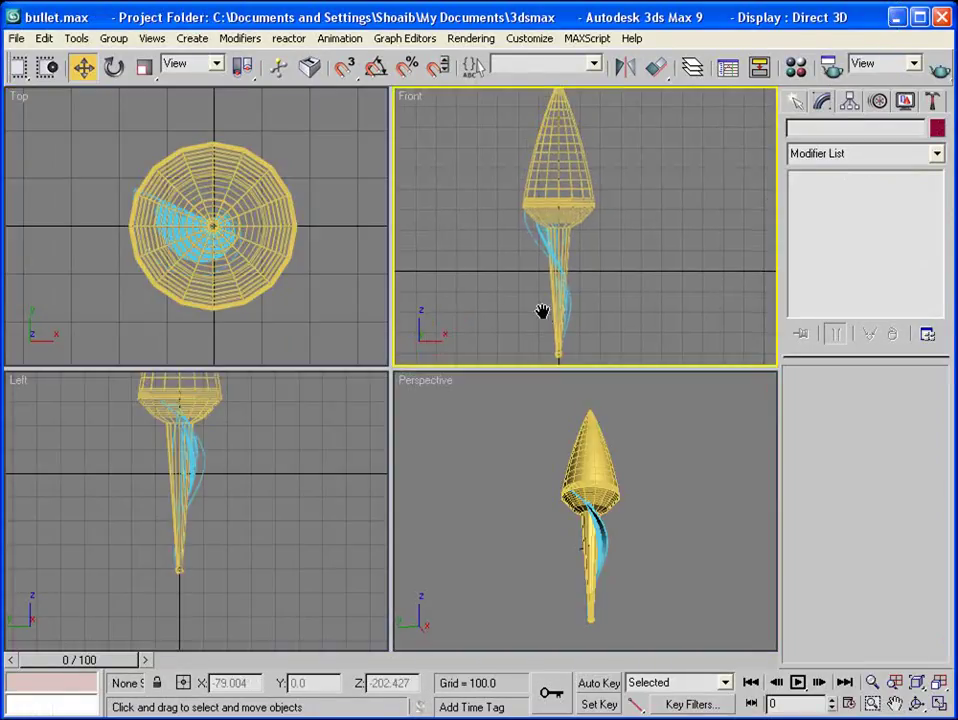
pyautogui.moveTo(198, 208); pyautogui.dragTo(195, 219, button='middle')
pyautogui.click(796, 104)
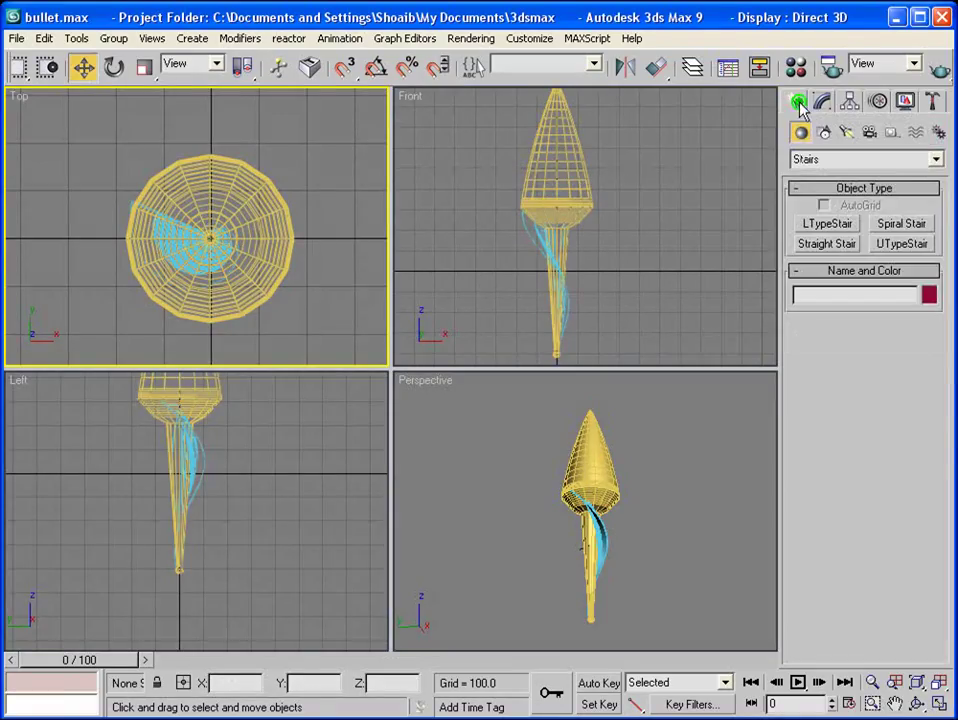
pyautogui.click(938, 160)
pyautogui.click(932, 169)
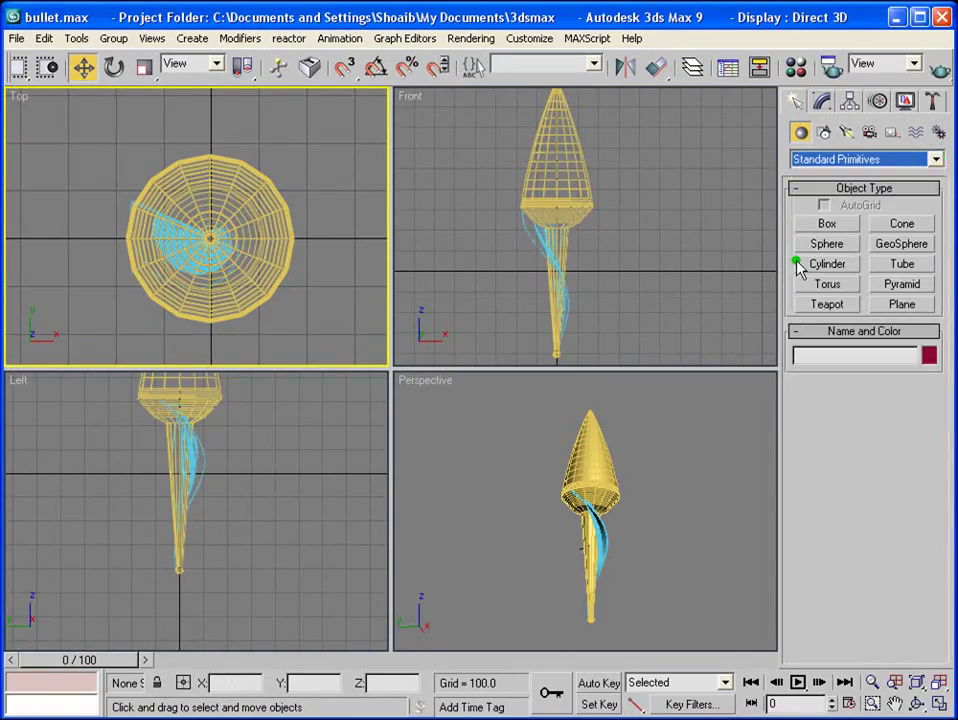
pyautogui.click(898, 264)
pyautogui.scroll(2, 208, 229)
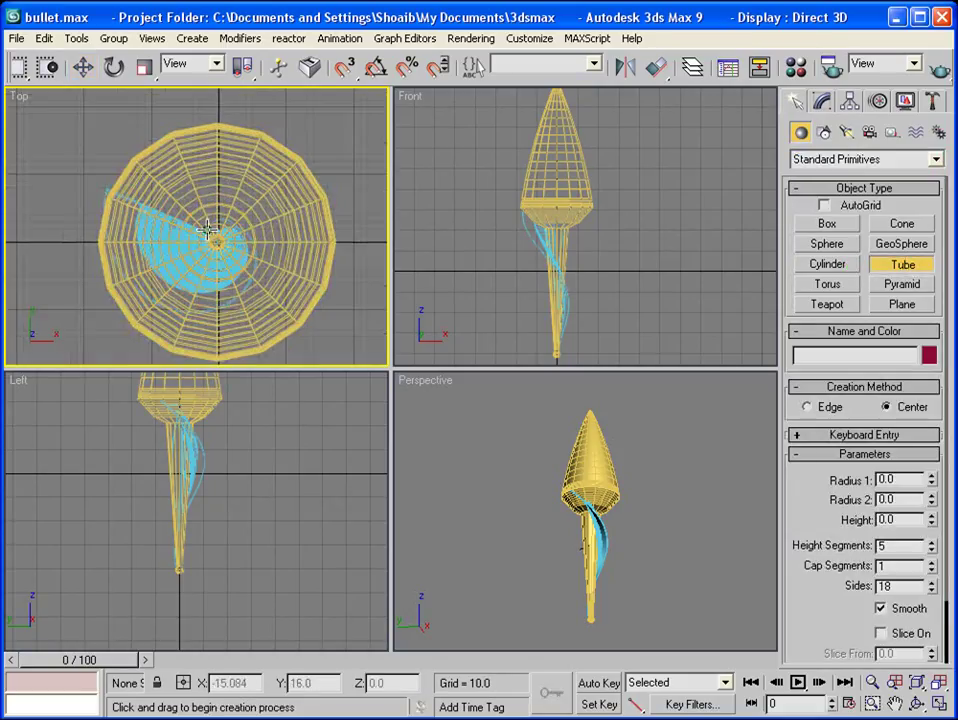
pyautogui.moveTo(216, 240); pyautogui.dragTo(294, 152)
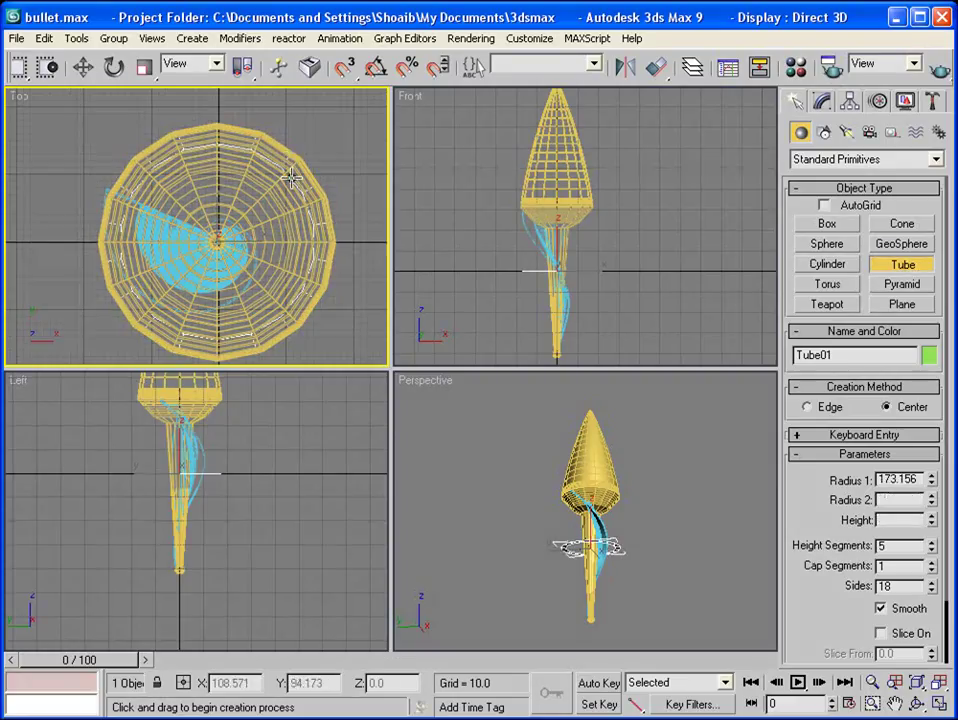
pyautogui.click(296, 208)
pyautogui.click(306, 156)
pyautogui.rightClick(537, 289)
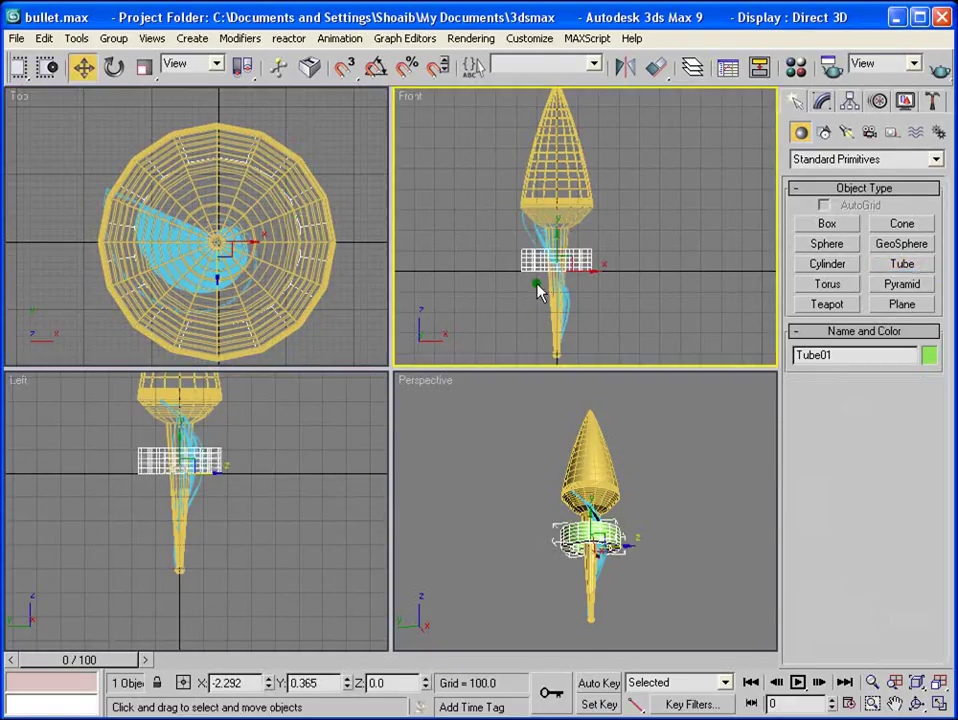
# Raise the tube to just beneath the bullet head and align it centre to centre with Bullet_top on X, Y and Z
pyautogui.moveTo(574, 268); pyautogui.dragTo(574, 228)
pyautogui.scroll(5, 574, 228)
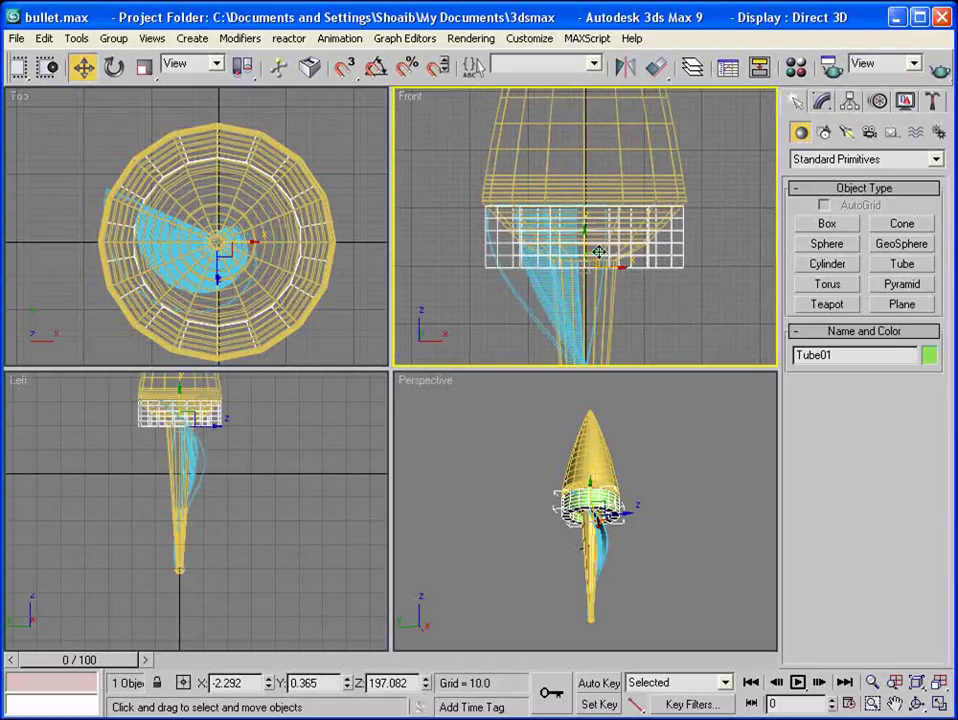
pyautogui.click(656, 70)
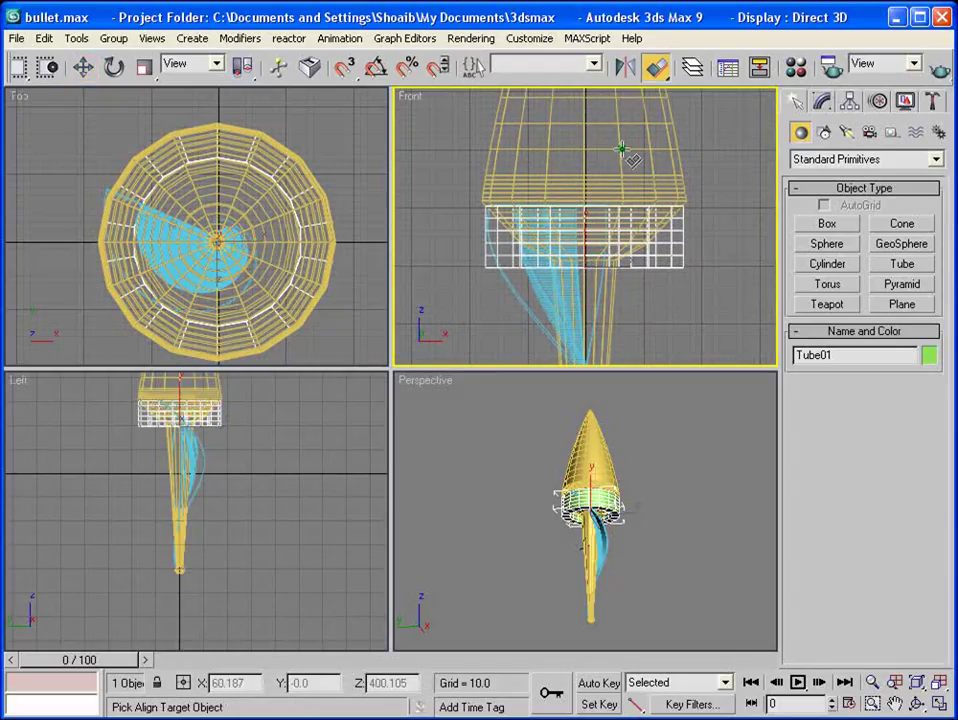
pyautogui.click(666, 270)
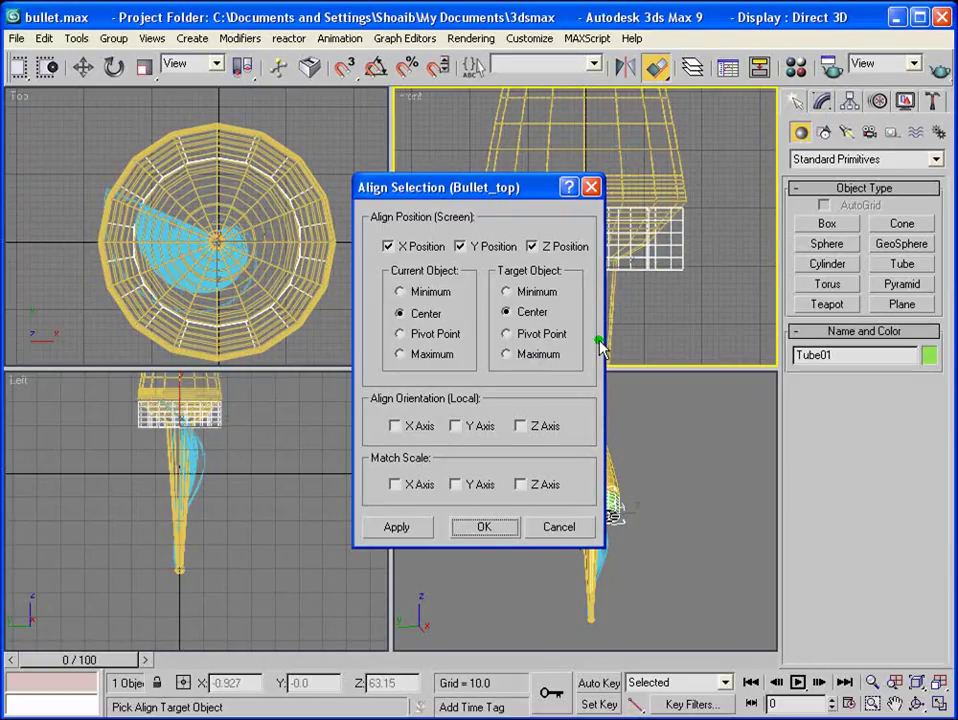
pyautogui.click(455, 527)
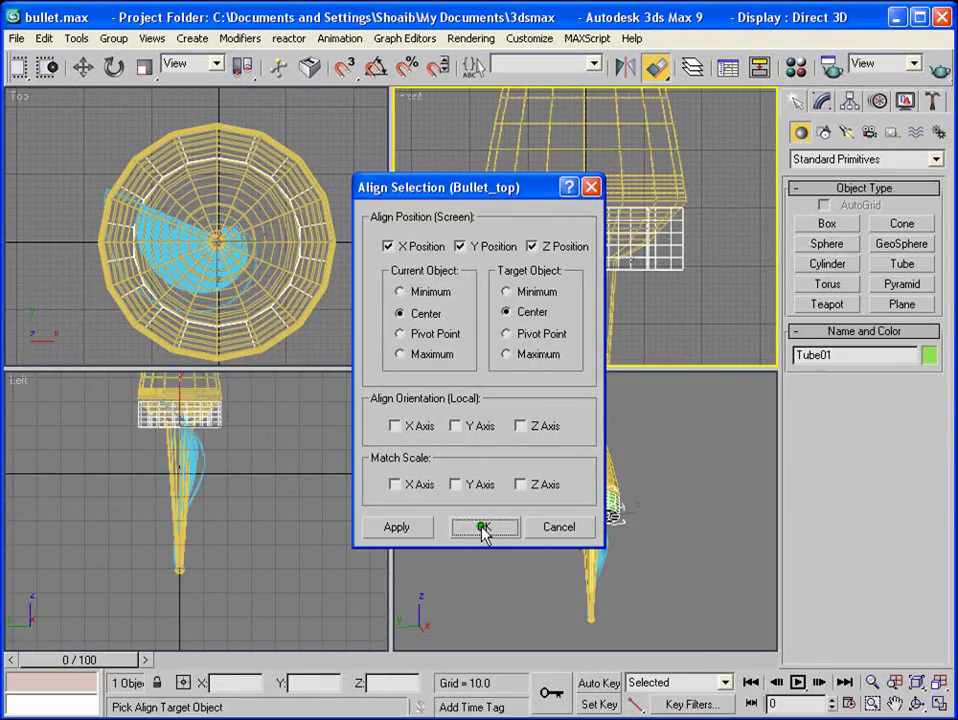
pyautogui.moveTo(206, 185); pyautogui.dragTo(193, 181, button='middle')
pyautogui.scroll(3, 195, 200)
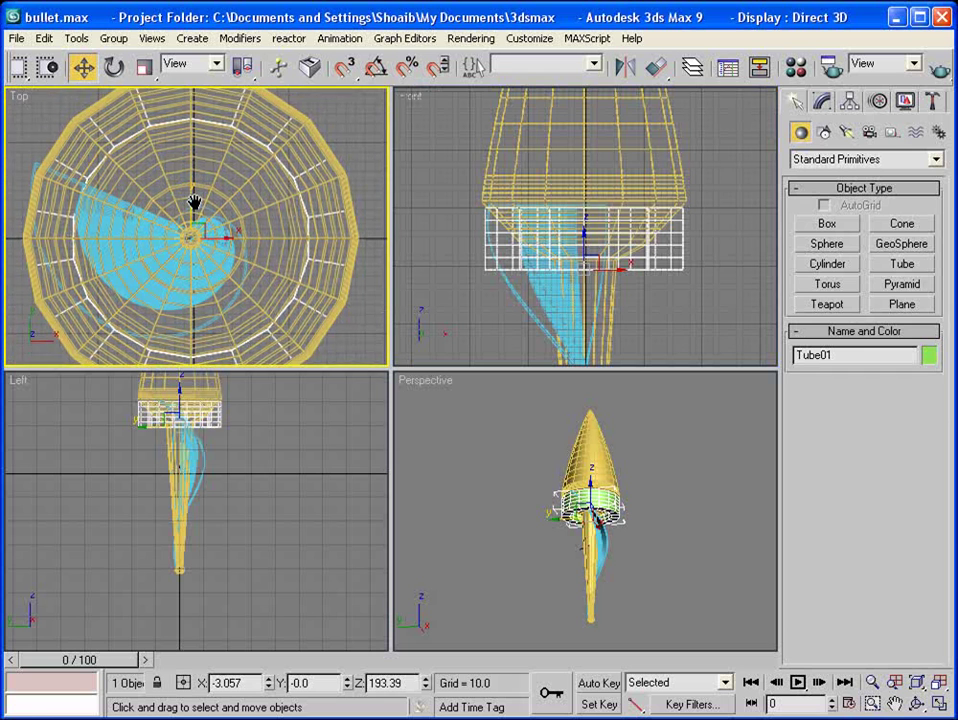
# Reduce the spiral blade's base SpiralStair radius so its upper end stays inside the tube, and return to its Taper modifier
pyautogui.click(822, 104)
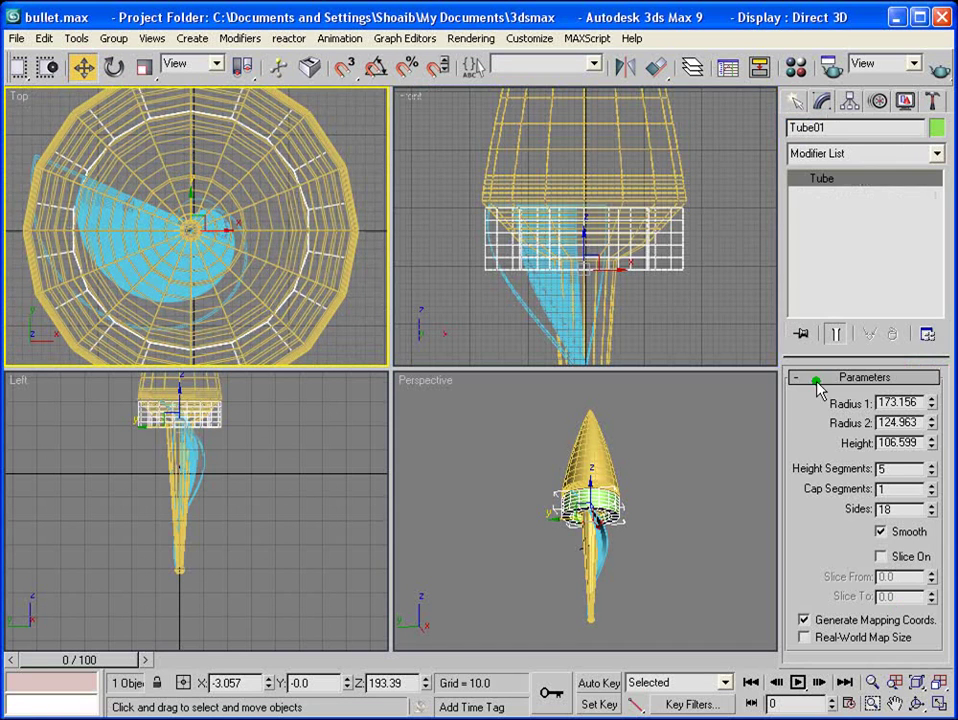
pyautogui.click(635, 248)
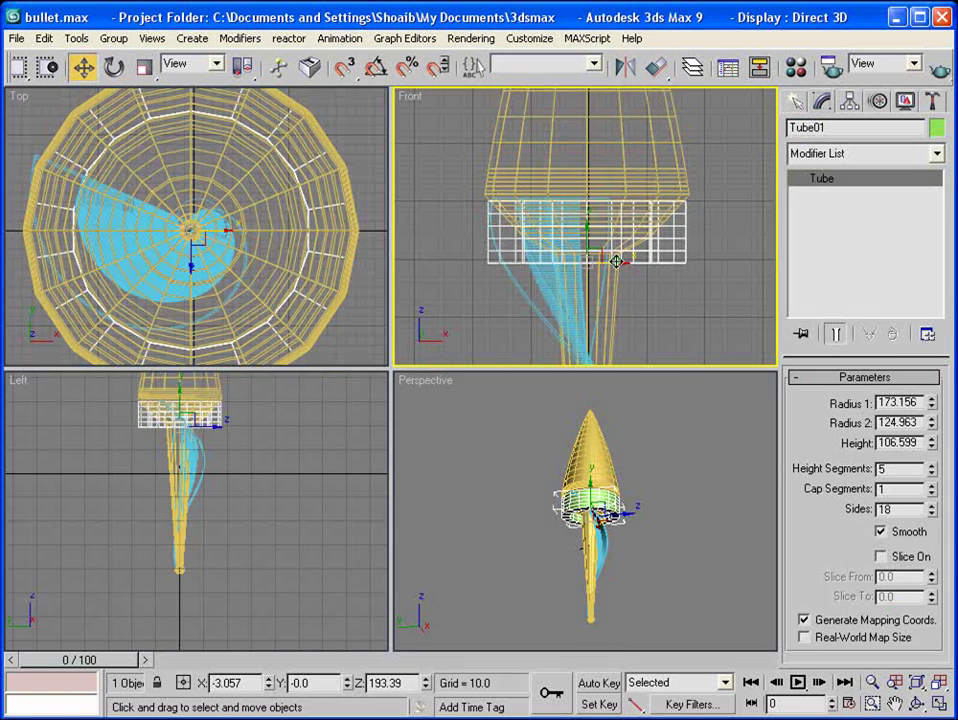
pyautogui.scroll(5, 616, 460)
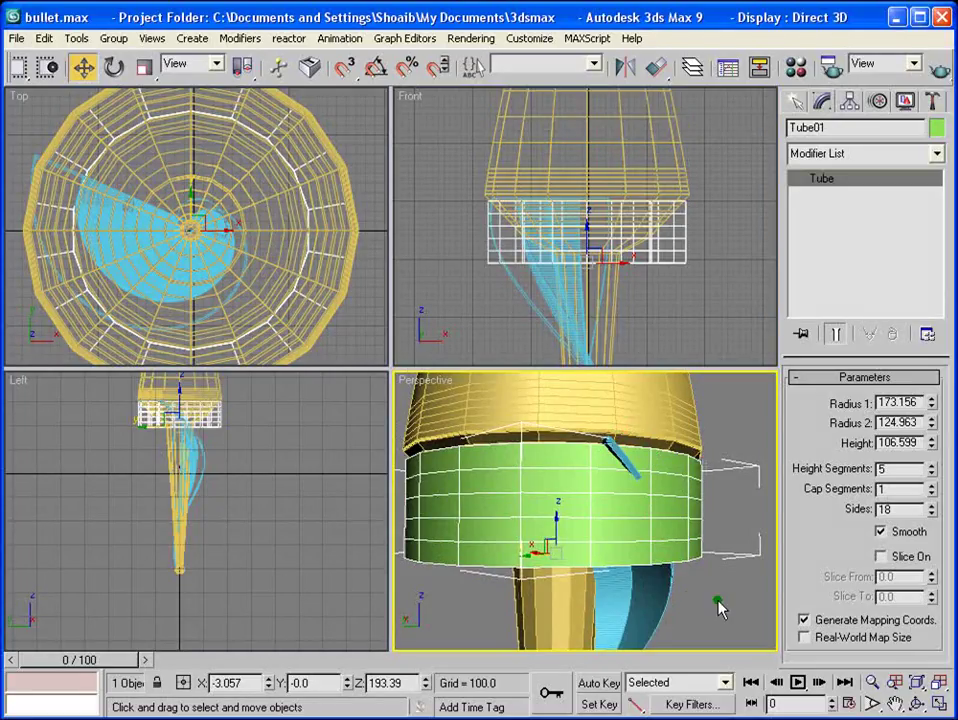
pyautogui.click(669, 584)
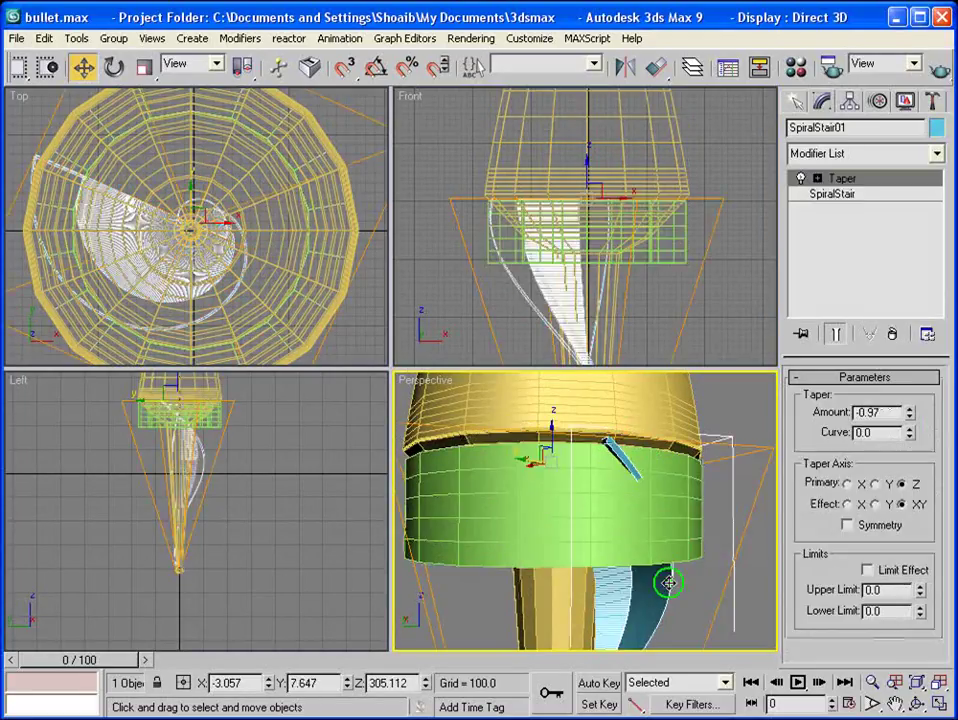
pyautogui.click(833, 194)
pyautogui.scroll(-3, 926, 401)
pyautogui.moveTo(926, 428); pyautogui.dragTo(910, 378)
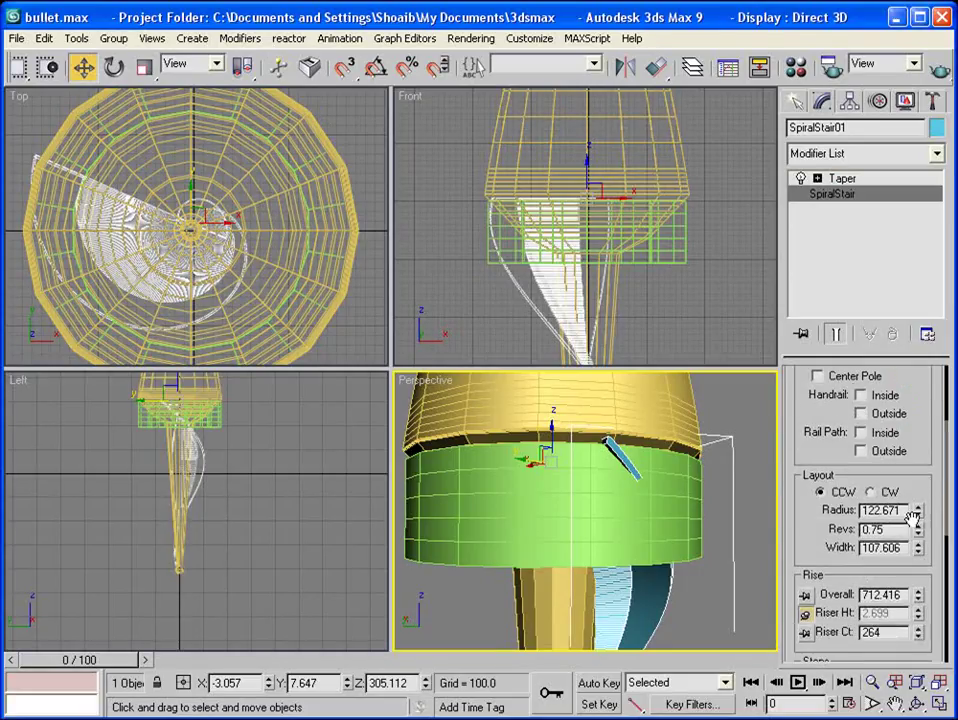
pyautogui.moveTo(917, 518); pyautogui.dragTo(918, 522)
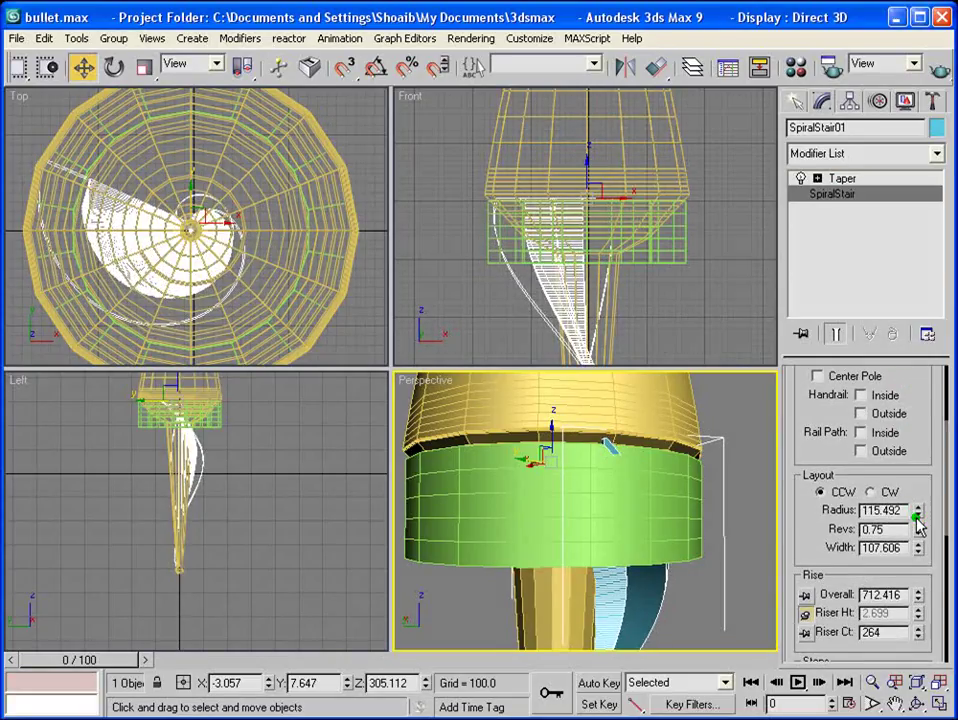
pyautogui.click(842, 178)
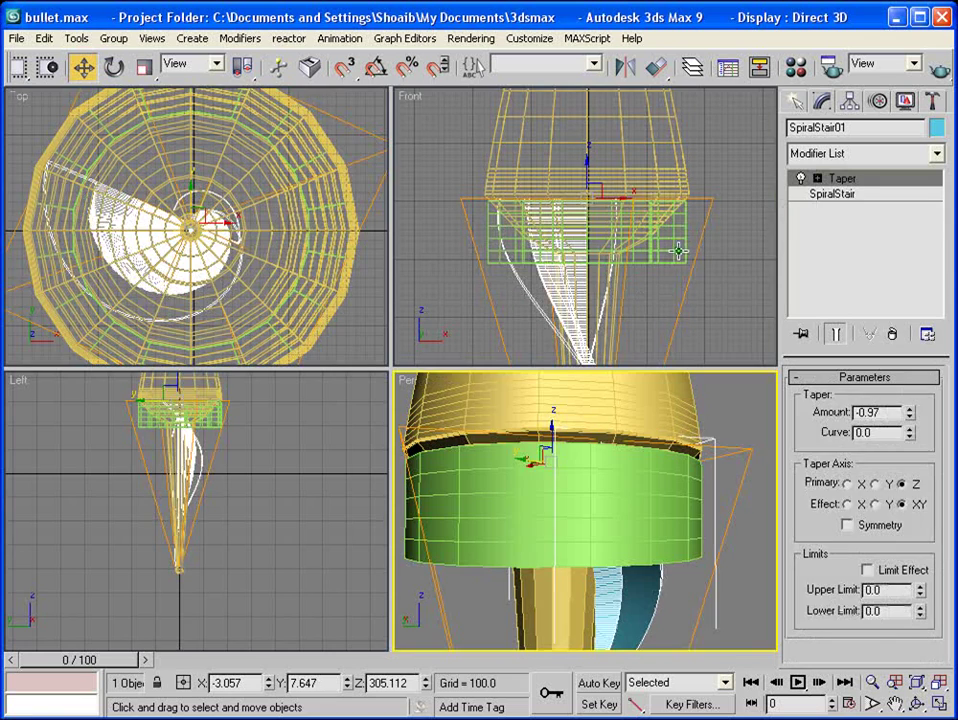
# Raise the tube to a Z position of about 199 against the bullet head and apply a TurboSmooth modifier to it
pyautogui.click(678, 251)
pyautogui.moveTo(557, 520); pyautogui.dragTo(558, 513)
pyautogui.moveTo(642, 508); pyautogui.dragTo(660, 539, button='middle')
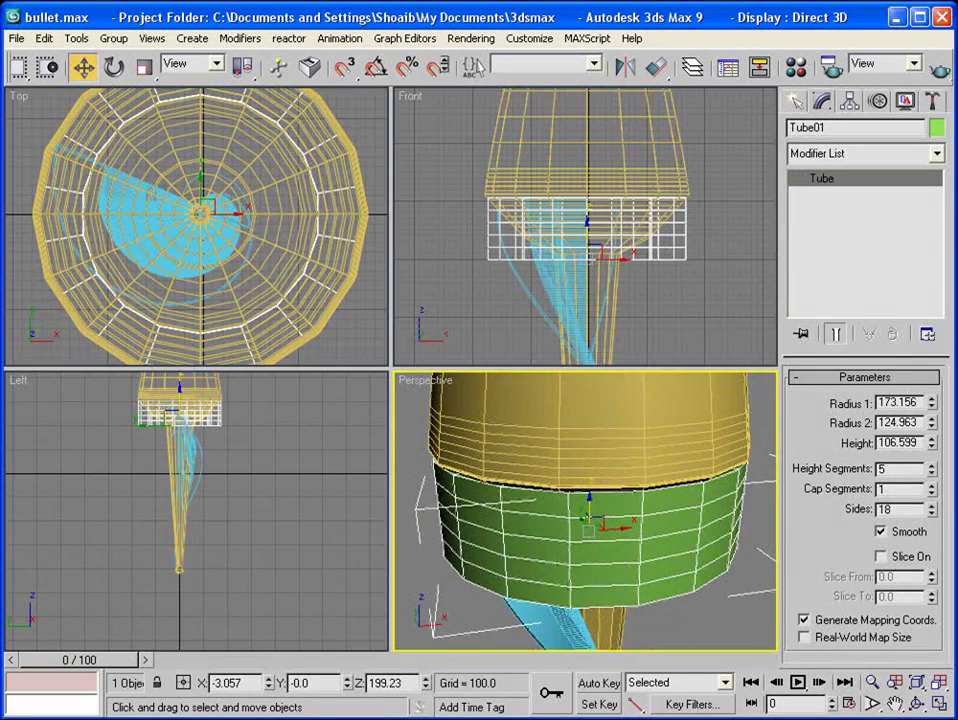
pyautogui.click(935, 155)
pyautogui.moveTo(935, 278); pyautogui.dragTo(935, 600)
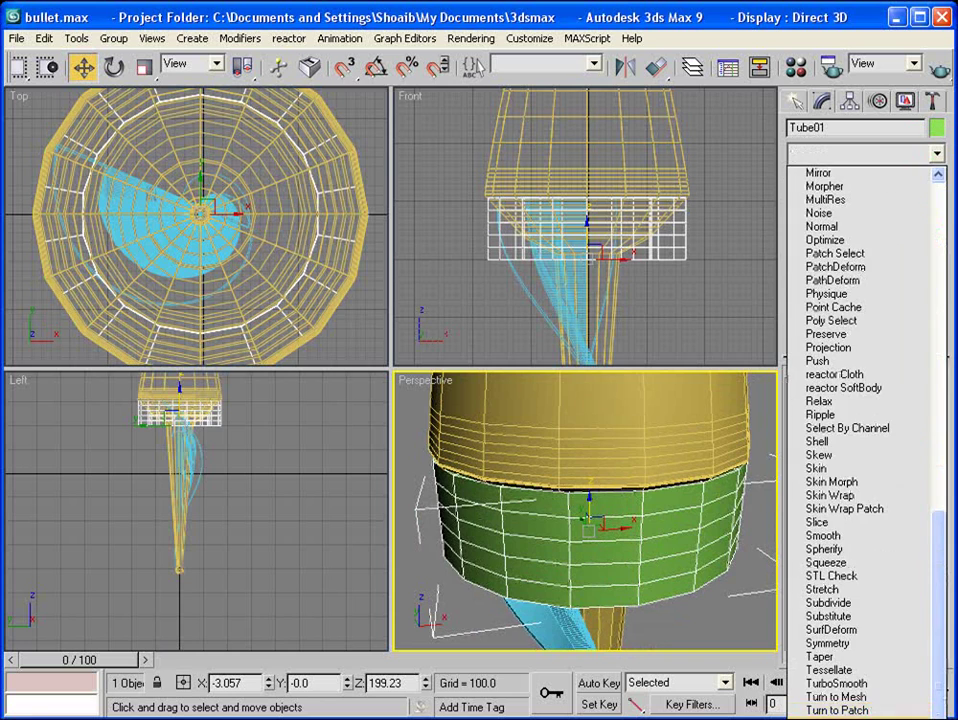
pyautogui.click(862, 686)
# Set the base tube's cap segments to 5 beneath its TurboSmooth modifier
pyautogui.scroll(3, 650, 520)
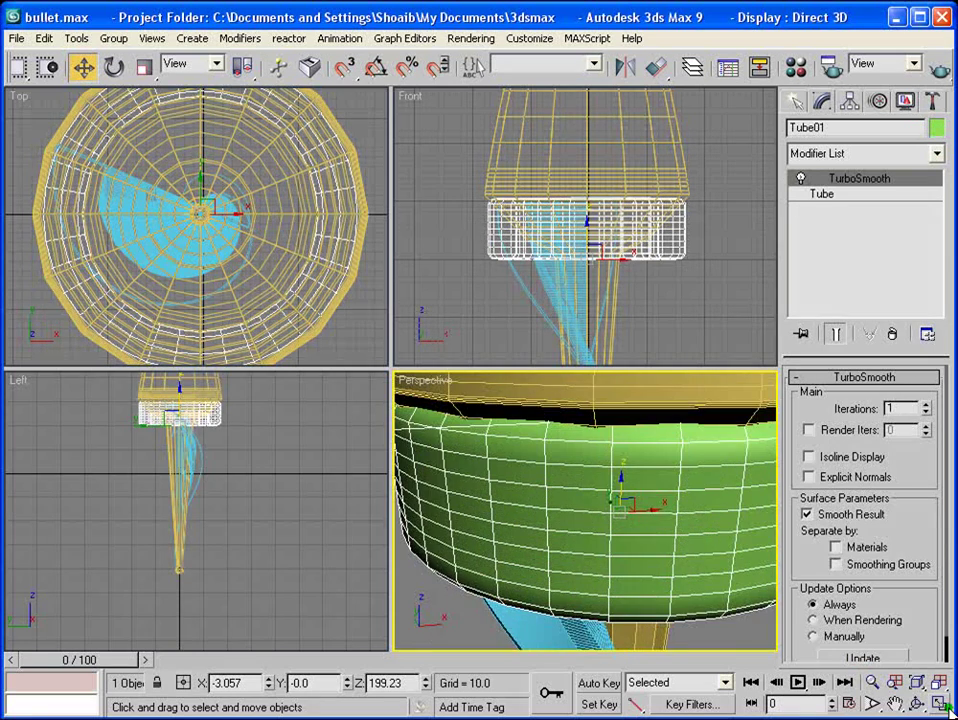
pyautogui.hotkey('alt', 'w')
pyautogui.scroll(-5, 610, 500)
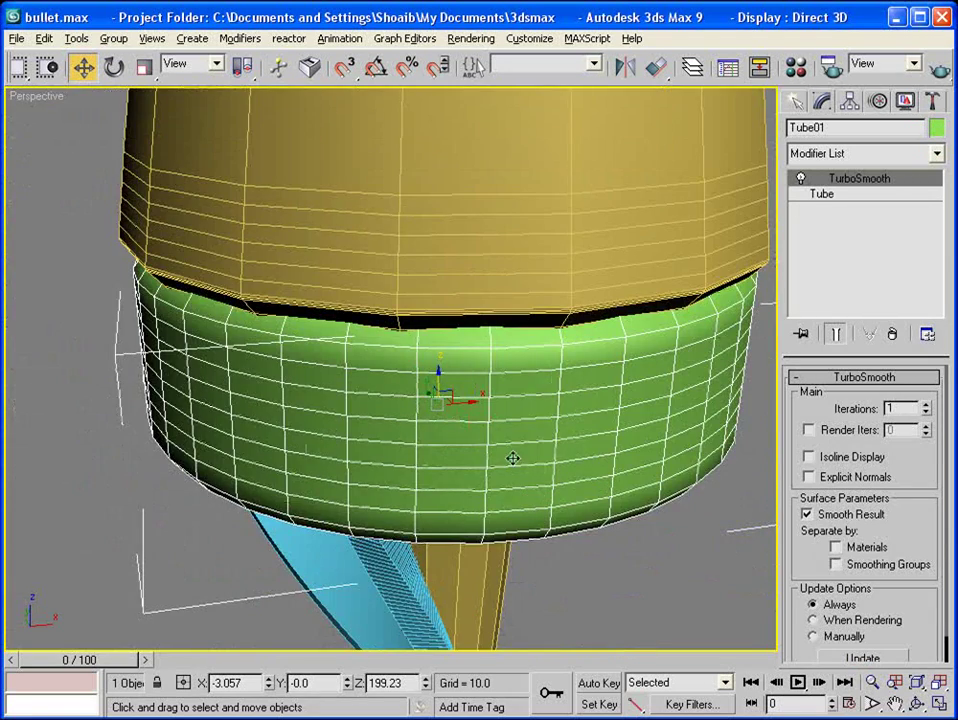
pyautogui.keyDown('alt'); pyautogui.moveTo(512, 458); pyautogui.dragTo(634, 376, button='middle'); pyautogui.keyUp('alt')
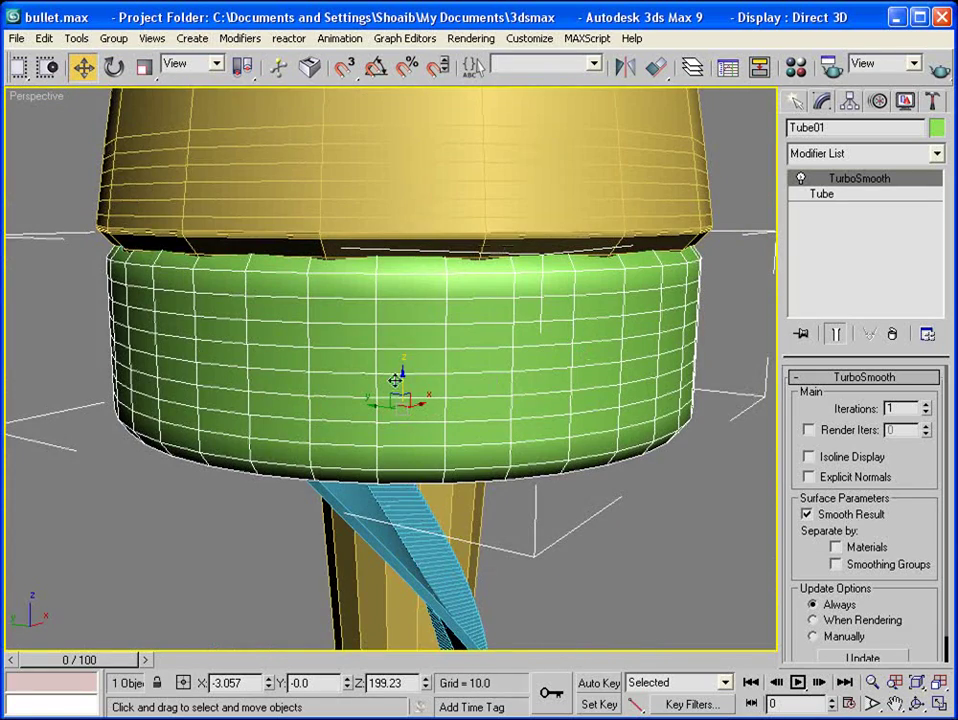
pyautogui.click(821, 195)
pyautogui.doubleClick(893, 489)
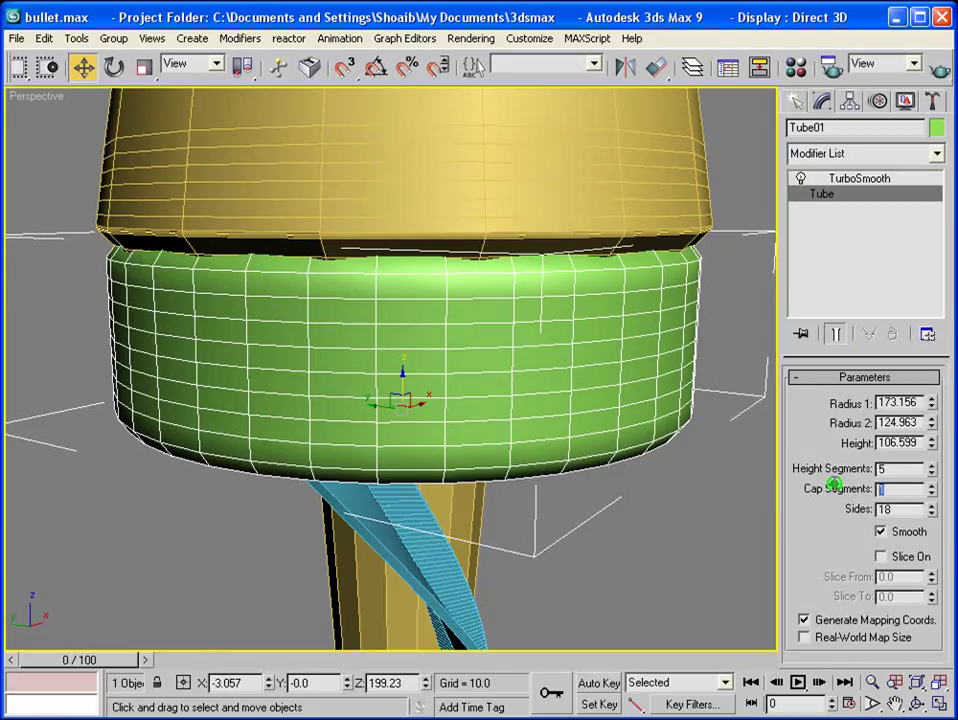
pyautogui.write('5')
pyautogui.press('Return')
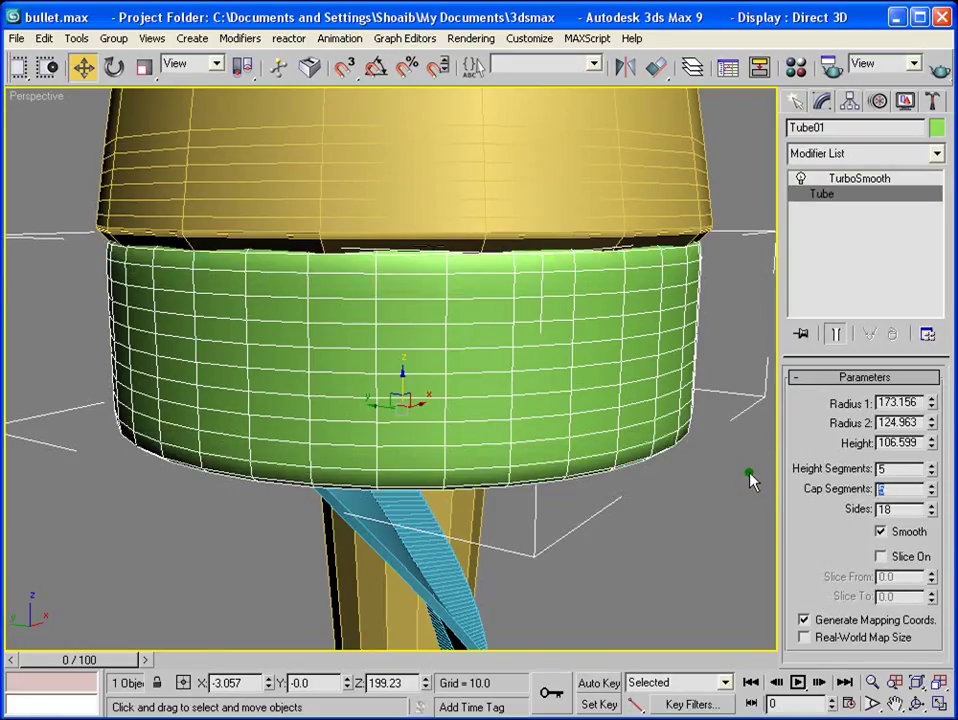
pyautogui.keyDown('alt'); pyautogui.moveTo(616, 491); pyautogui.dragTo(505, 459, button='middle'); pyautogui.keyUp('alt')
# Set the tube's TurboSmooth iterations to 2
pyautogui.click(862, 180)
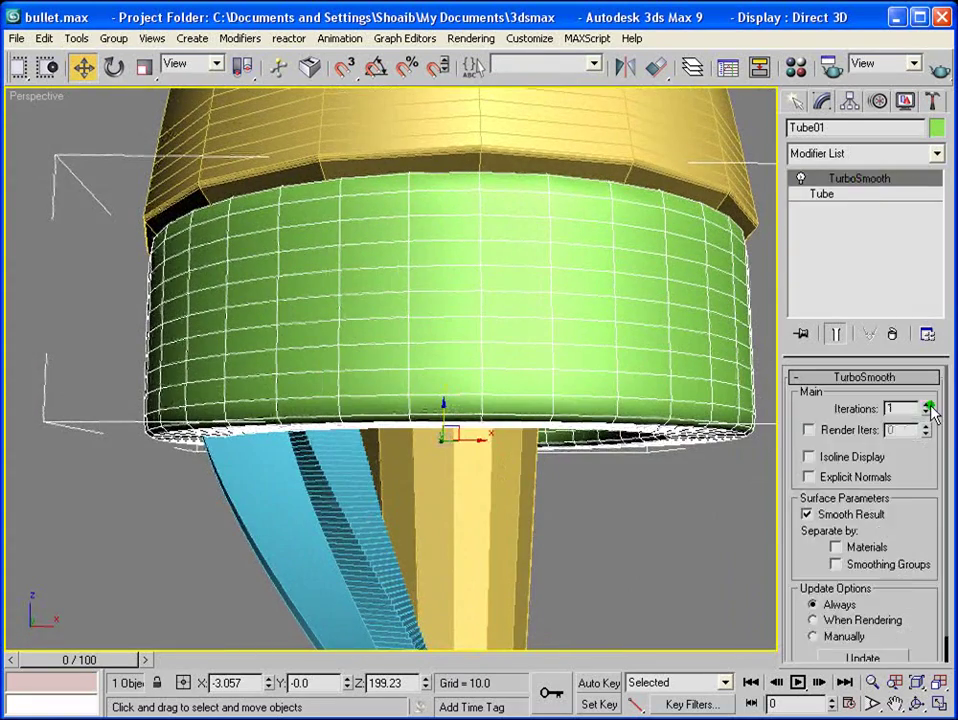
pyautogui.doubleClick(900, 408)
pyautogui.press('Return')
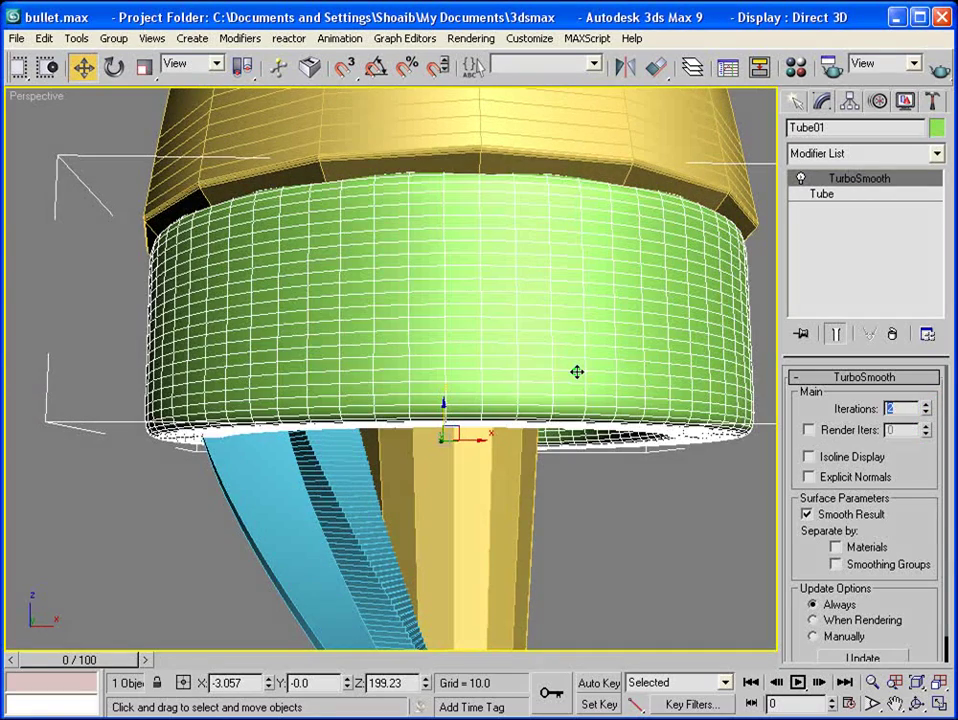
pyautogui.keyDown('alt'); pyautogui.moveTo(458, 346); pyautogui.dragTo(552, 370, button='middle'); pyautogui.keyUp('alt')
pyautogui.scroll(-3, 551, 371)
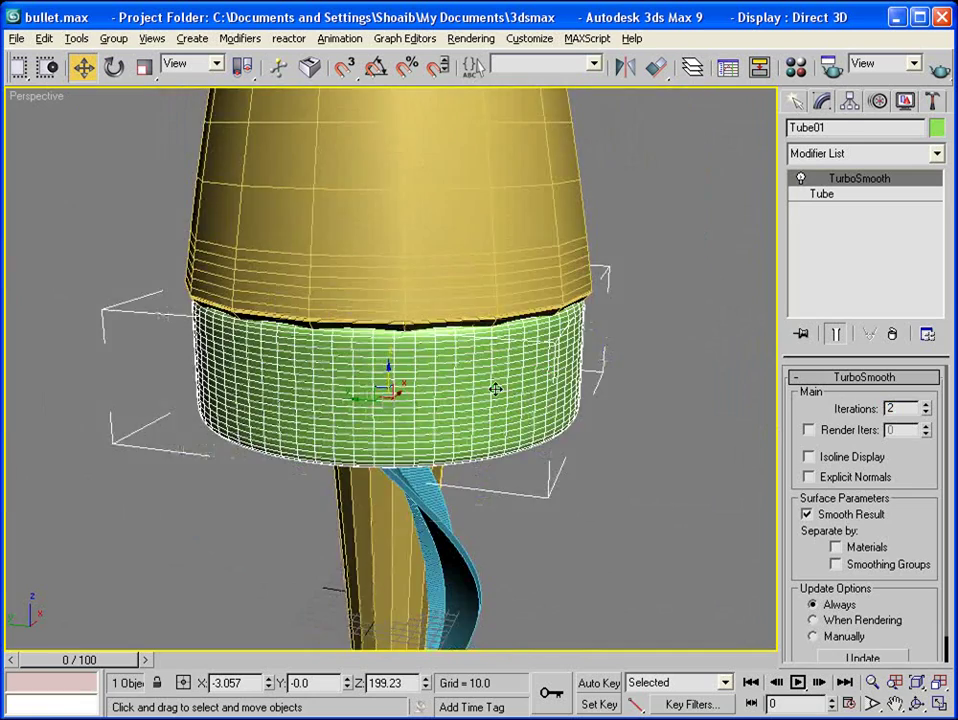
# Select Bullet_top, leave its Edit Poly edge level and turn its TurboSmooth modifier back on
pyautogui.keyDown('alt'); pyautogui.moveTo(496, 389); pyautogui.dragTo(551, 360, button='middle'); pyautogui.keyUp('alt')
pyautogui.click(490, 229)
pyautogui.click(935, 195)
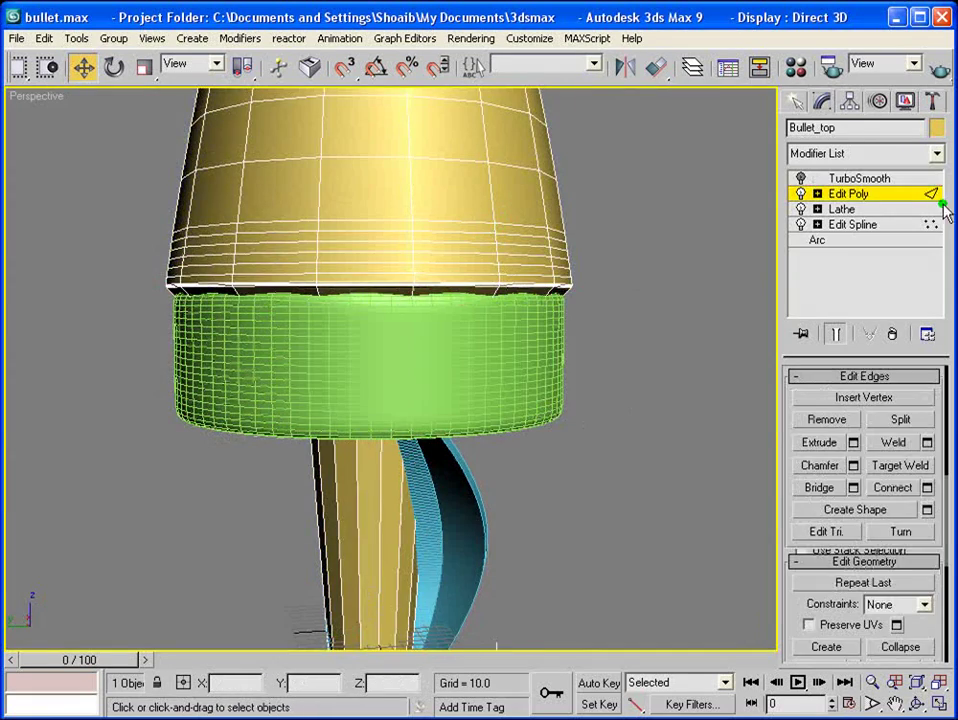
pyautogui.click(819, 180)
pyautogui.keyDown('alt'); pyautogui.moveTo(582, 265); pyautogui.dragTo(718, 303, button='middle'); pyautogui.keyUp('alt')
pyautogui.scroll(4, 596, 342)
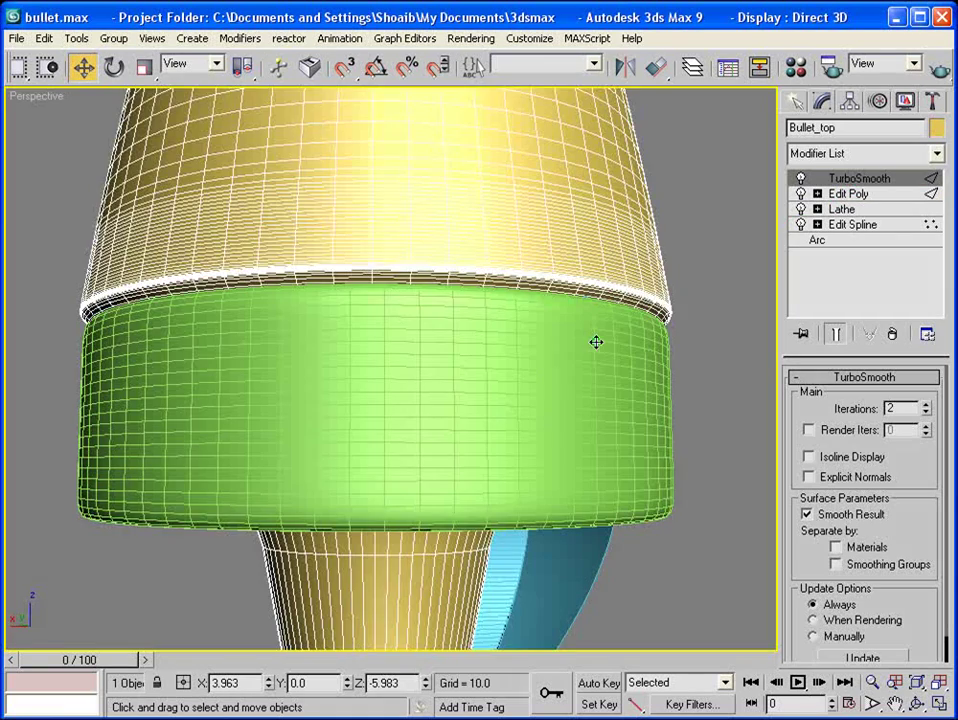
# Apply a Taper modifier to the tube with an amount of about 0.3 so it widens toward the bullet head
pyautogui.click(659, 372)
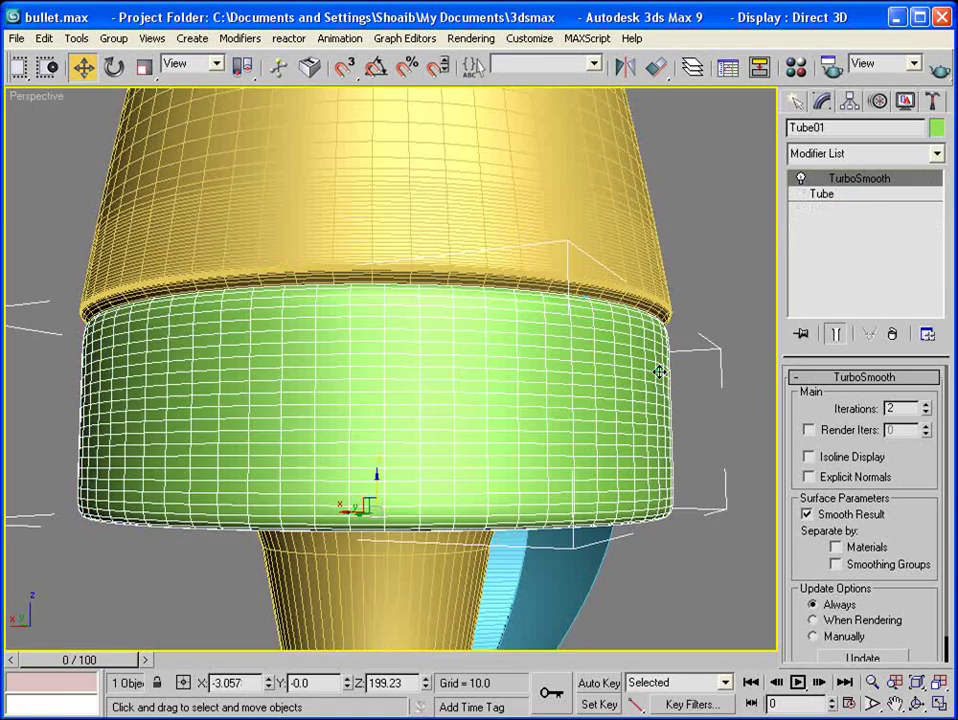
pyautogui.keyDown('alt'); pyautogui.moveTo(637, 281); pyautogui.dragTo(660, 328, button='middle'); pyautogui.keyUp('alt')
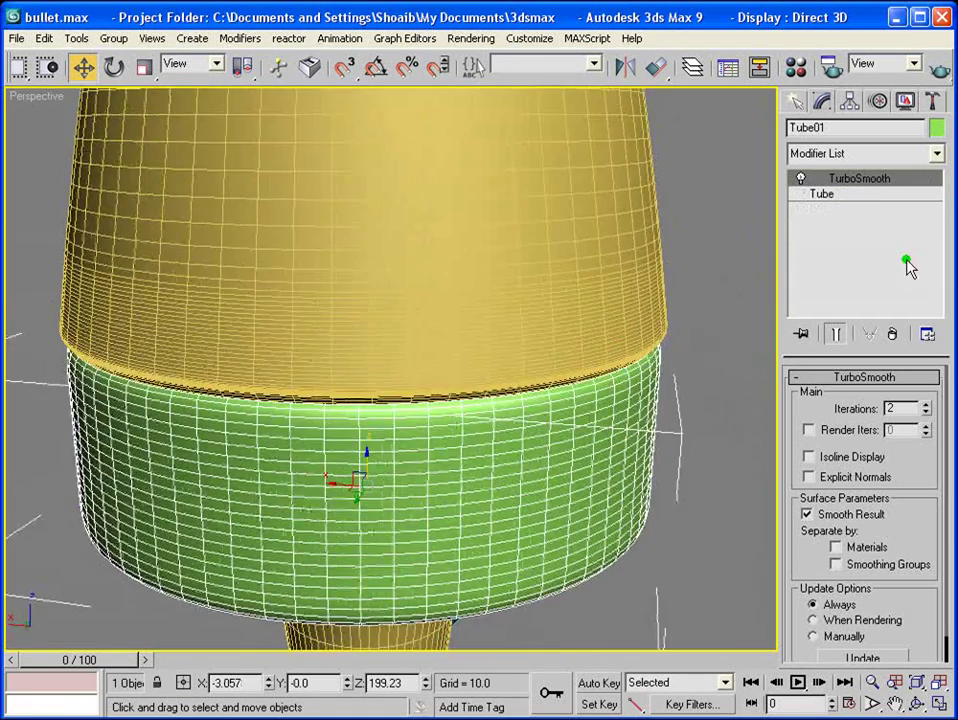
pyautogui.click(937, 153)
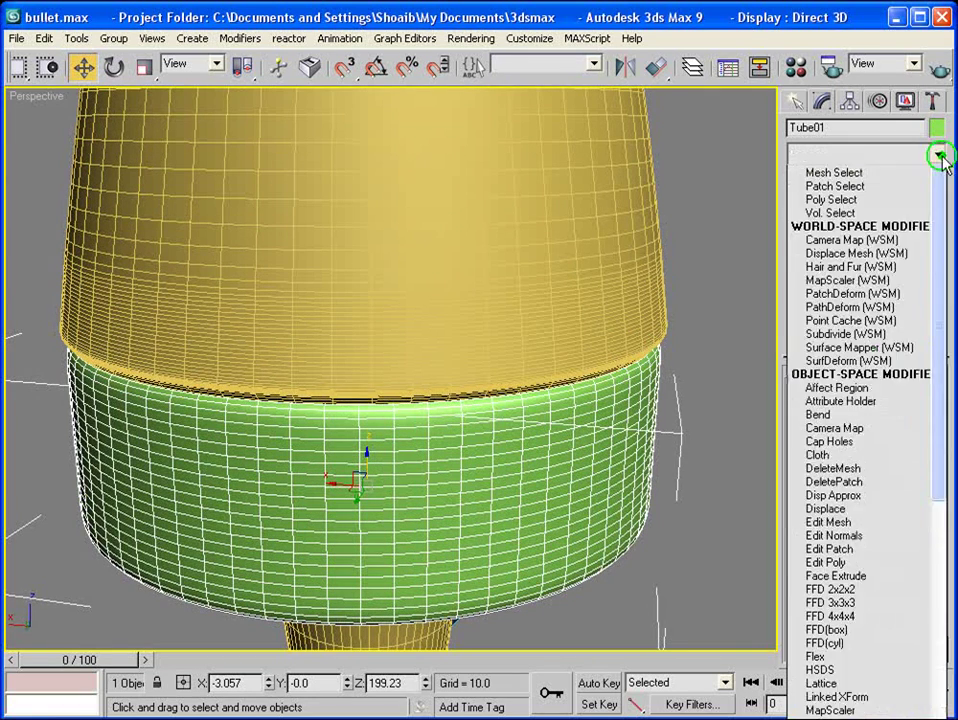
pyautogui.scroll(1, 942, 215)
pyautogui.moveTo(941, 215); pyautogui.dragTo(940, 600)
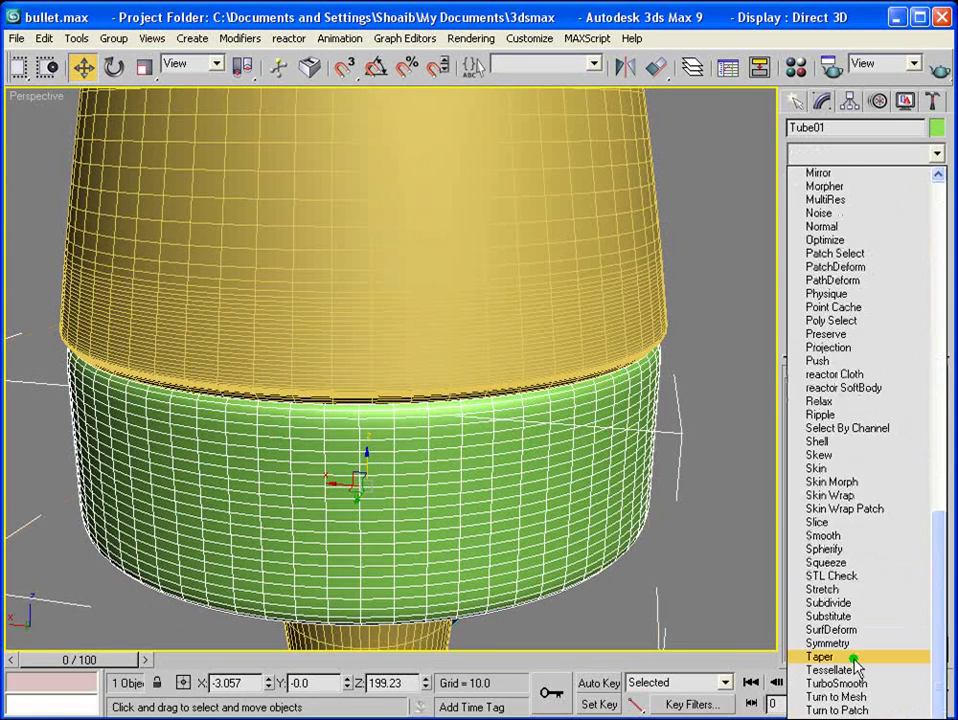
pyautogui.click(915, 660)
pyautogui.keyDown('alt'); pyautogui.moveTo(561, 460); pyautogui.dragTo(543, 421, button='middle'); pyautogui.keyUp('alt')
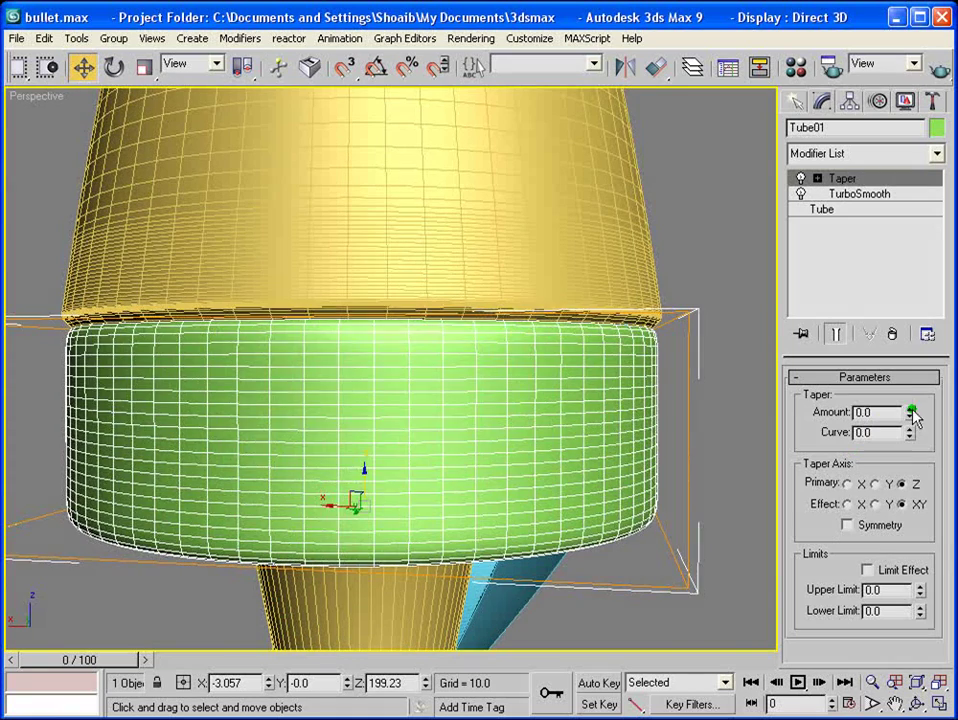
pyautogui.moveTo(909, 412); pyautogui.dragTo(917, 379)
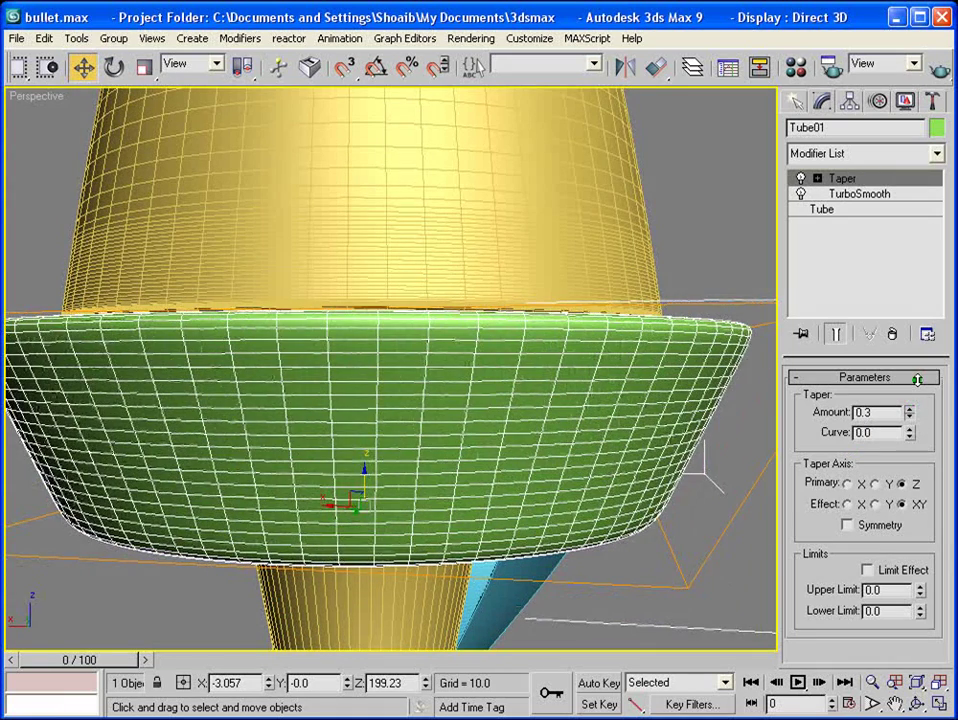
pyautogui.scroll(-3, 337, 452)
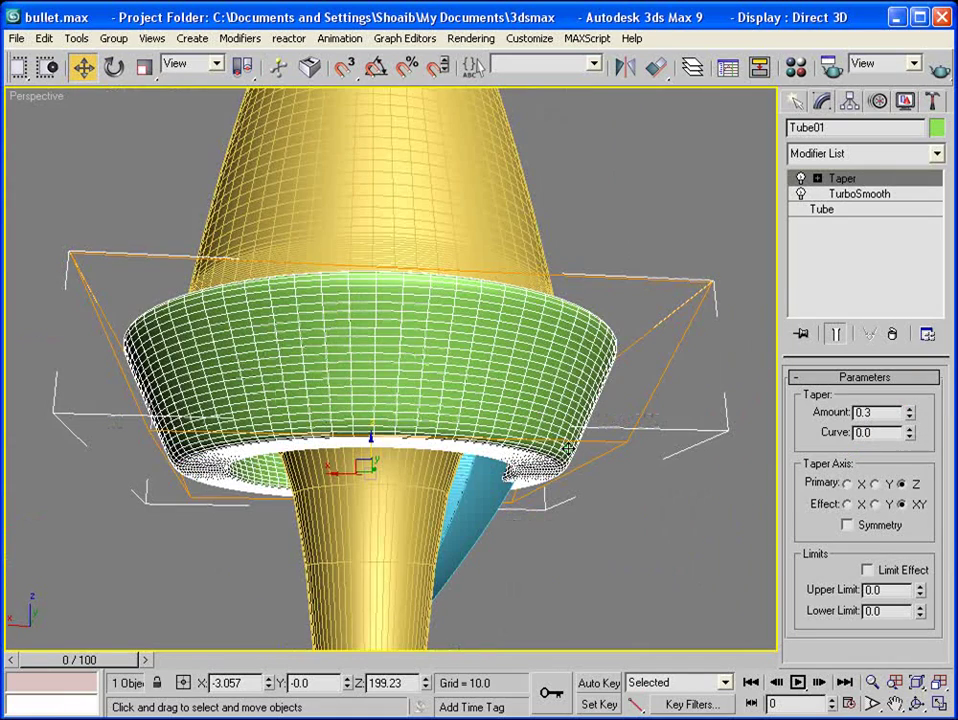
# Set the base tube's radii to about 72 and 135 and its height to about 110, and lower it to about Z 189
pyautogui.click(821, 209)
pyautogui.moveTo(931, 405); pyautogui.dragTo(935, 432)
pyautogui.keyDown('alt'); pyautogui.moveTo(459, 428); pyautogui.dragTo(453, 466, button='middle'); pyautogui.keyUp('alt')
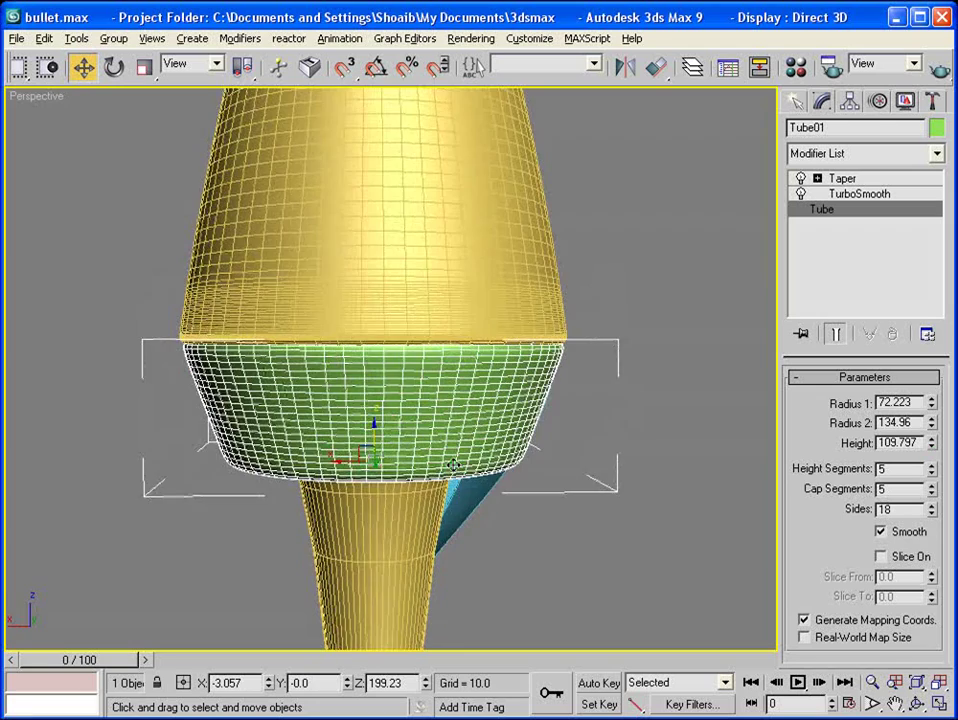
pyautogui.moveTo(372, 424); pyautogui.dragTo(376, 442)
pyautogui.scroll(3, 524, 384)
pyautogui.keyDown('alt'); pyautogui.moveTo(524, 384); pyautogui.dragTo(557, 360, button='middle'); pyautogui.keyUp('alt')
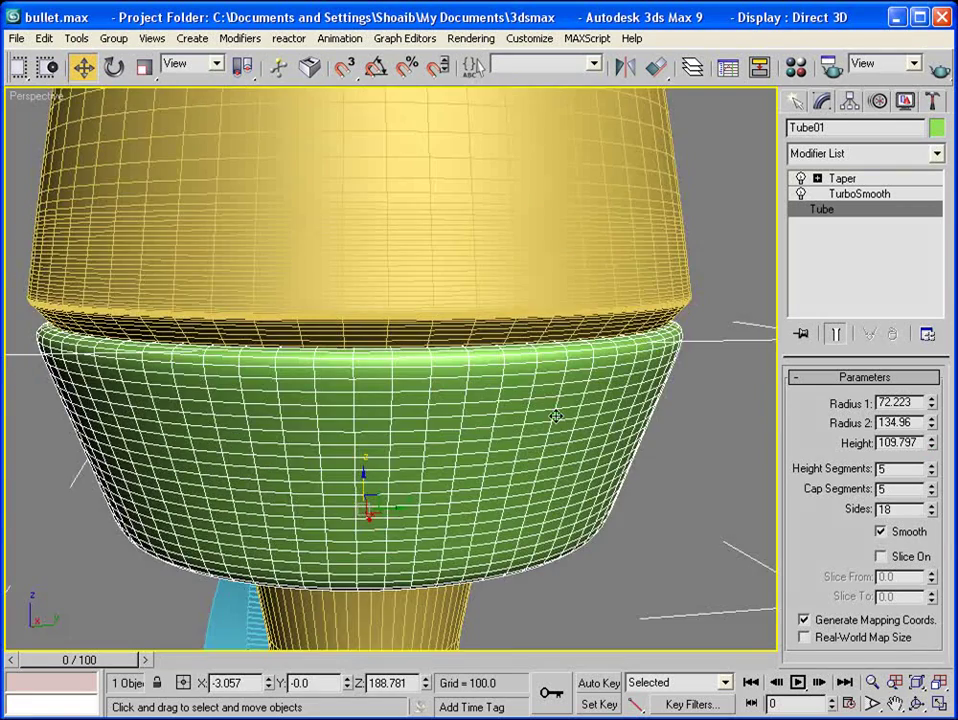
# Adjust the tube's taper amount to about 0.33 and reposition the ring at about Z 199 beneath the bullet head
pyautogui.click(842, 178)
pyautogui.moveTo(912, 410)
pyautogui.mouseDown()
pyautogui.moveTo(909, 396)
pyautogui.moveTo(911, 408)
pyautogui.mouseUp()
pyautogui.keyDown('alt'); pyautogui.moveTo(386, 451); pyautogui.dragTo(466, 402, button='middle'); pyautogui.keyUp('alt')
pyautogui.click(912, 418)
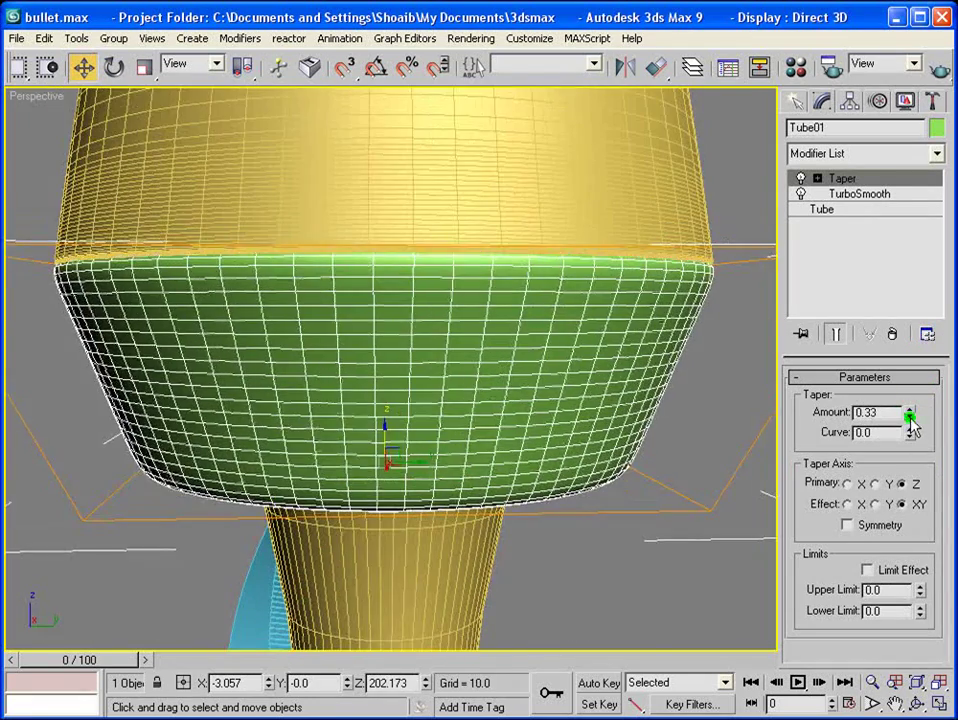
pyautogui.click(910, 416)
pyautogui.click(910, 410)
pyautogui.moveTo(383, 424); pyautogui.dragTo(383, 434)
pyautogui.keyDown('alt'); pyautogui.moveTo(382, 434); pyautogui.dragTo(528, 411, button='middle'); pyautogui.keyUp('alt')
# Set the base tube's height segments and cap segments to 10 and lower the ring slightly to about Z 198.5
pyautogui.click(821, 209)
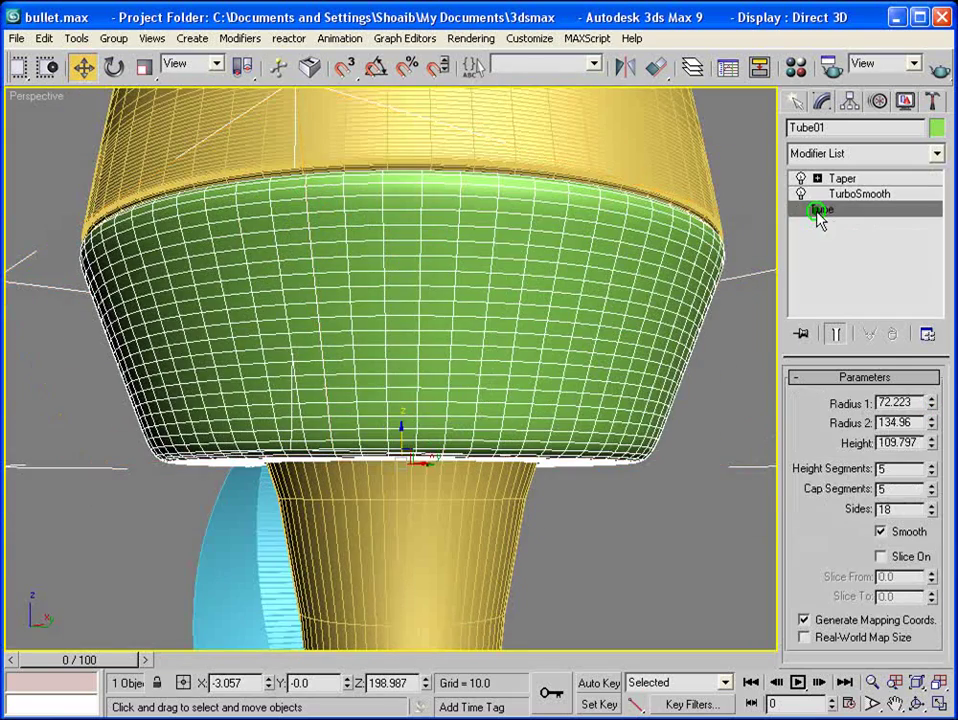
pyautogui.keyDown('alt'); pyautogui.moveTo(627, 288); pyautogui.dragTo(716, 356, button='middle'); pyautogui.keyUp('alt')
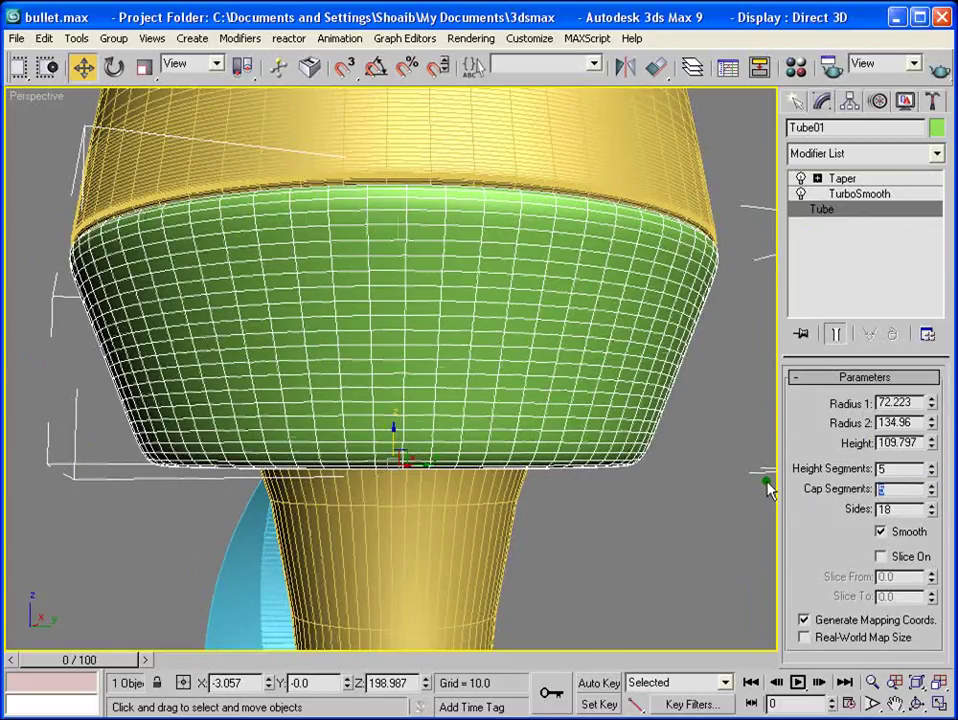
pyautogui.write('10')
pyautogui.press('Return')
pyautogui.hotkey('shift', 'Tab')
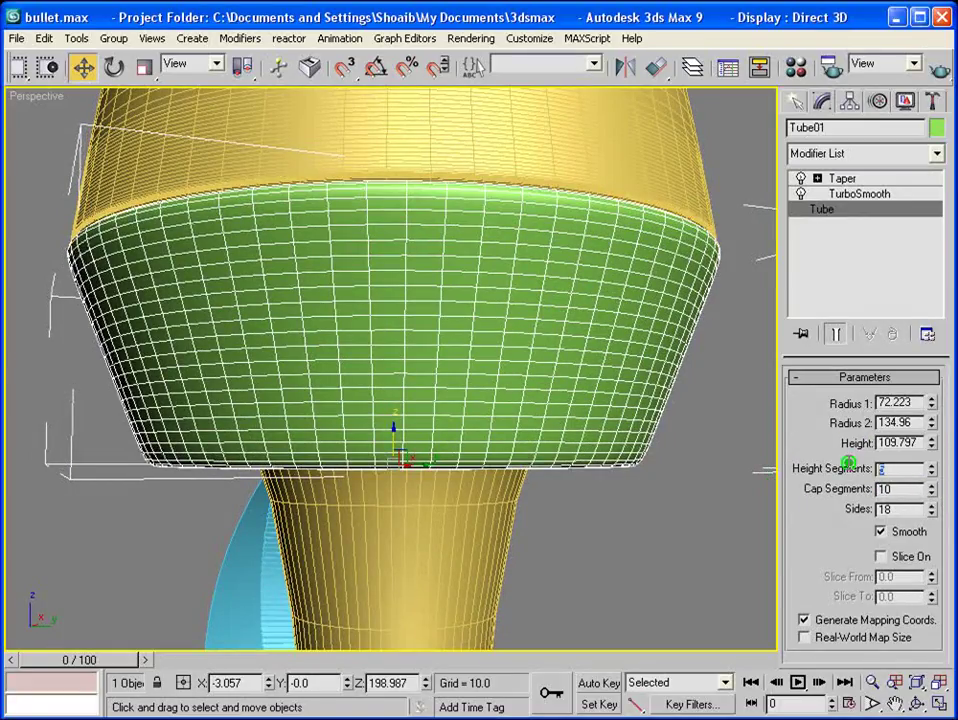
pyautogui.press('Return')
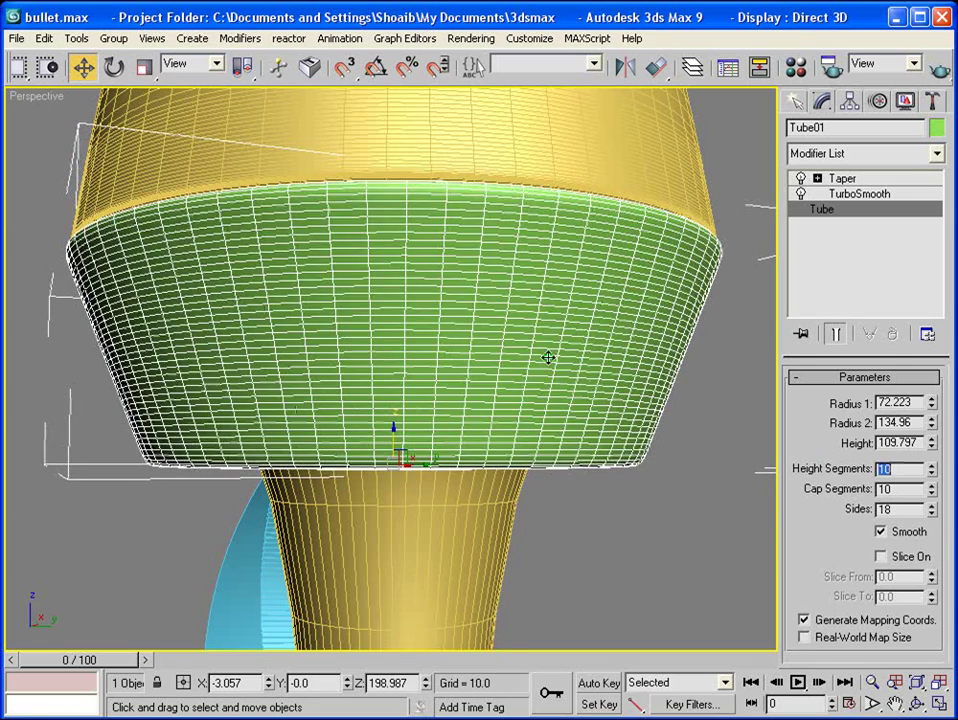
pyautogui.keyDown('alt'); pyautogui.moveTo(548, 357); pyautogui.dragTo(409, 267, button='middle'); pyautogui.keyUp('alt')
pyautogui.moveTo(931, 512); pyautogui.dragTo(932, 468)
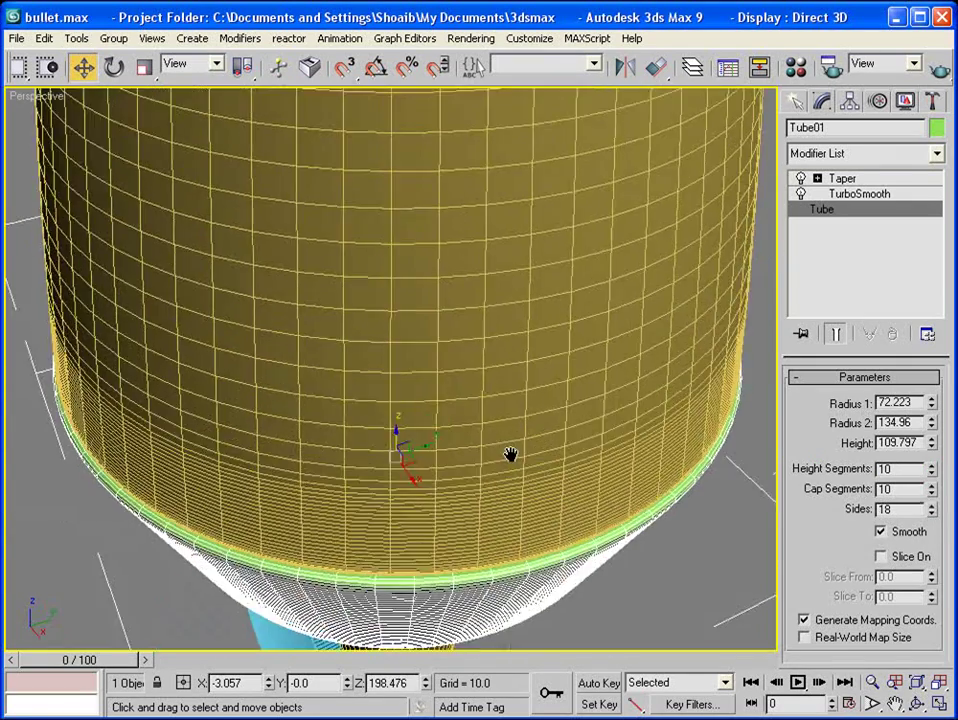
# Reduce the ring's Taper amount to 0.3 so its upper rim fits beneath the bullet head
pyautogui.moveTo(511, 453); pyautogui.dragTo(519, 437, button='middle')
pyautogui.keyDown('alt'); pyautogui.moveTo(479, 493); pyautogui.dragTo(483, 421, button='middle'); pyautogui.keyUp('alt')
pyautogui.click(849, 181)
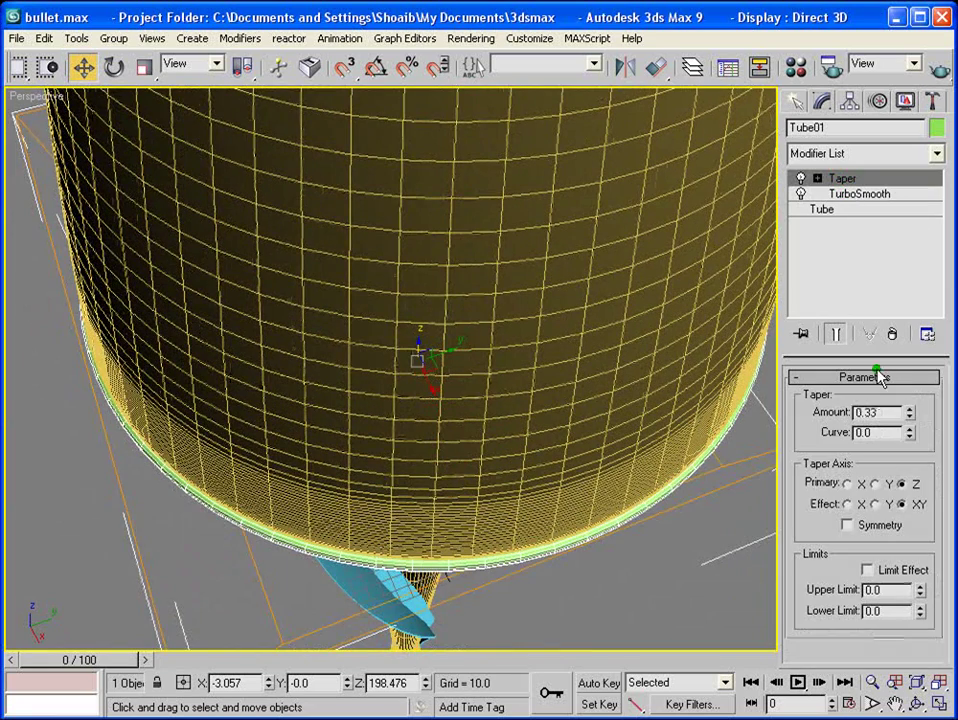
pyautogui.click(909, 416)
pyautogui.click(909, 416)
pyautogui.click(909, 416)
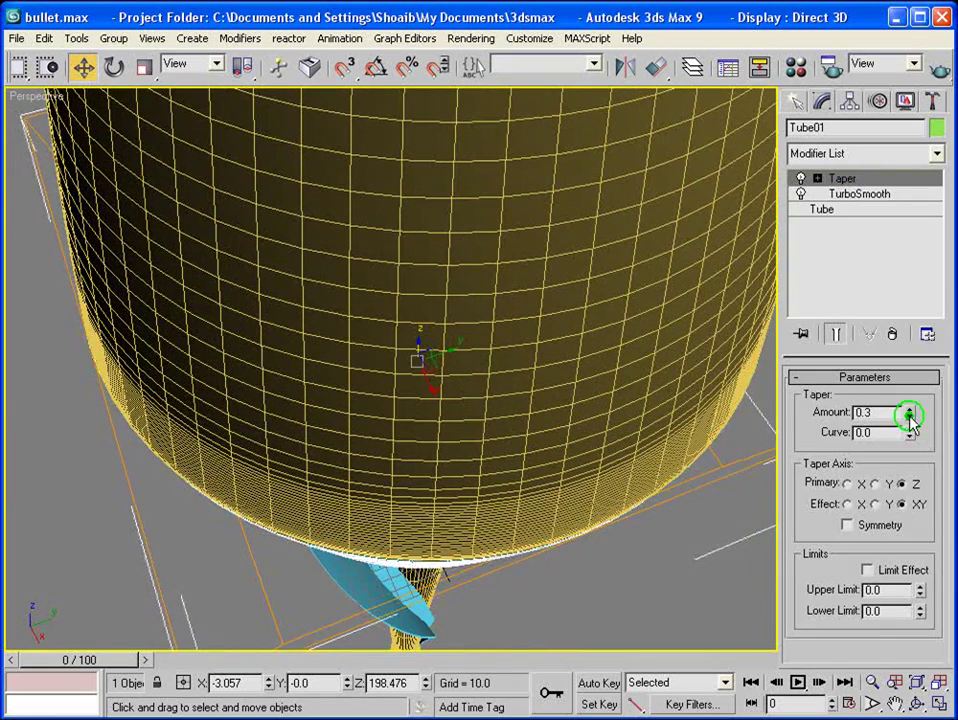
pyautogui.scroll(-4, 594, 437)
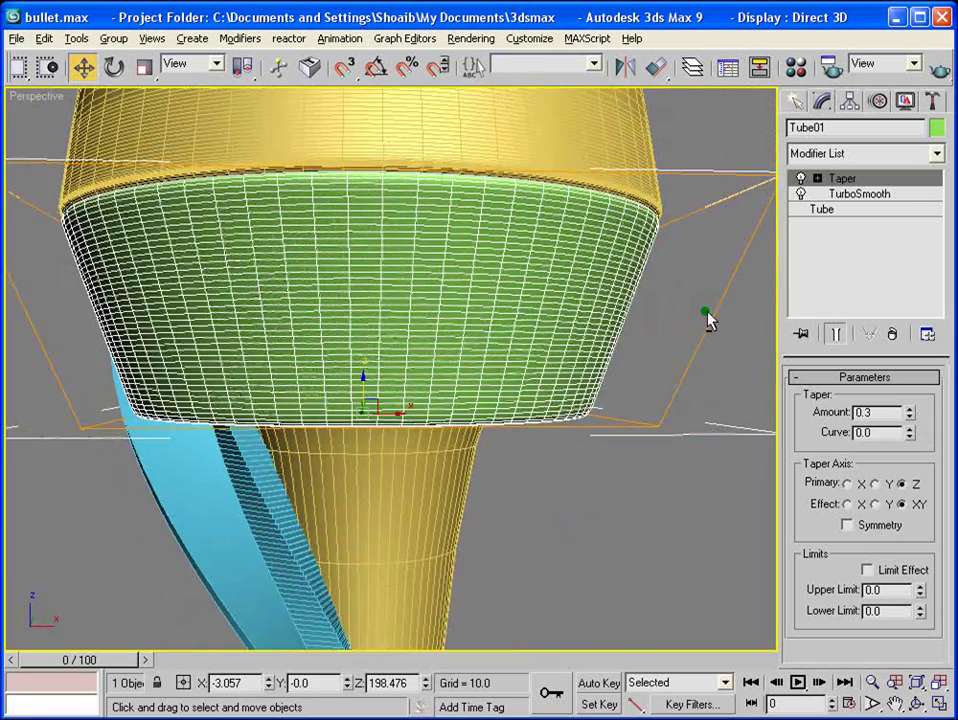
# Clone the tapered ring straight down the stem as one independent copy at about Z -28
pyautogui.scroll(-3, 507, 300)
pyautogui.keyDown('alt'); pyautogui.moveTo(495, 197); pyautogui.dragTo(507, 296, button='middle'); pyautogui.keyUp('alt')
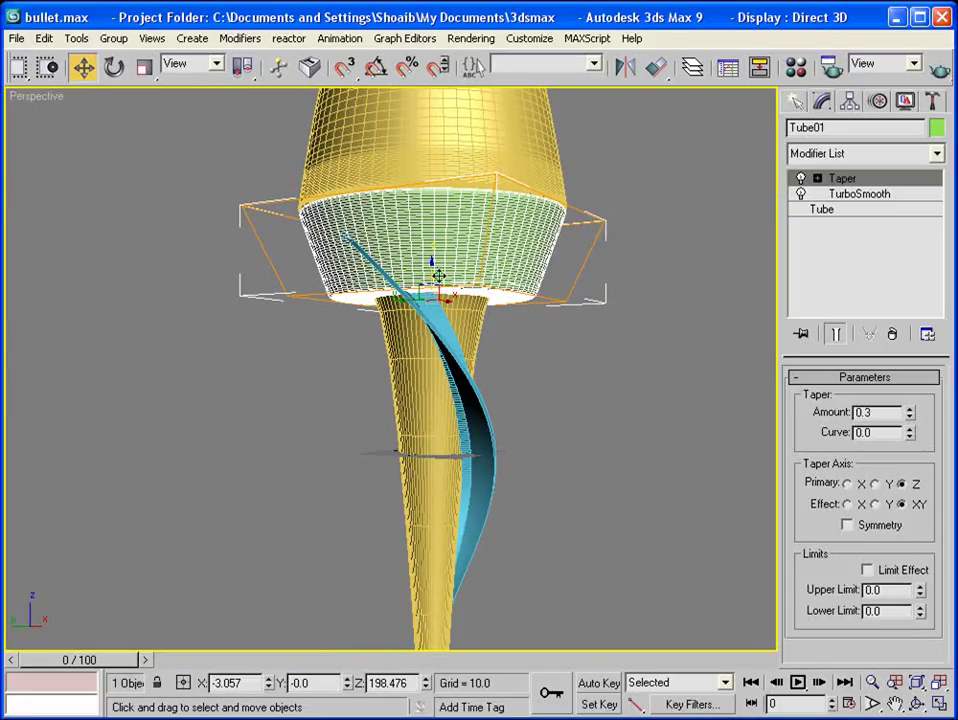
pyautogui.keyDown('shift'); pyautogui.moveTo(432, 264); pyautogui.dragTo(440, 445); pyautogui.keyUp('shift')
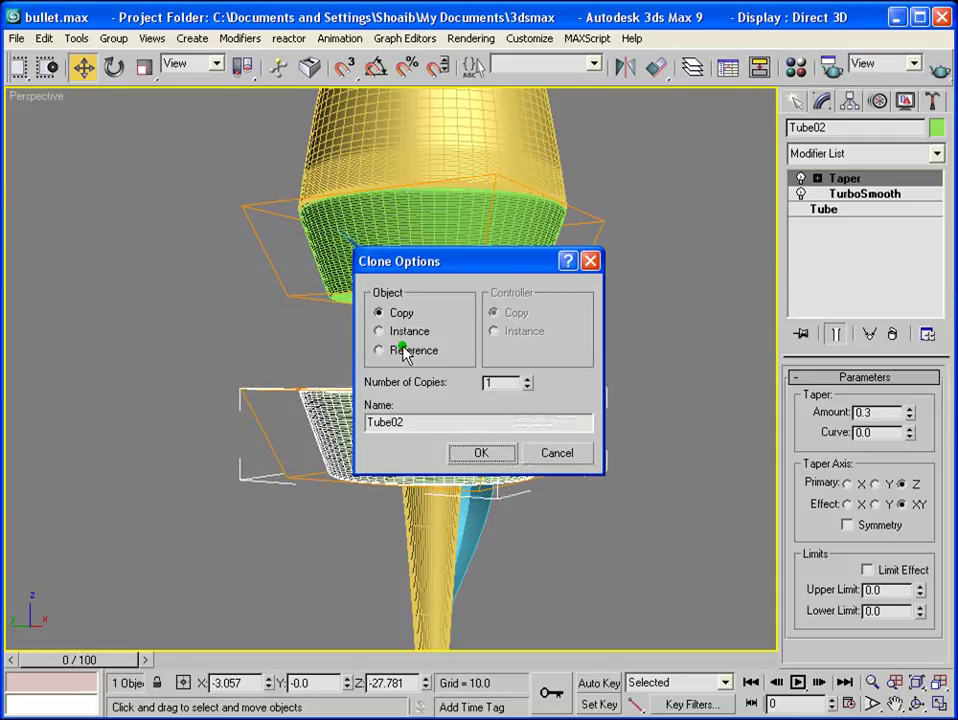
pyautogui.click(470, 453)
# Shrink the copied tube around the stem by setting its base radii to about 37.6 and 54.4
pyautogui.scroll(3, 489, 452)
pyautogui.keyDown('alt'); pyautogui.moveTo(489, 452); pyautogui.dragTo(545, 445, button='middle'); pyautogui.keyUp('alt')
pyautogui.click(828, 212)
pyautogui.click(906, 423)
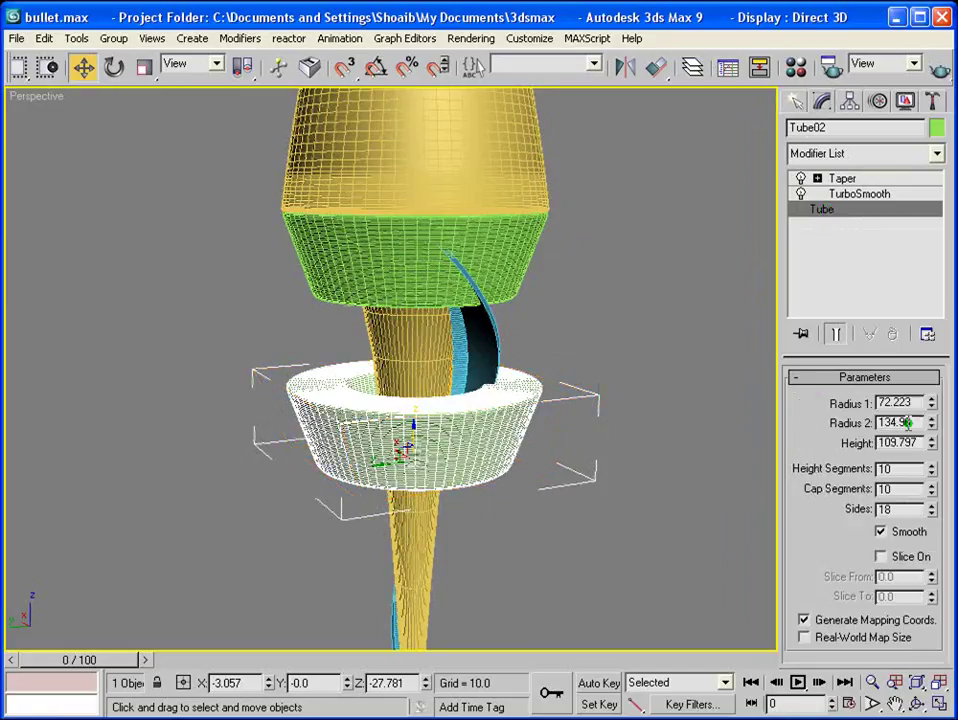
pyautogui.moveTo(931, 406); pyautogui.dragTo(932, 474)
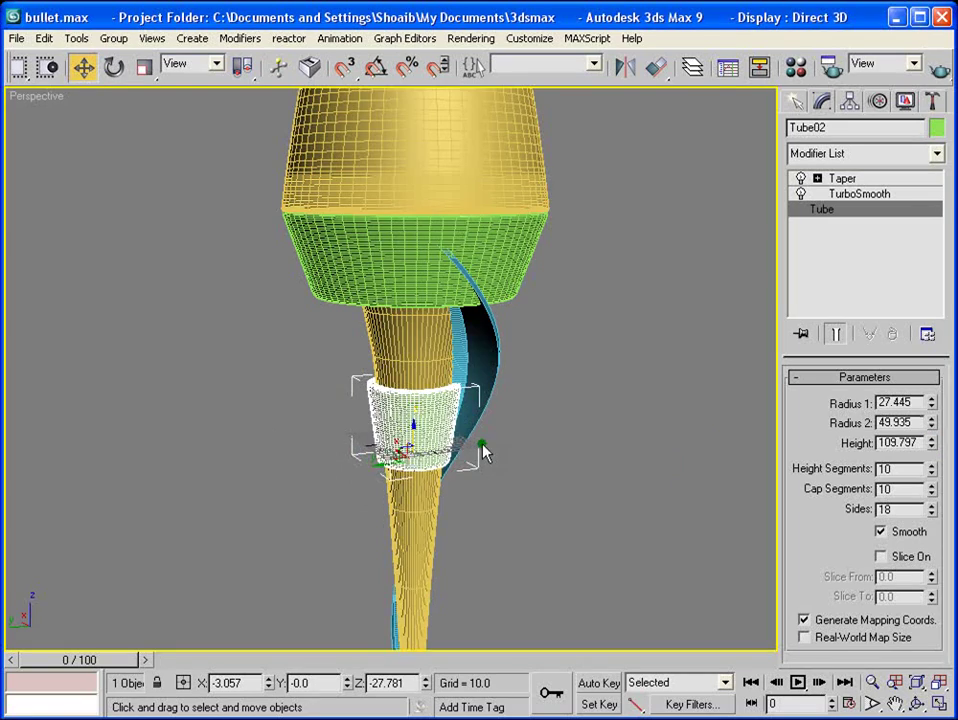
pyautogui.scroll(8, 483, 453)
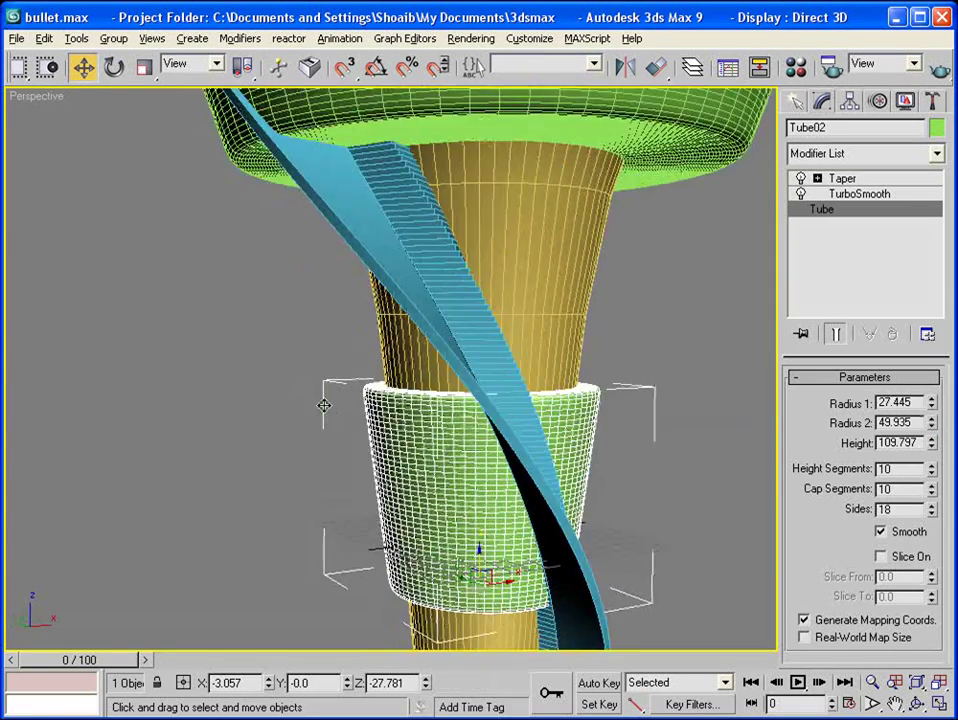
pyautogui.scroll(-7, 323, 405)
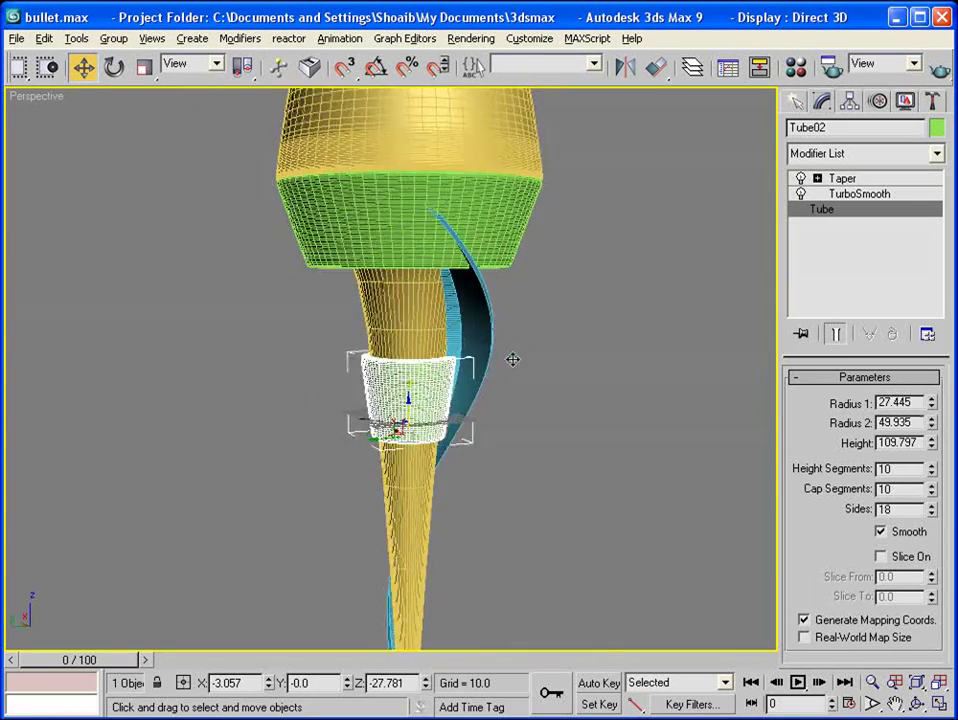
pyautogui.moveTo(932, 406); pyautogui.dragTo(946, 360)
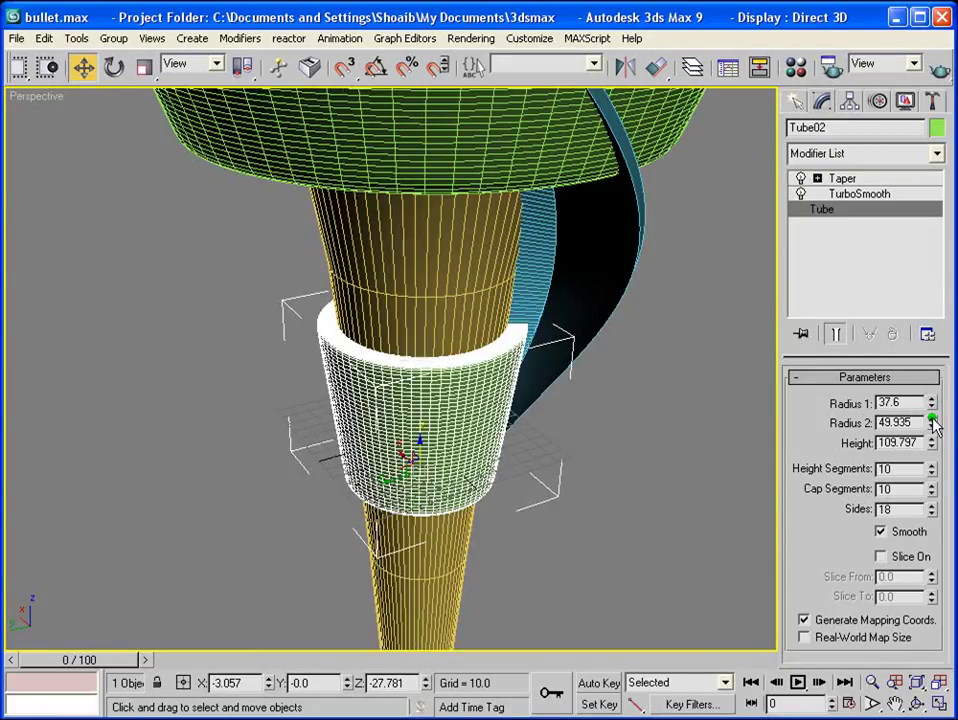
pyautogui.moveTo(934, 424); pyautogui.dragTo(934, 412)
pyautogui.keyDown('alt'); pyautogui.moveTo(557, 431); pyautogui.dragTo(443, 446, button='middle'); pyautogui.keyUp('alt')
pyautogui.scroll(-4, 352, 364)
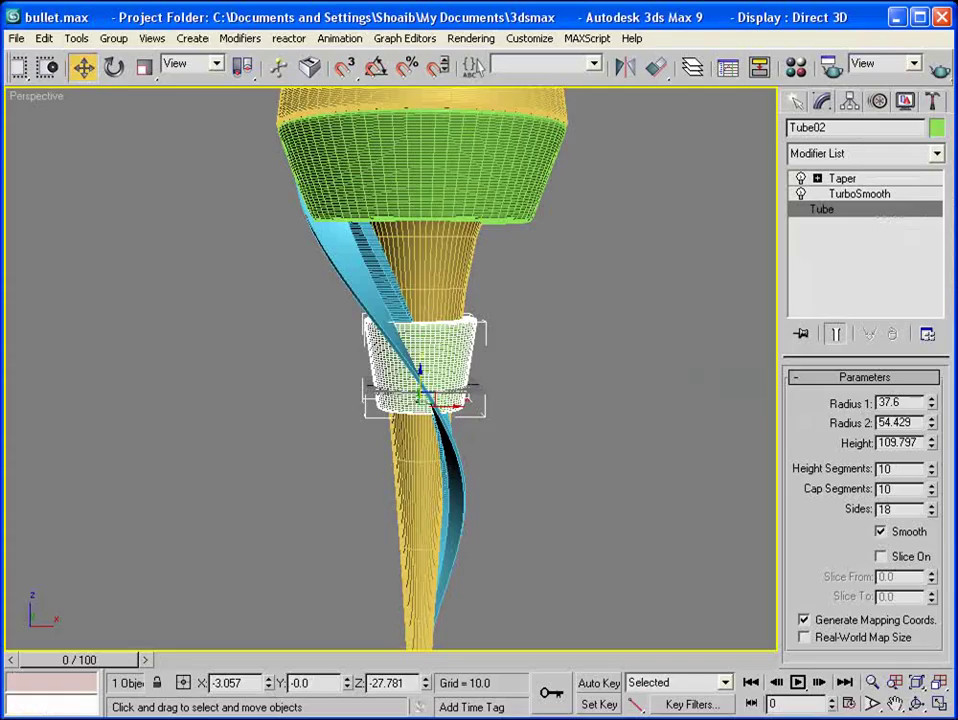
# Raise the smaller tube to about Z 74, just beneath the large ring, and return to its base Tube parameters
pyautogui.moveTo(421, 402); pyautogui.dragTo(490, 357)
pyautogui.scroll(5, 490, 357)
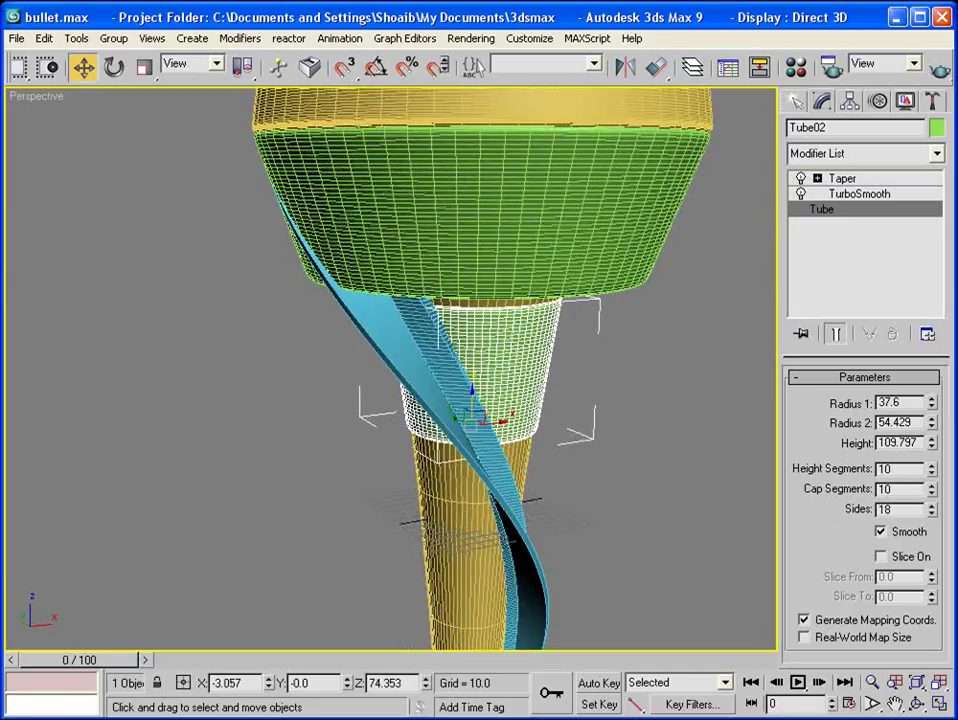
pyautogui.click(845, 179)
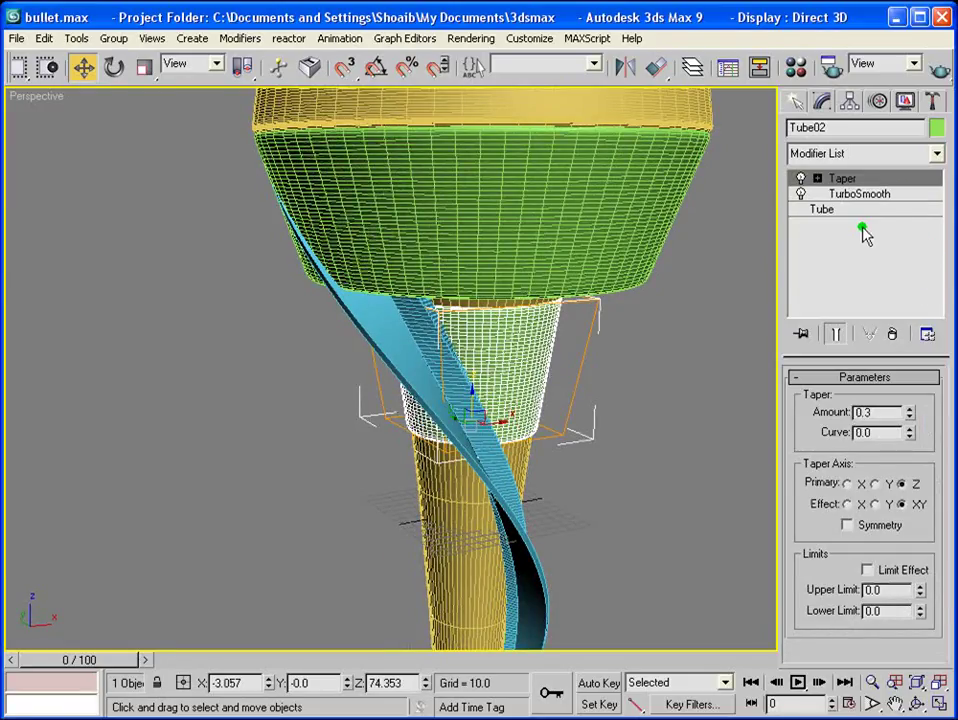
pyautogui.click(824, 209)
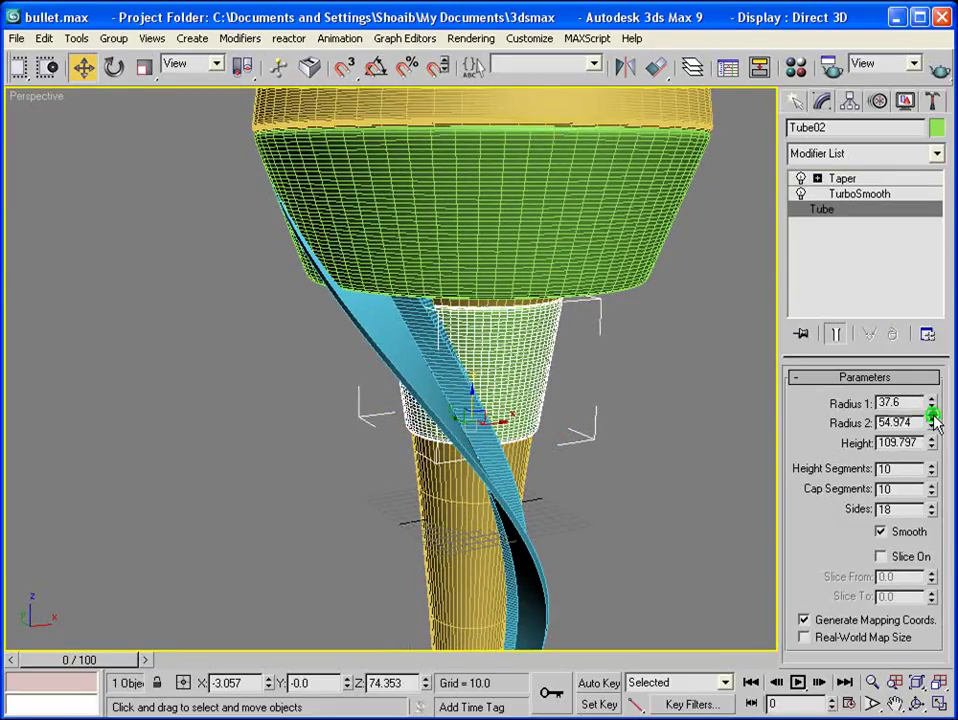